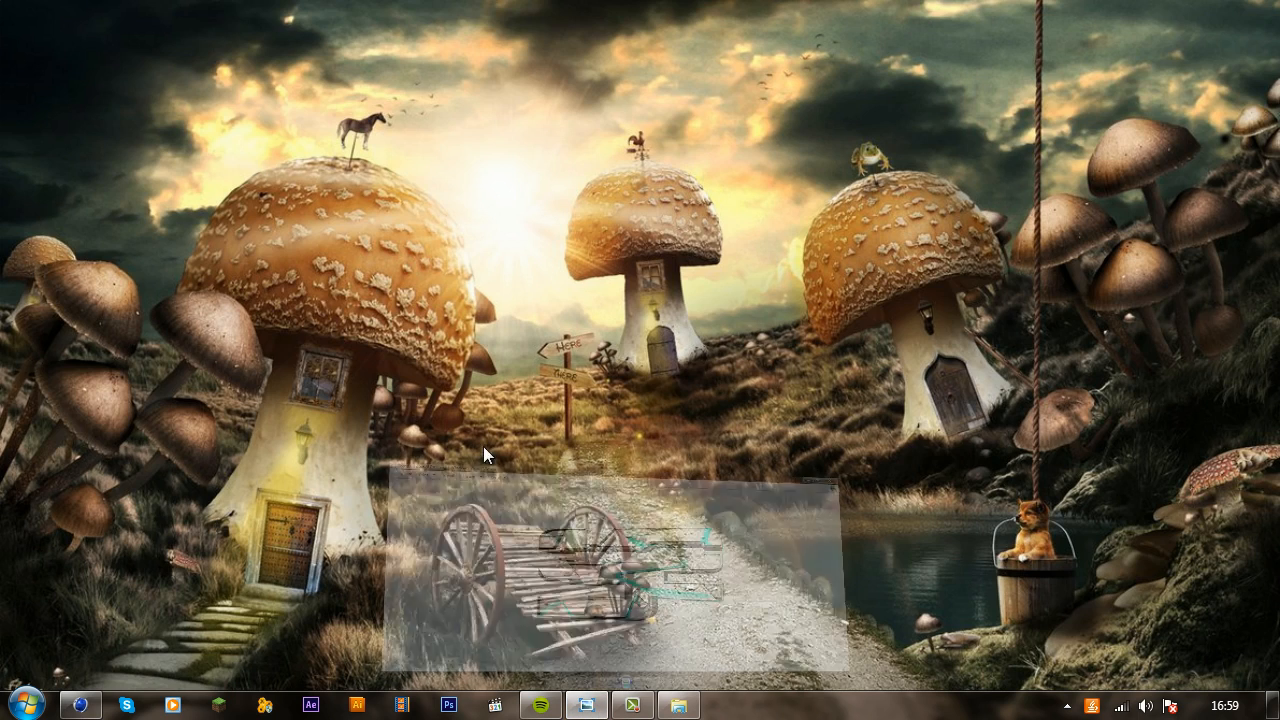
Step: Examine the finished logo image Thrausi Tutorial Ep1.png and close the photo viewer
scroll(826, 474, up, 2)
scroll(795, 330, down, 1)
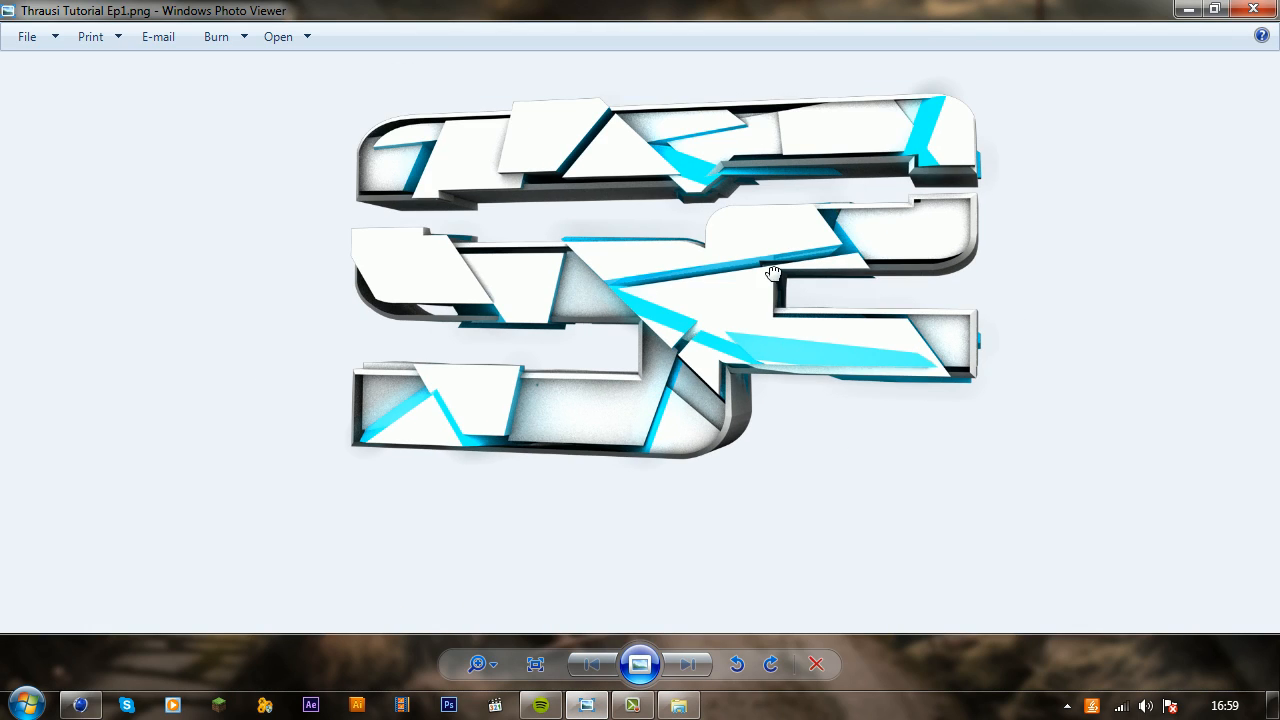
drag(762, 308, 811, 423)
drag(662, 380, 640, 354)
drag(834, 181, 824, 217)
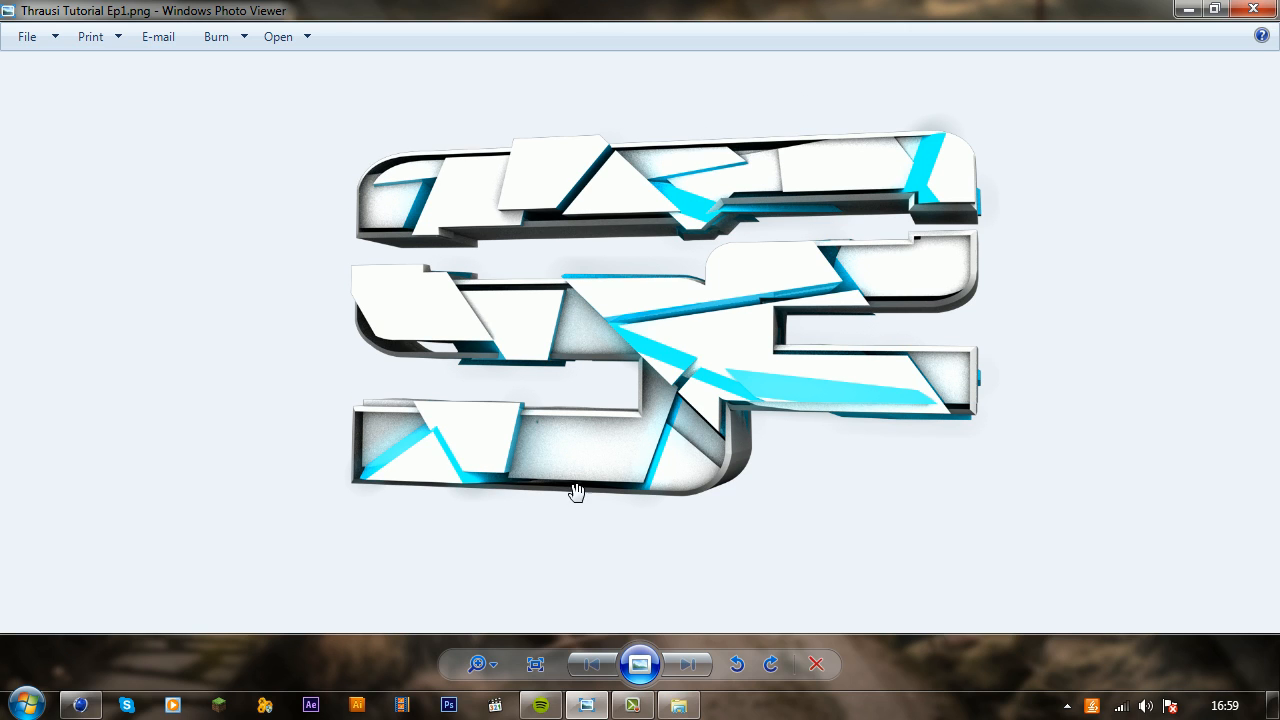
click(1252, 10)
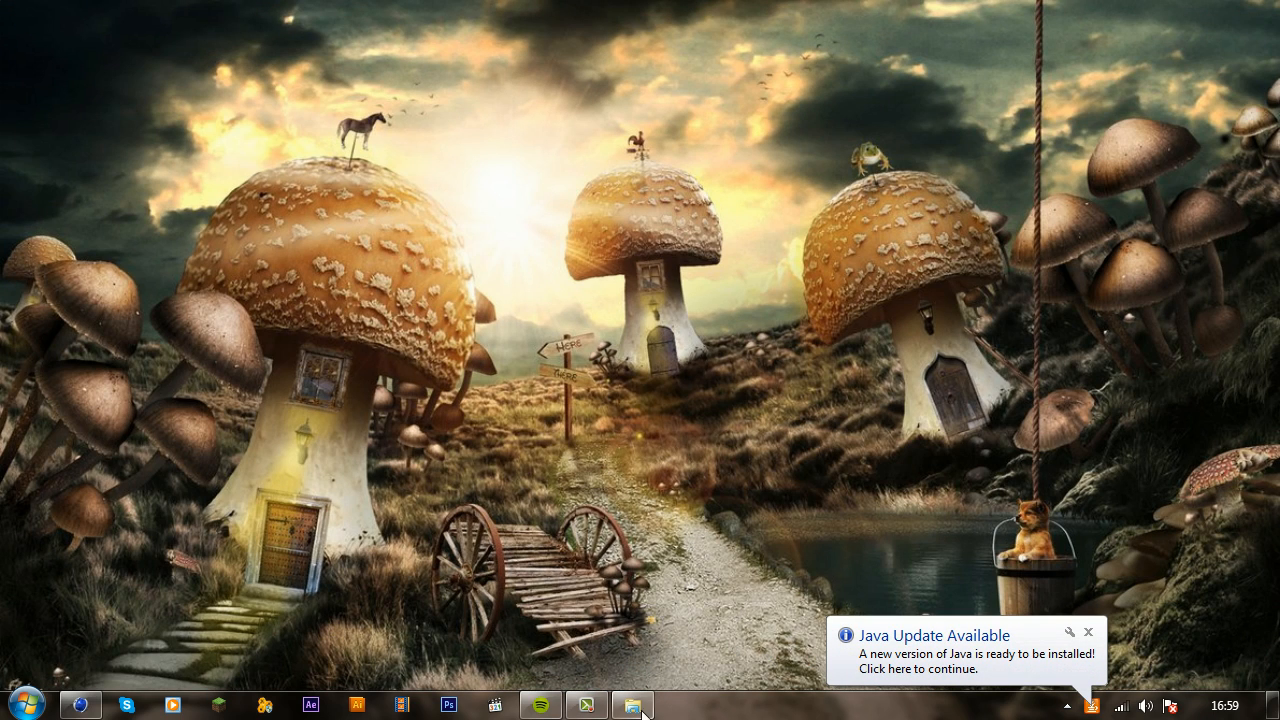
Step: Import Soar.ai from the ai folder into CINEMA 4D at a scale of 1 centimeter with grouped splines
click(635, 707)
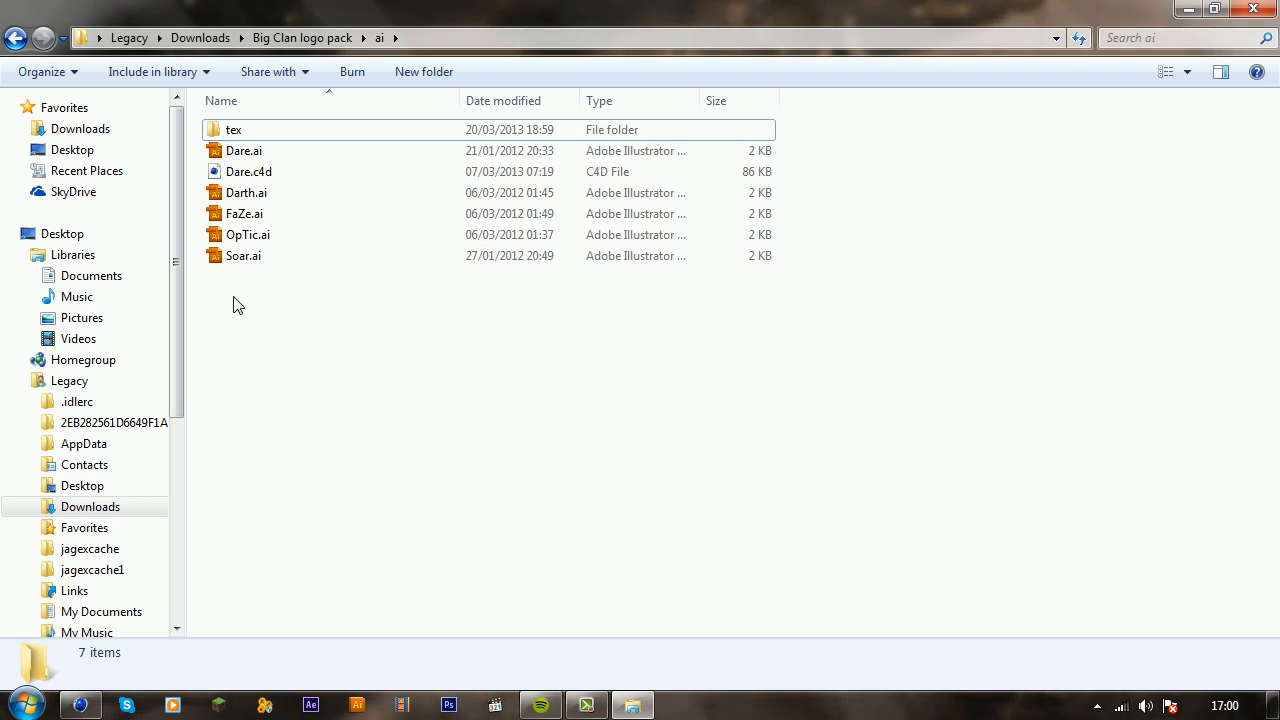
drag(232, 256, 321, 366)
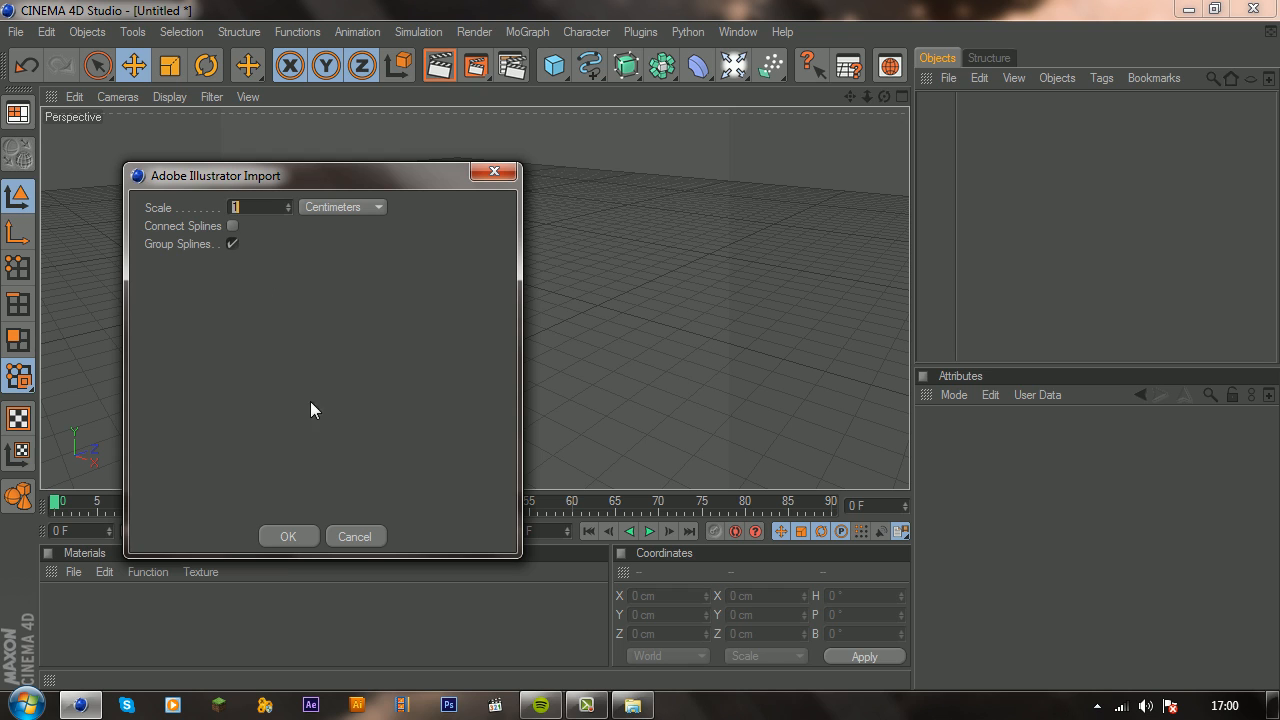
click(298, 543)
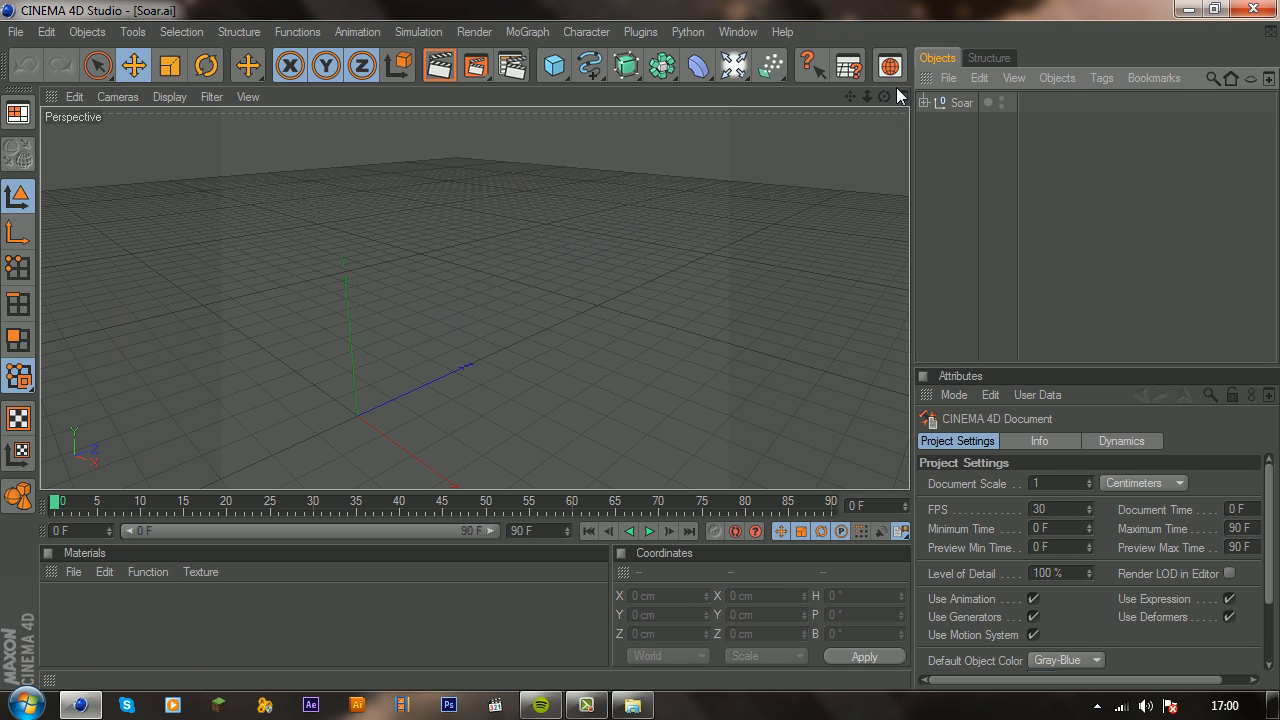
drag(884, 97, 878, 102)
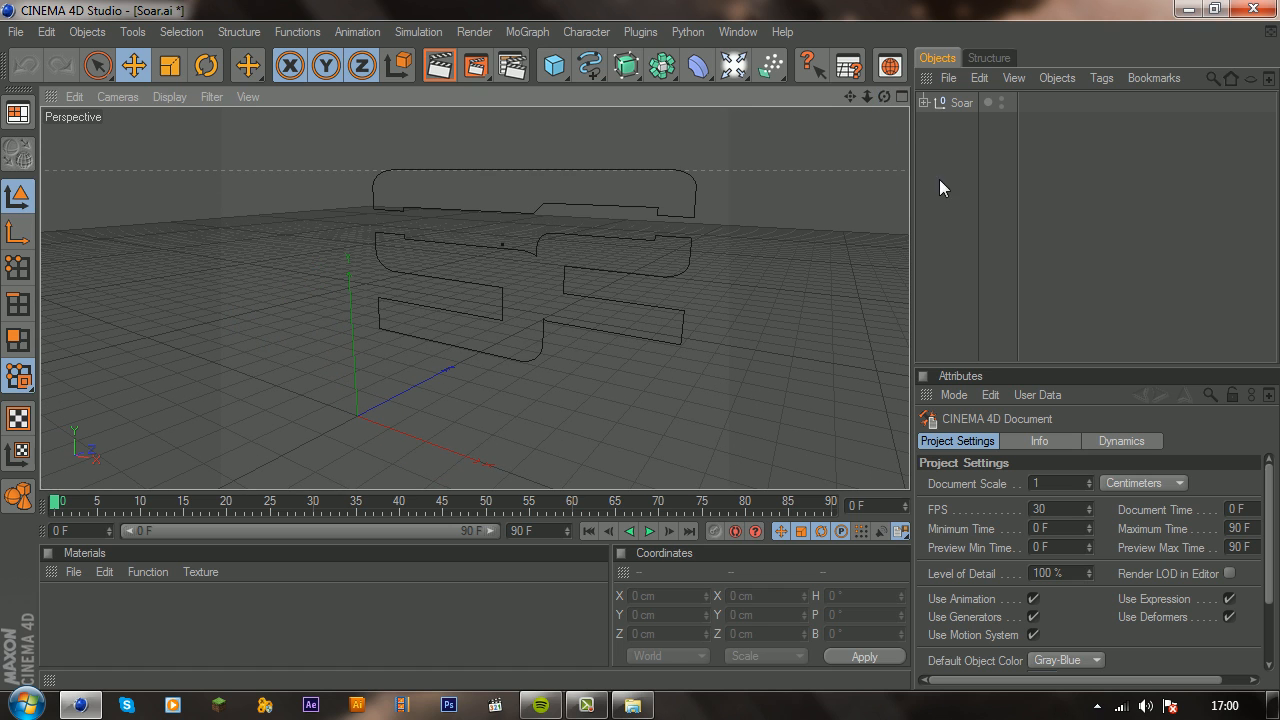
Step: Duplicate the Soar spline group
click(922, 101)
click(923, 102)
click(955, 103)
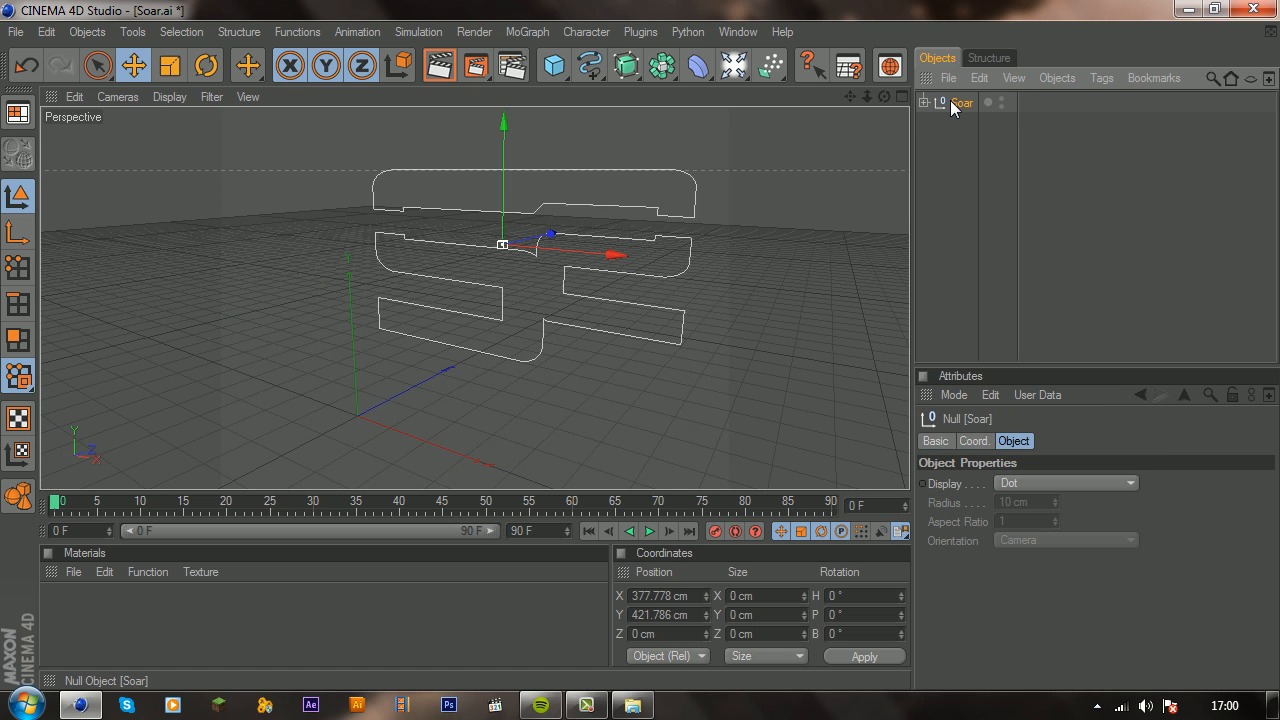
key(ctrl+c)
key(ctrl+v)
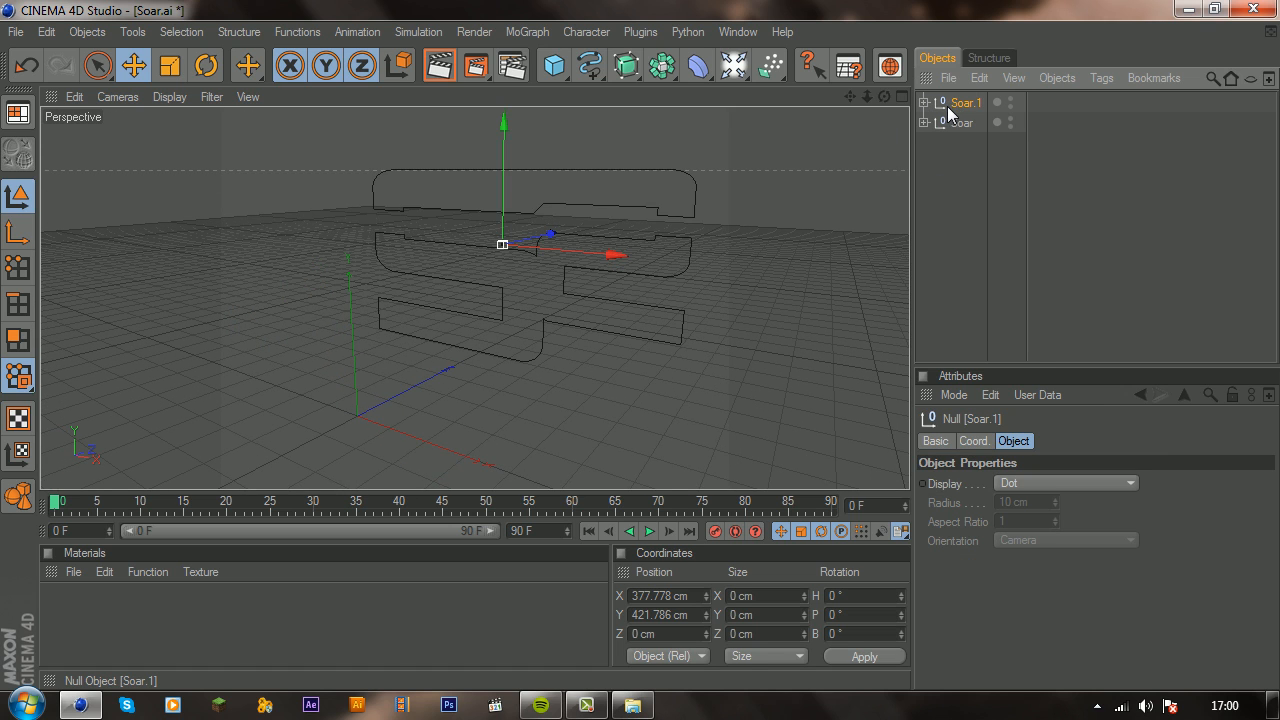
Step: Add an Extrude NURBS object for the copied group's paths and duplicate it
click(923, 102)
click(975, 122)
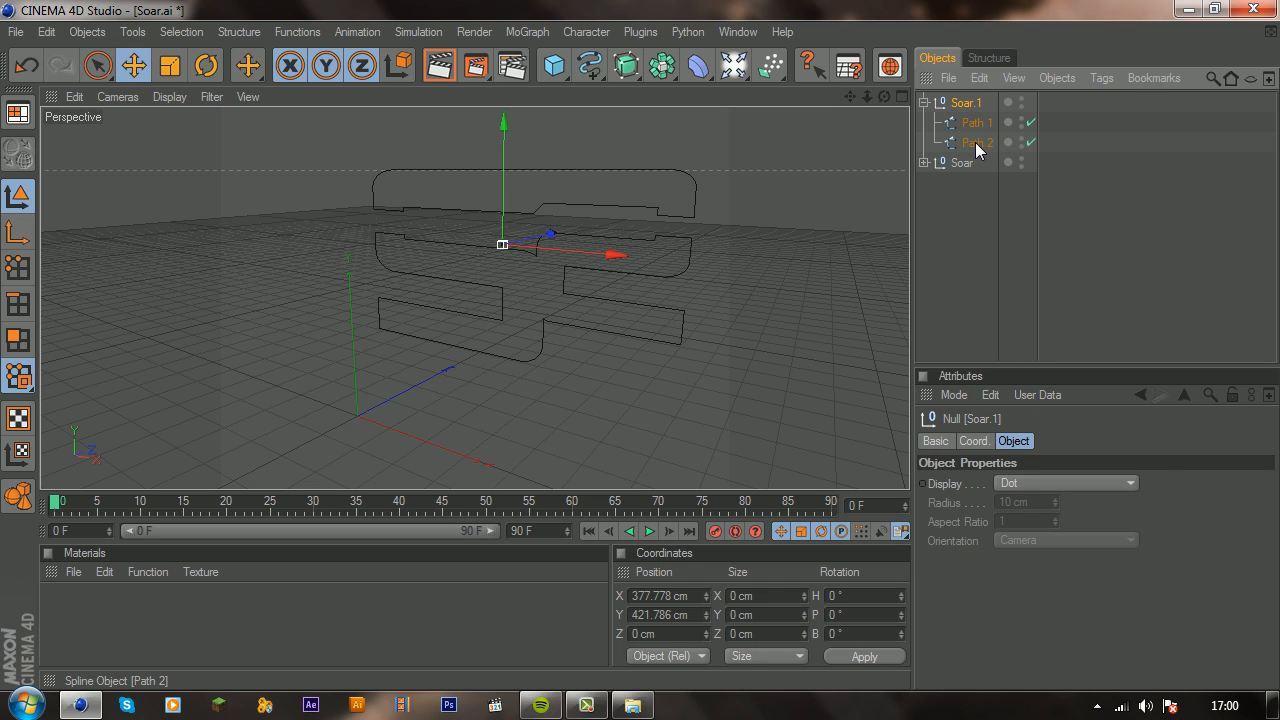
shift+click(975, 142)
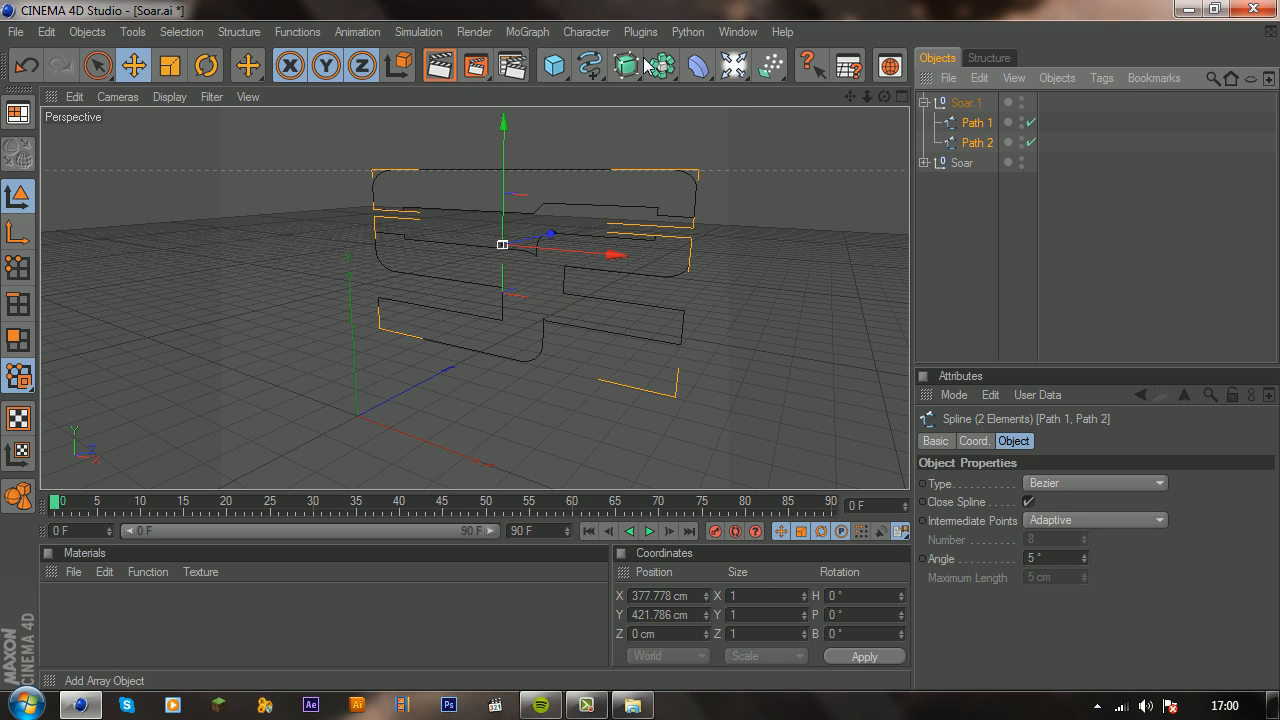
drag(626, 66, 809, 80)
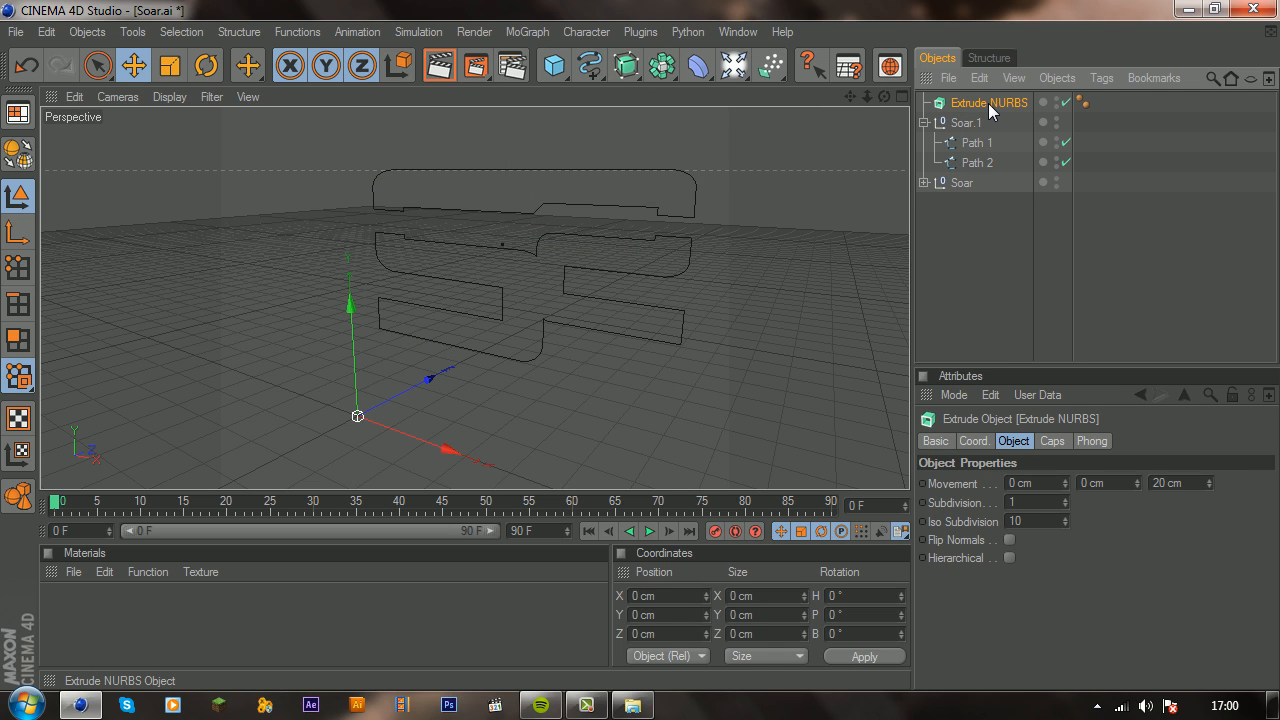
key(ctrl+c)
key(ctrl+v)
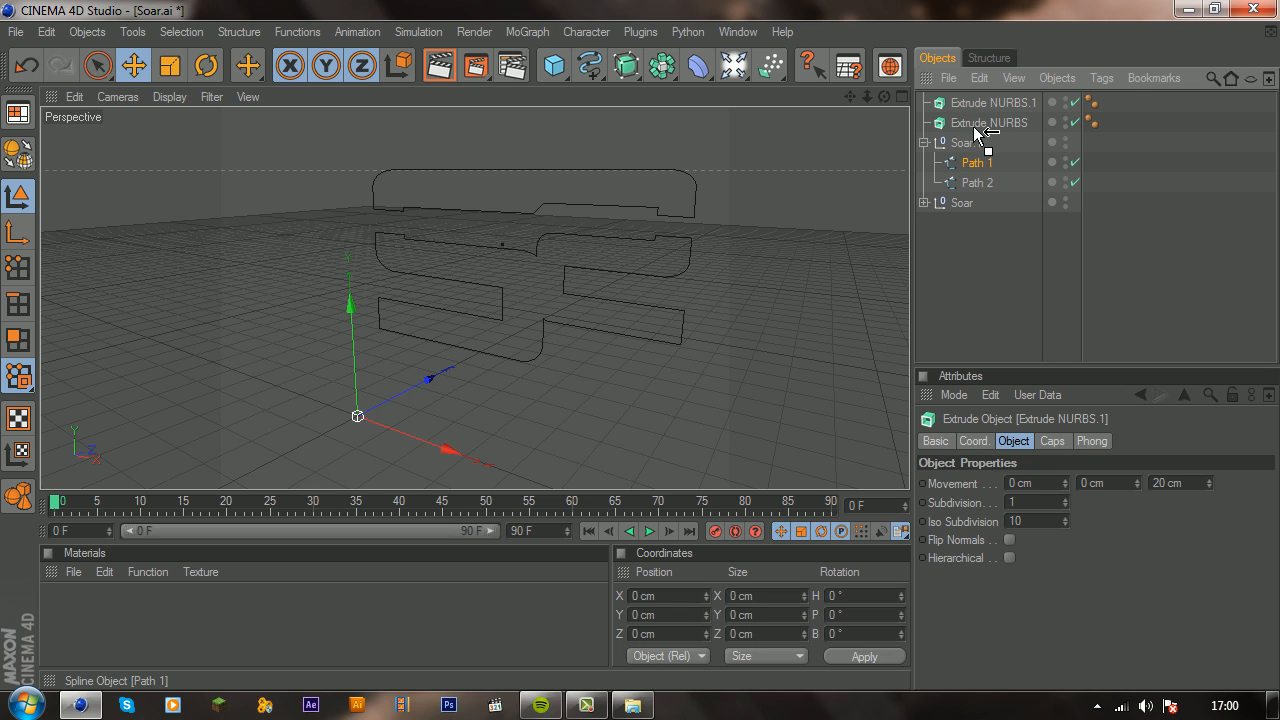
Step: Nest Path 1 under Extrude NURBS and Path 2 under Extrude NURBS.1
drag(978, 125, 978, 125)
drag(978, 182, 978, 106)
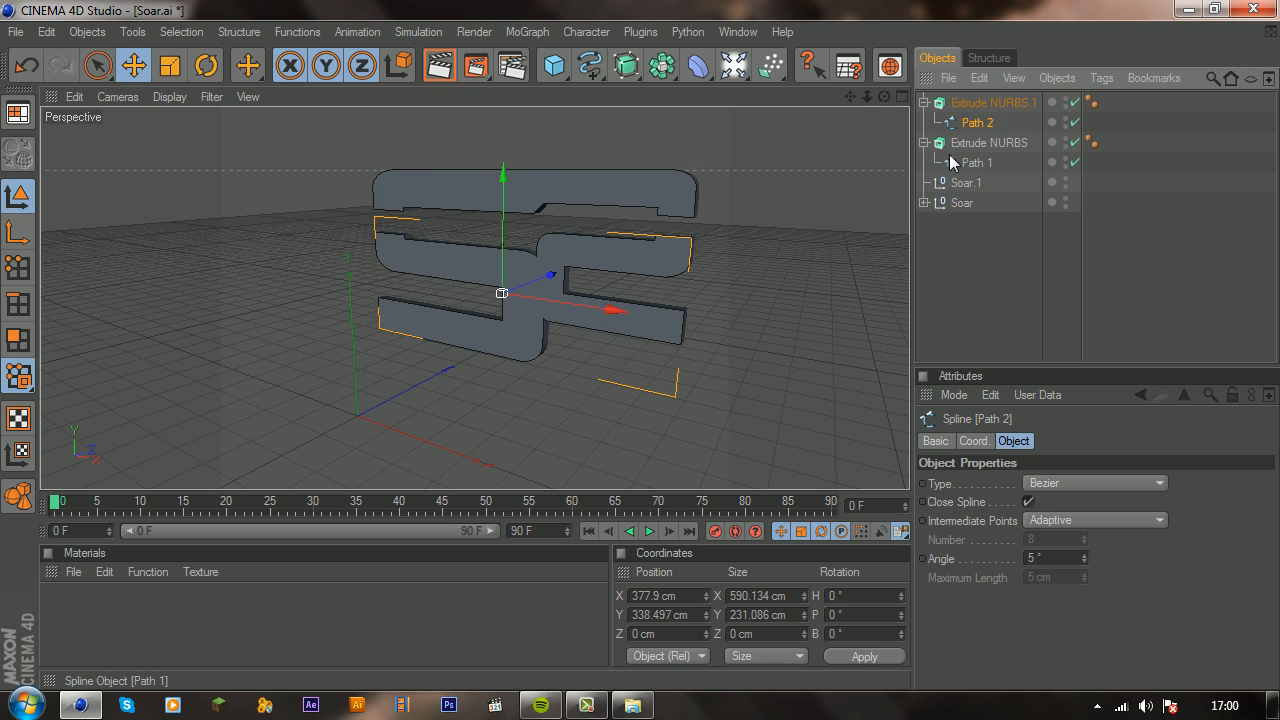
click(926, 143)
click(926, 101)
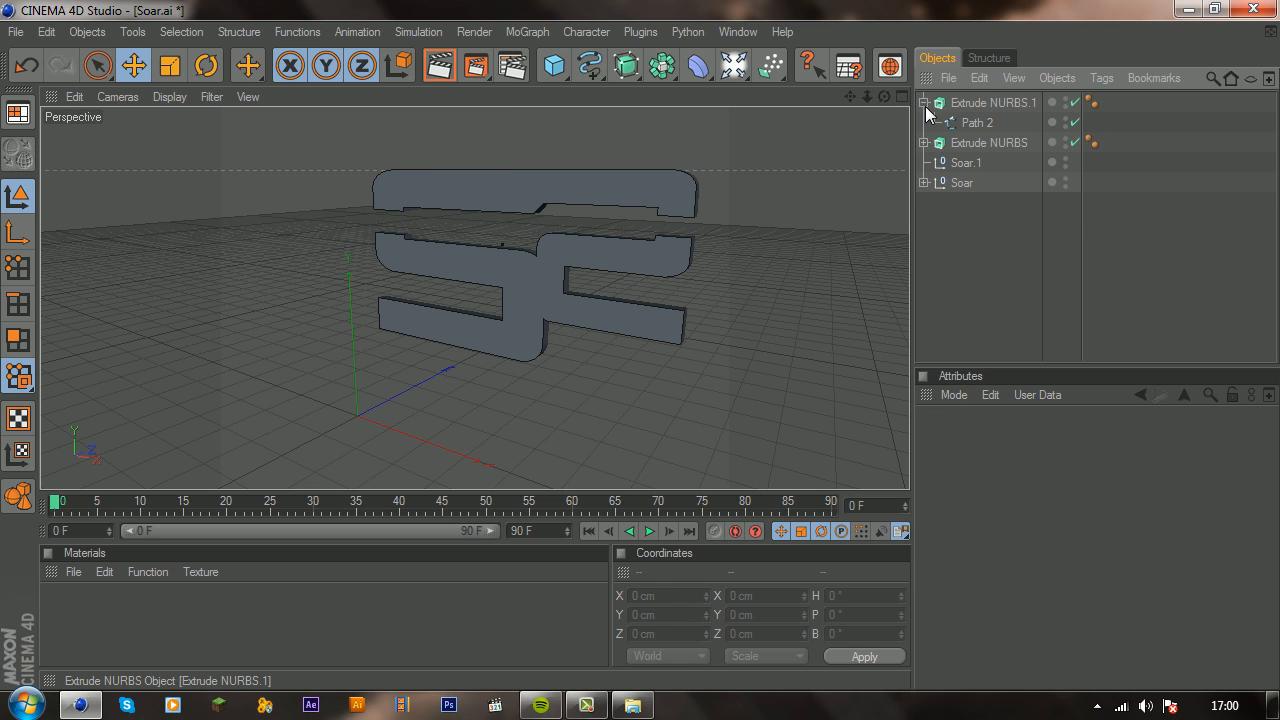
click(924, 103)
Step: Move both Extrude NURBS objects into the empty Soar.1 group
click(962, 103)
double_click(962, 124)
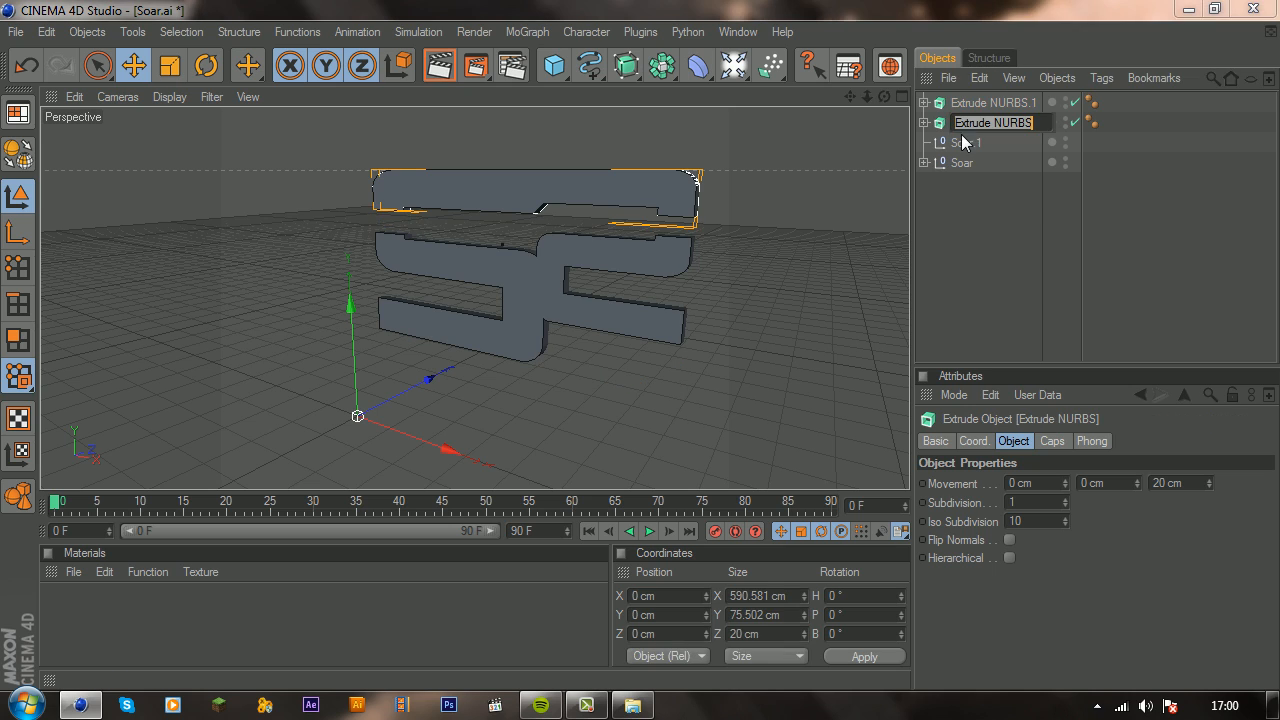
click(943, 124)
shift+click(943, 106)
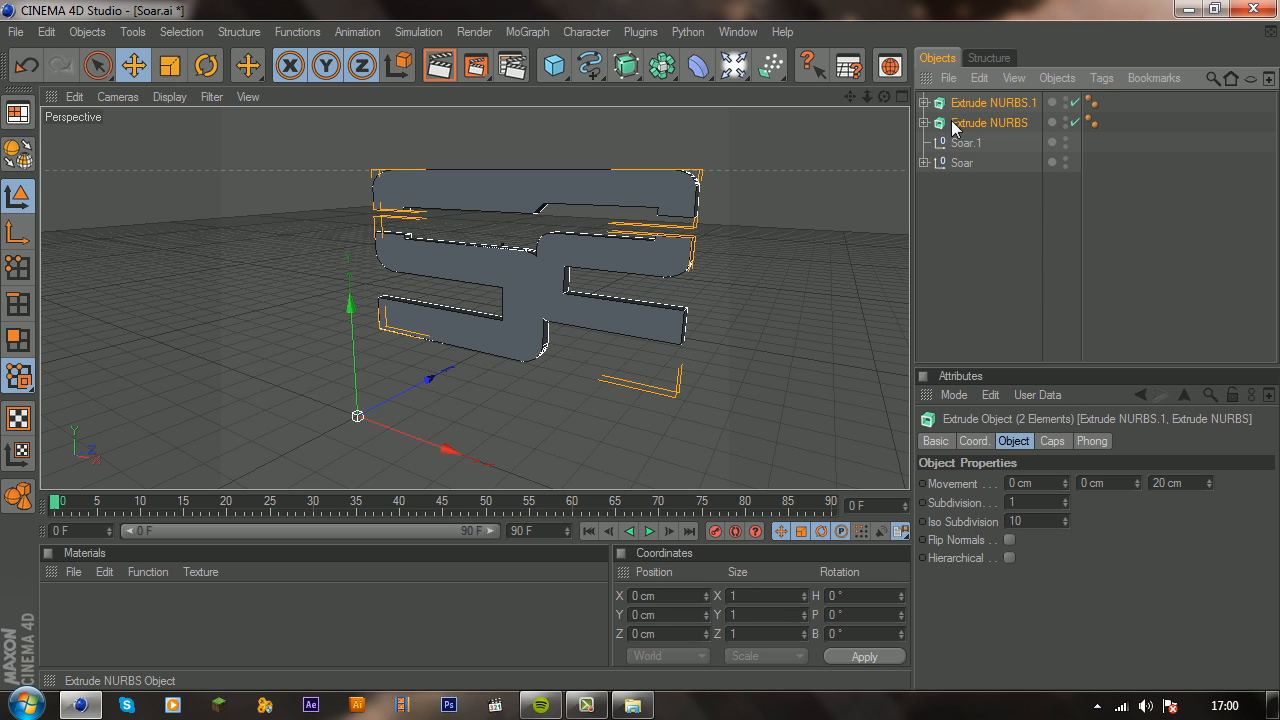
drag(947, 122, 955, 145)
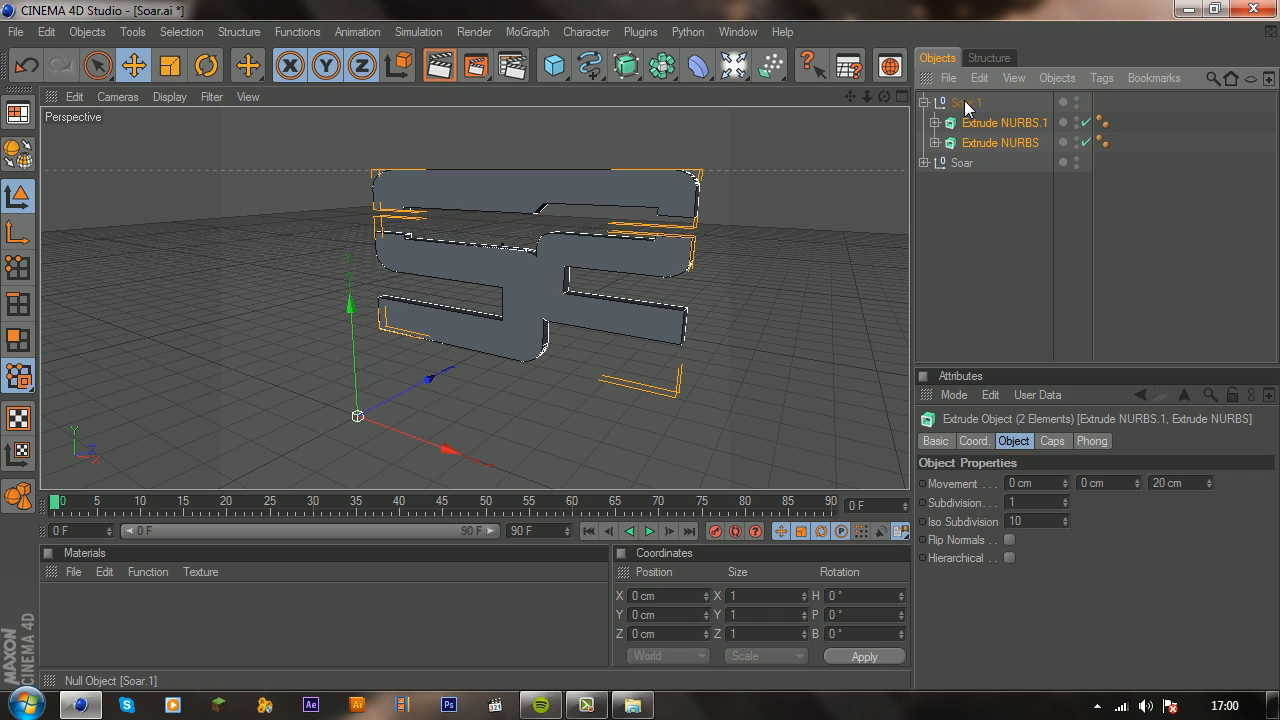
Step: Rename the Soar.1 group as Inside and duplicate it
double_click(969, 102)
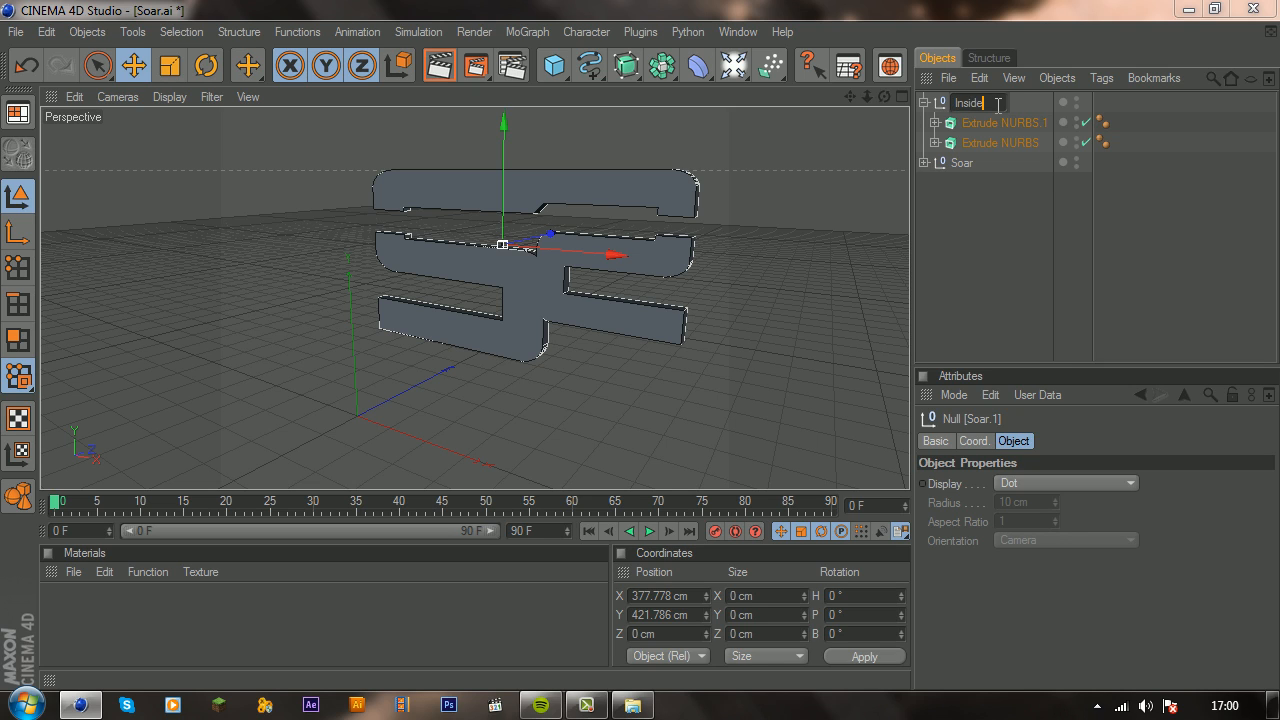
key(Return)
click(923, 103)
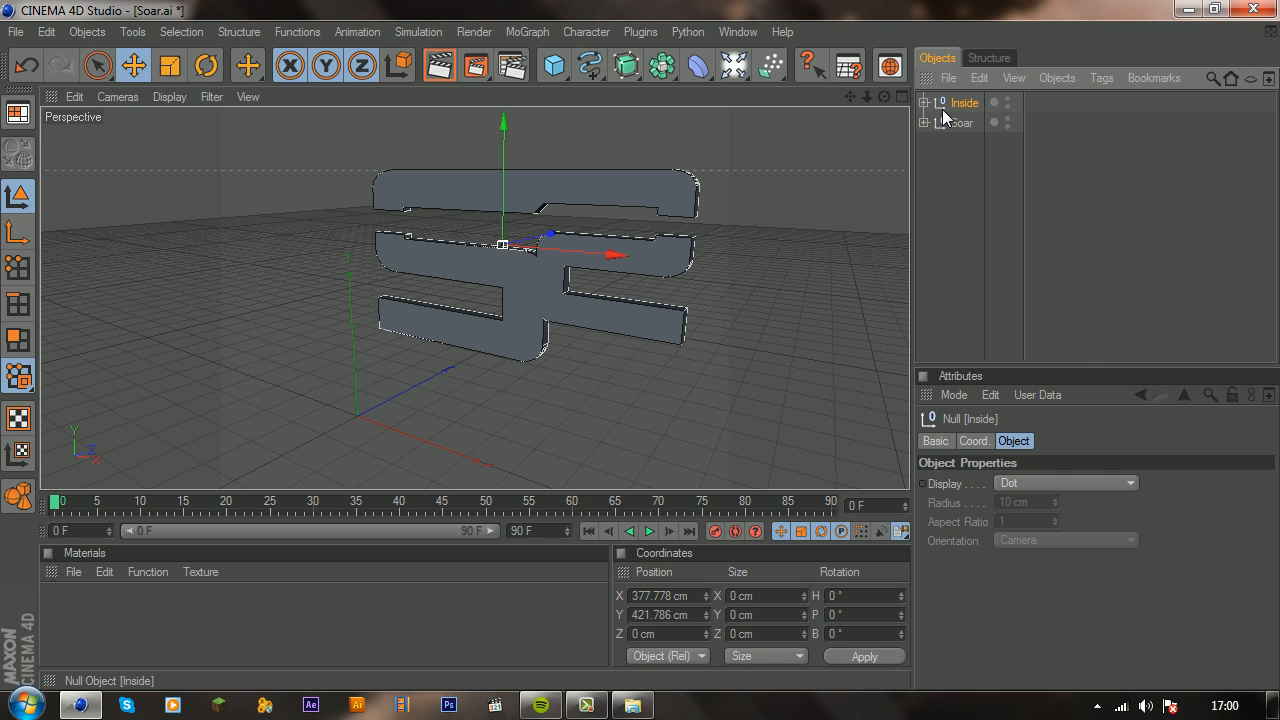
key(ctrl+v)
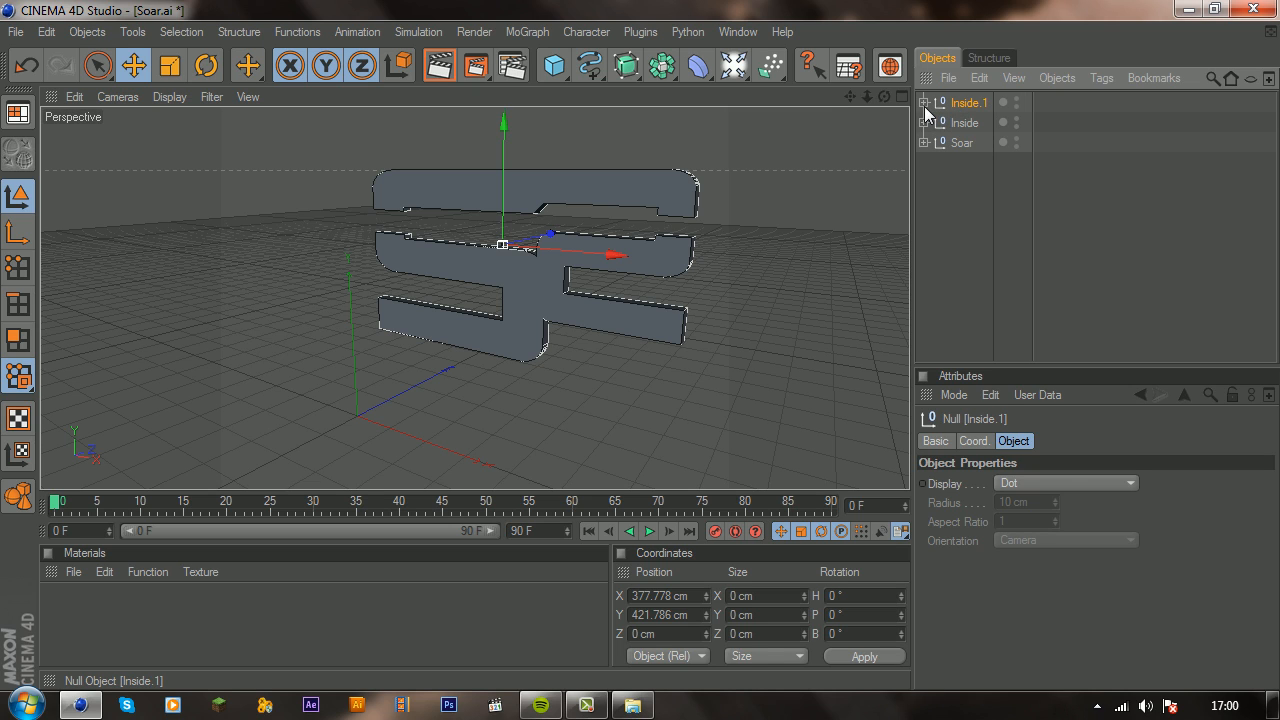
Step: Set the start and end caps of both extrudes in the Inside.1 group to Fillet
click(924, 104)
click(979, 124)
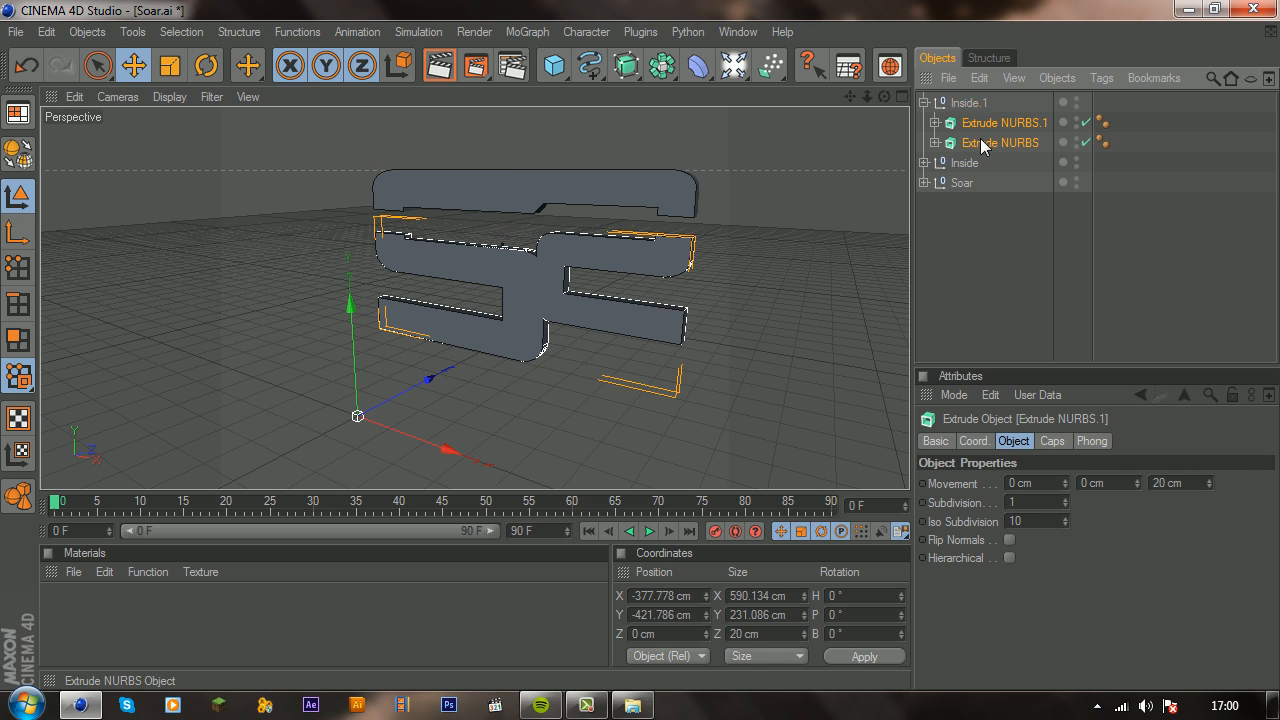
ctrl+click(980, 140)
click(1052, 441)
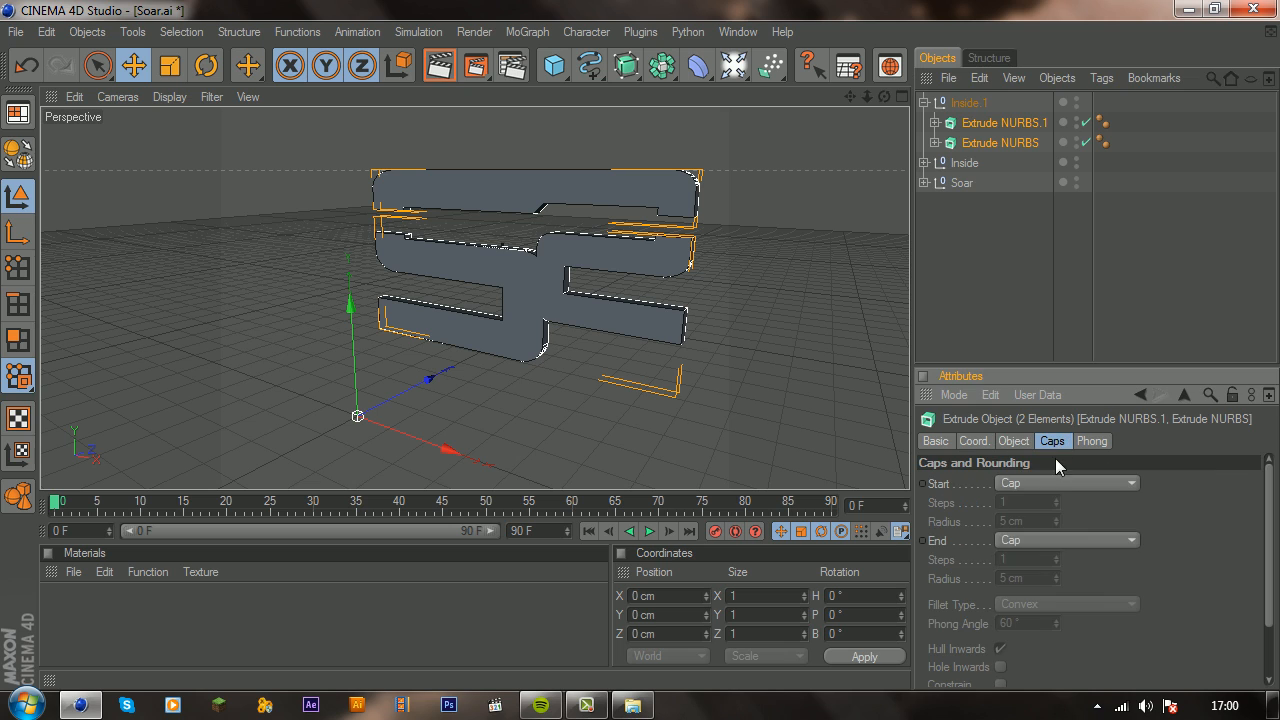
click(1050, 482)
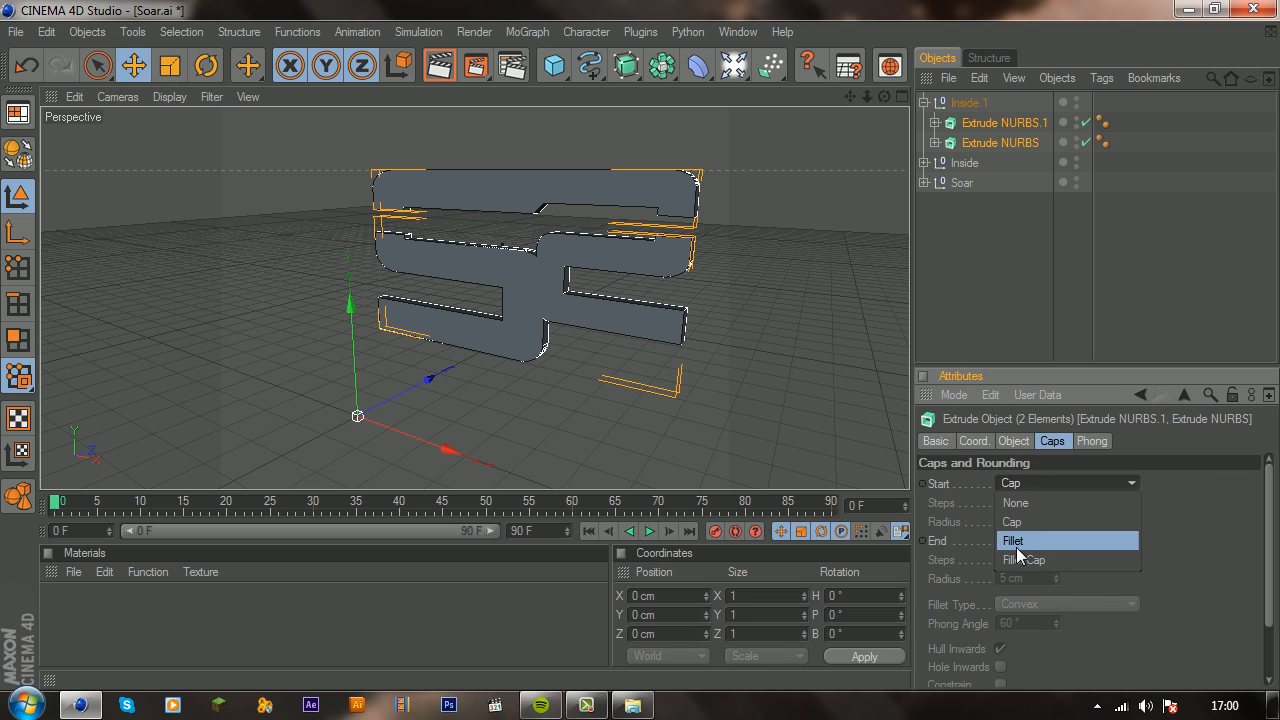
click(1017, 538)
click(1026, 538)
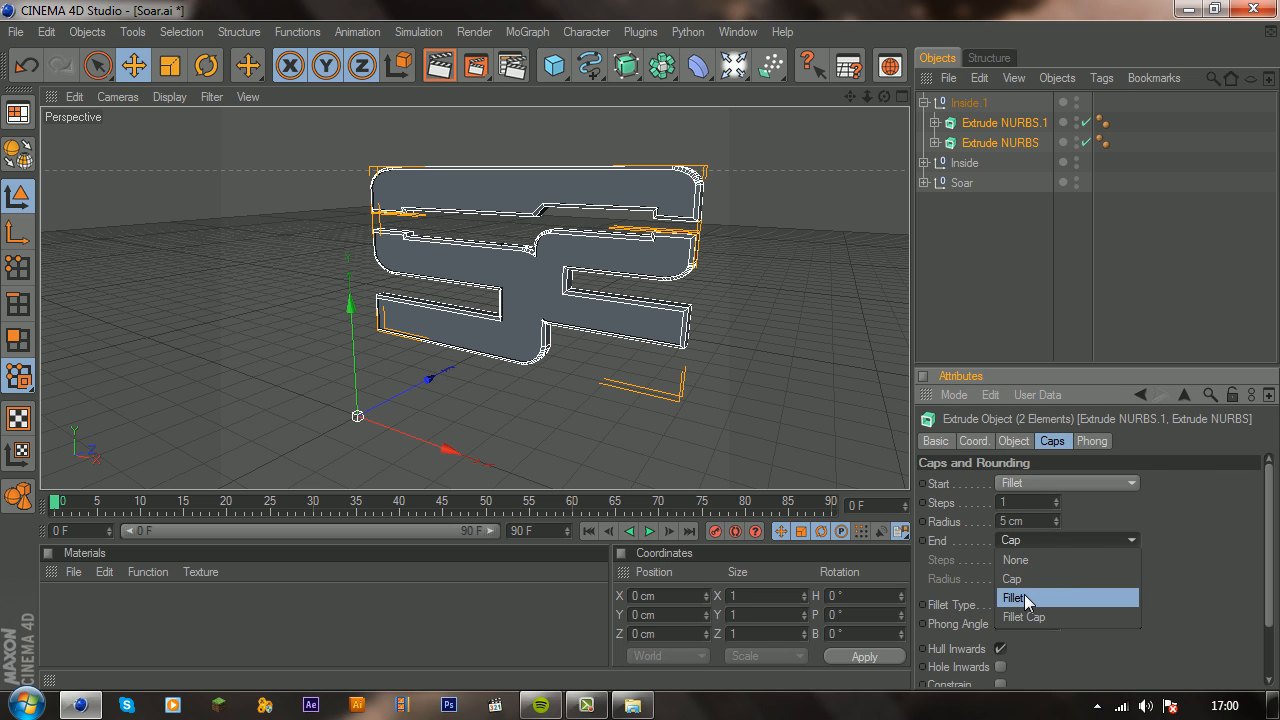
click(1030, 597)
click(924, 102)
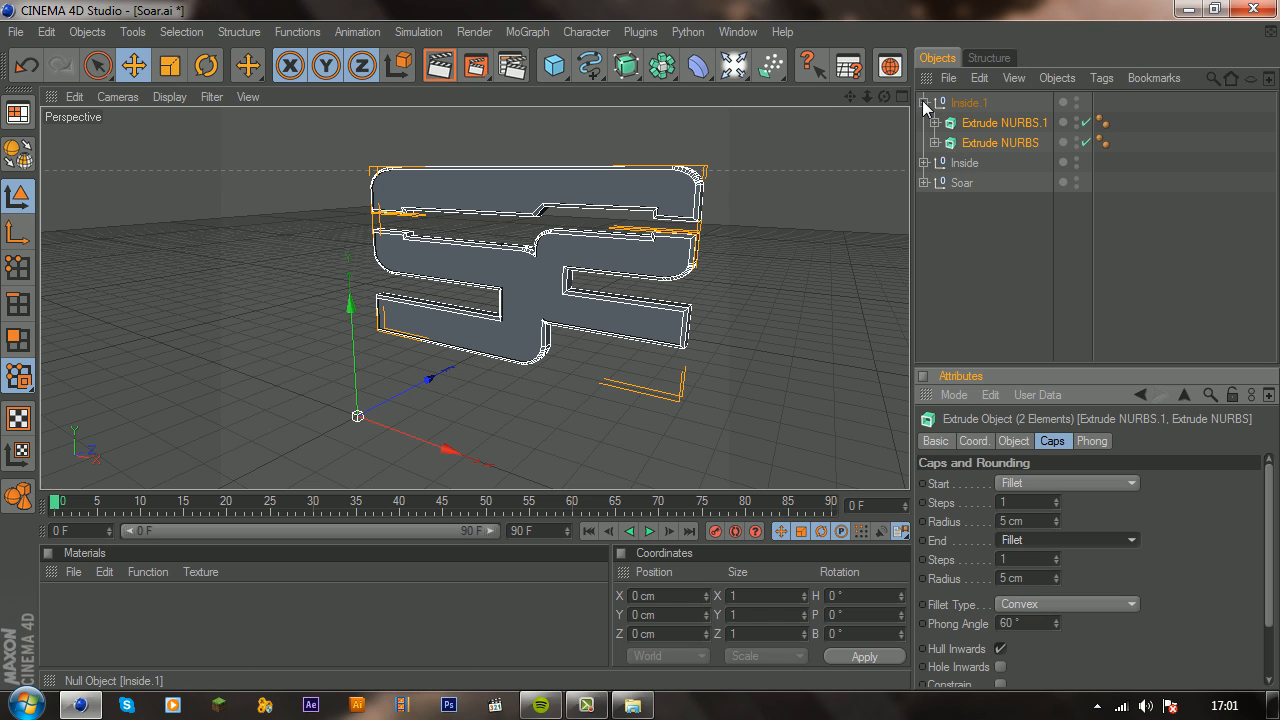
Step: Render the active view with both extrudes in the Inside group temporarily disabled to check the fillet outline, and re-enable them
click(925, 122)
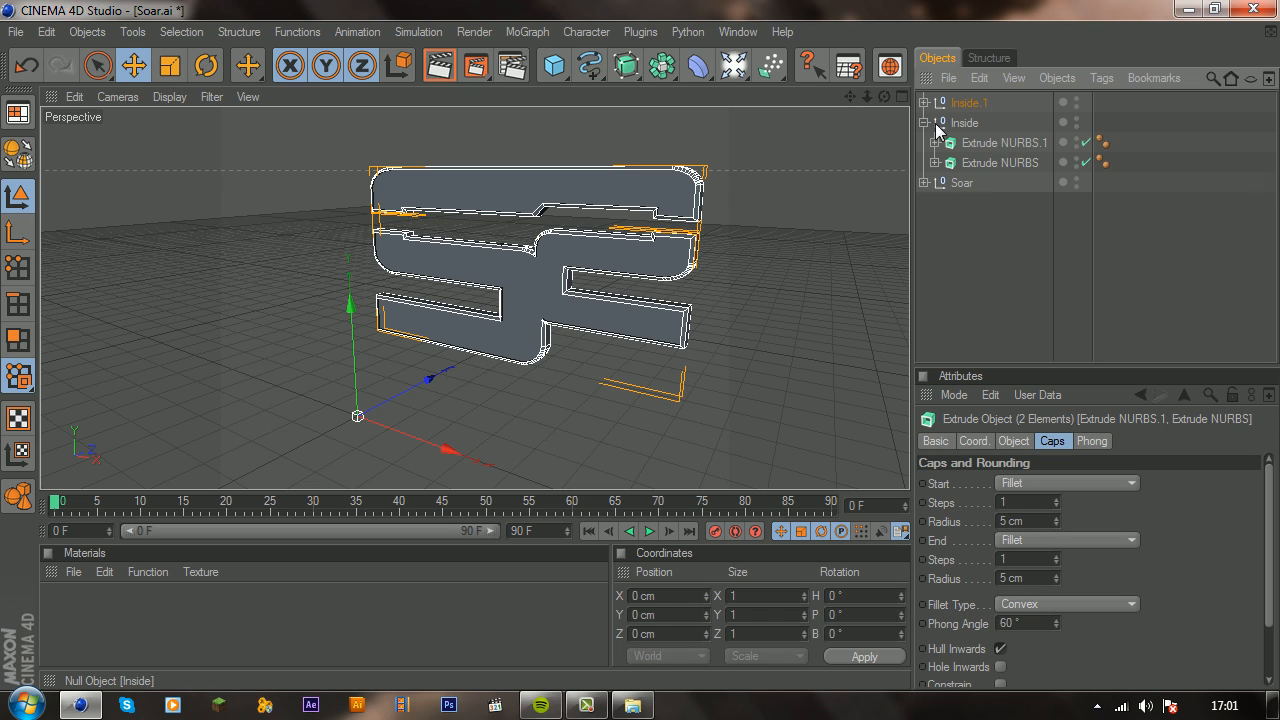
click(1086, 143)
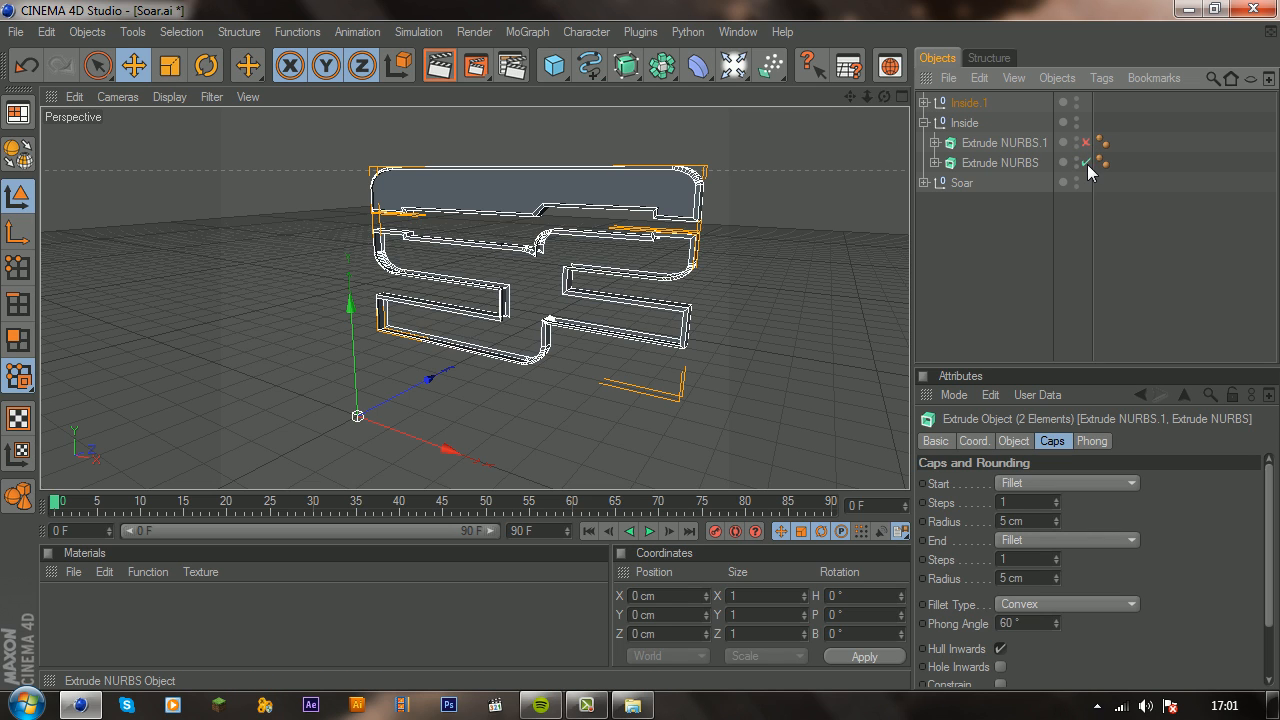
click(1086, 162)
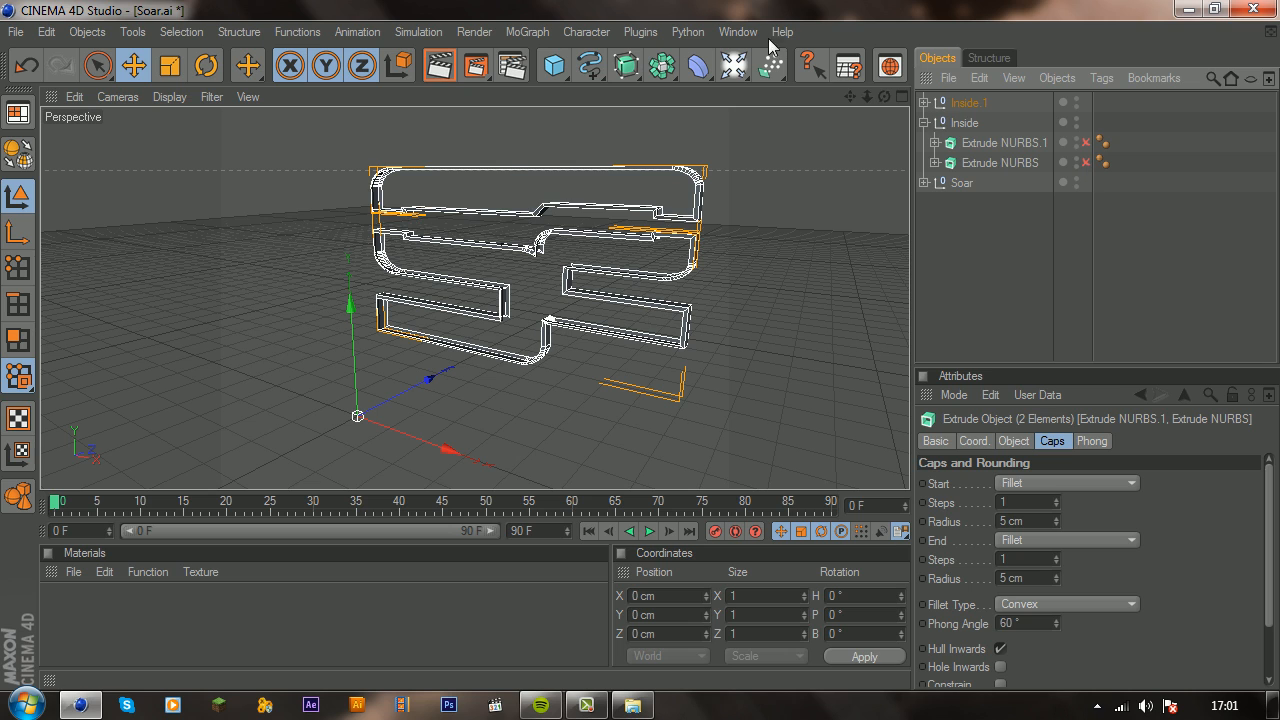
click(443, 68)
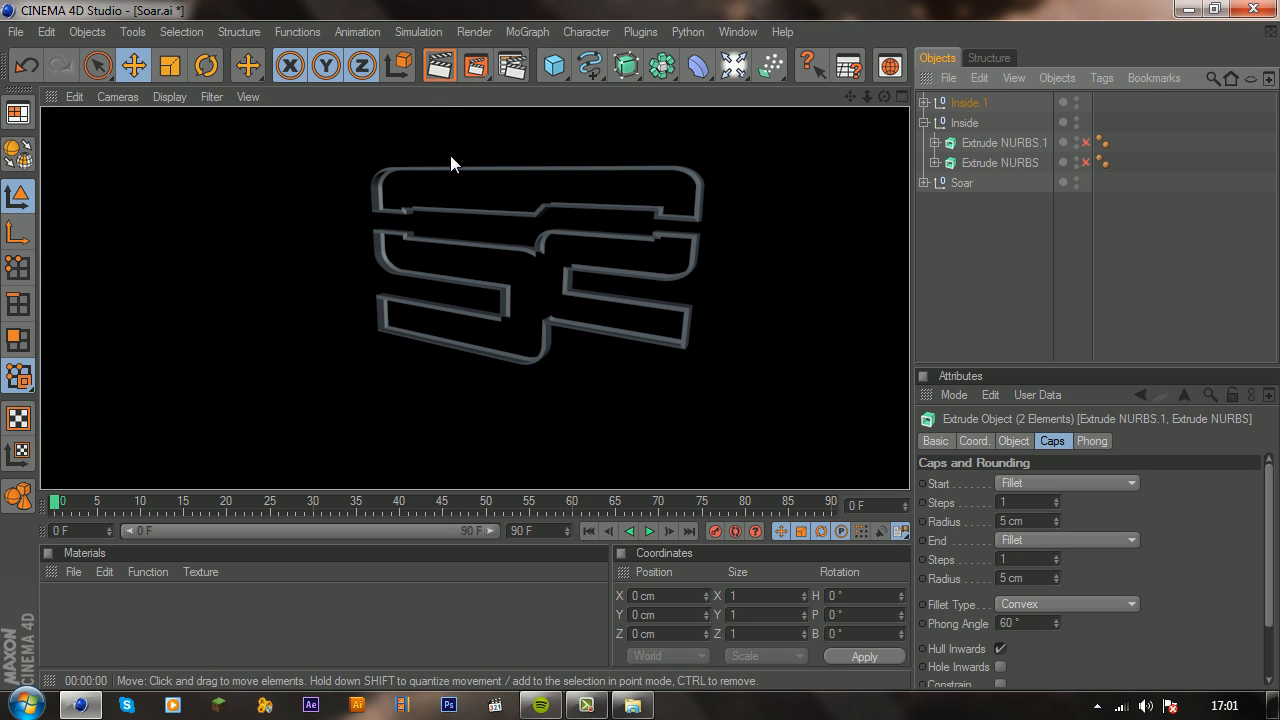
click(593, 436)
click(974, 260)
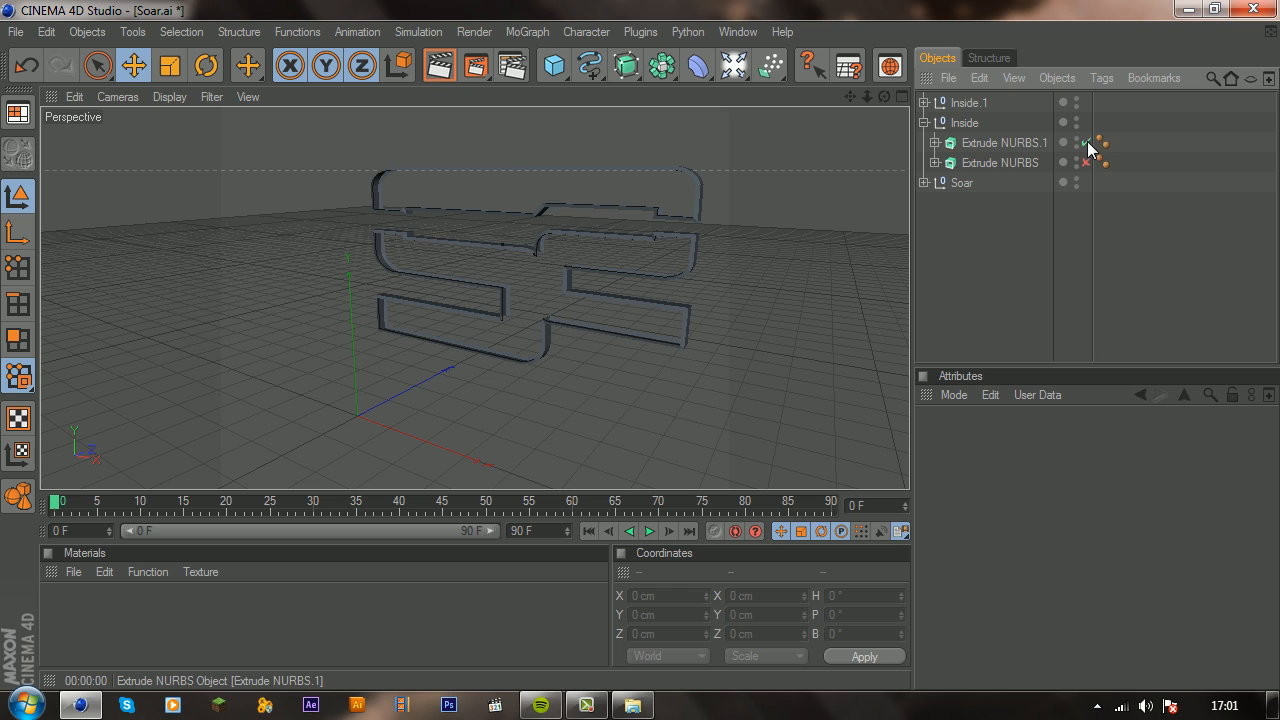
click(1087, 143)
click(1087, 162)
Step: Set the Z extrusion movement of all four extrudes in the Inside.1 and Inside groups to 100 cm
click(924, 102)
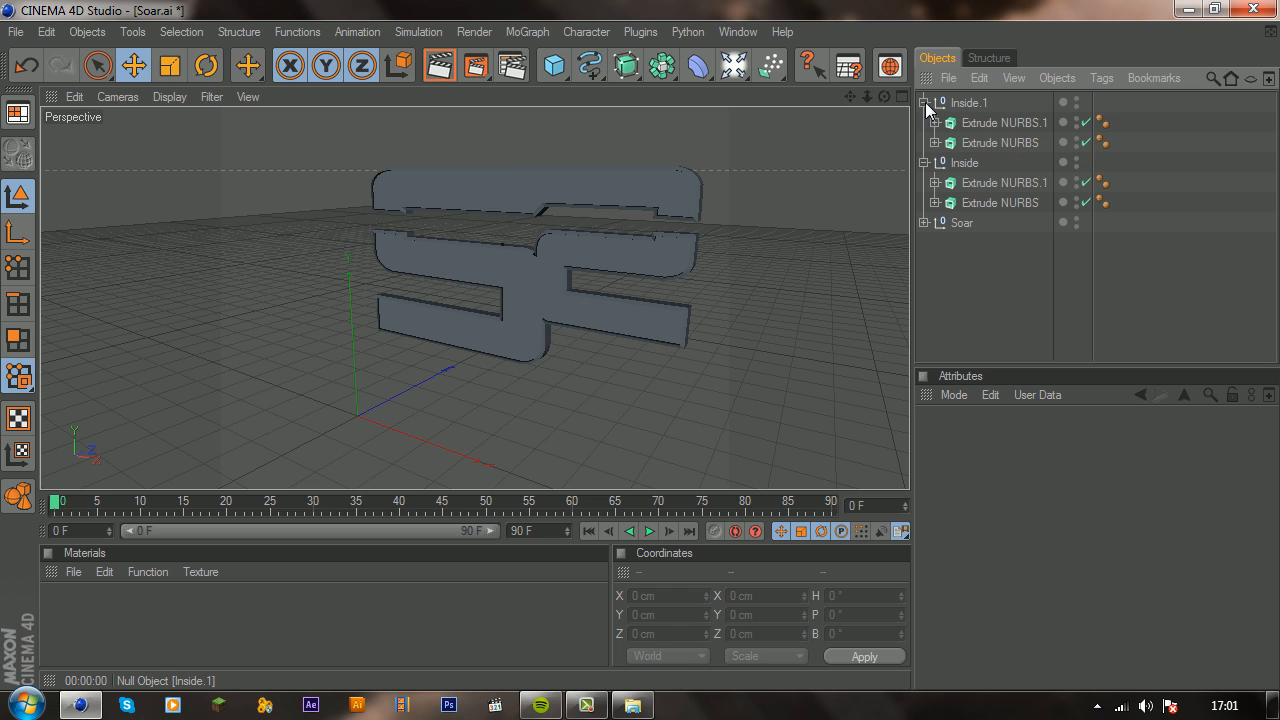
click(985, 123)
ctrl+click(981, 143)
ctrl+click(984, 183)
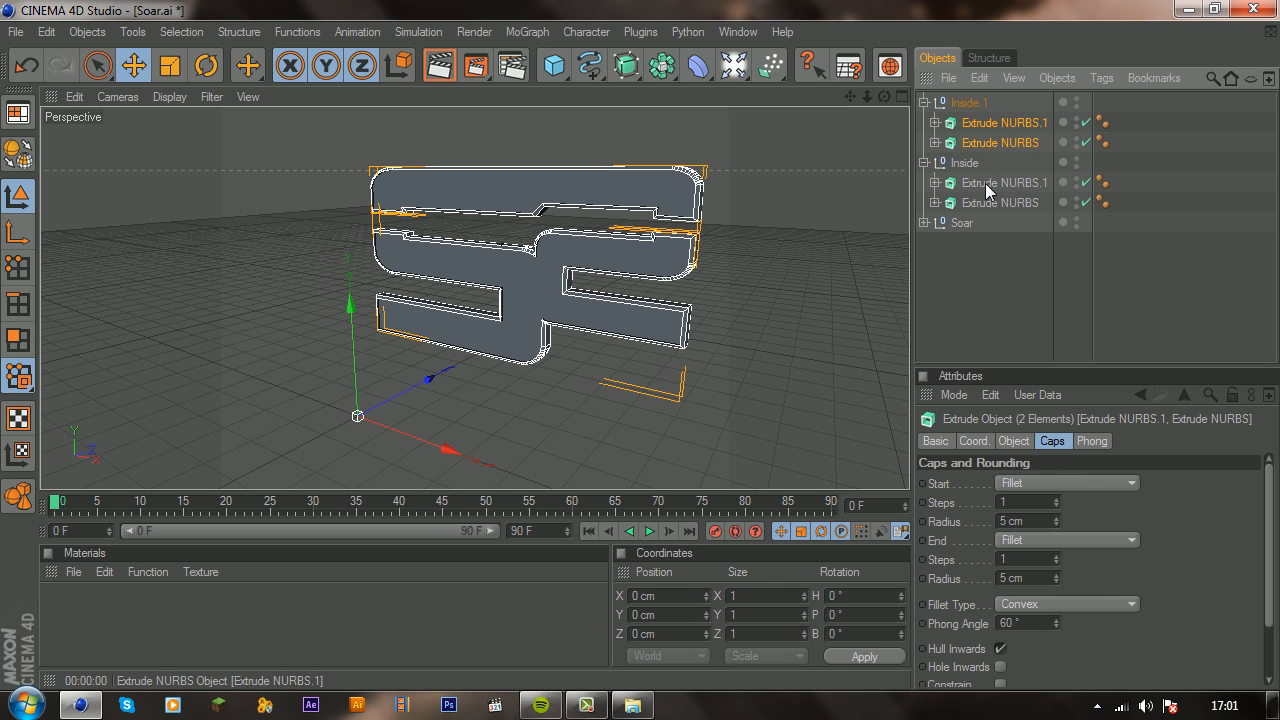
ctrl+click(985, 202)
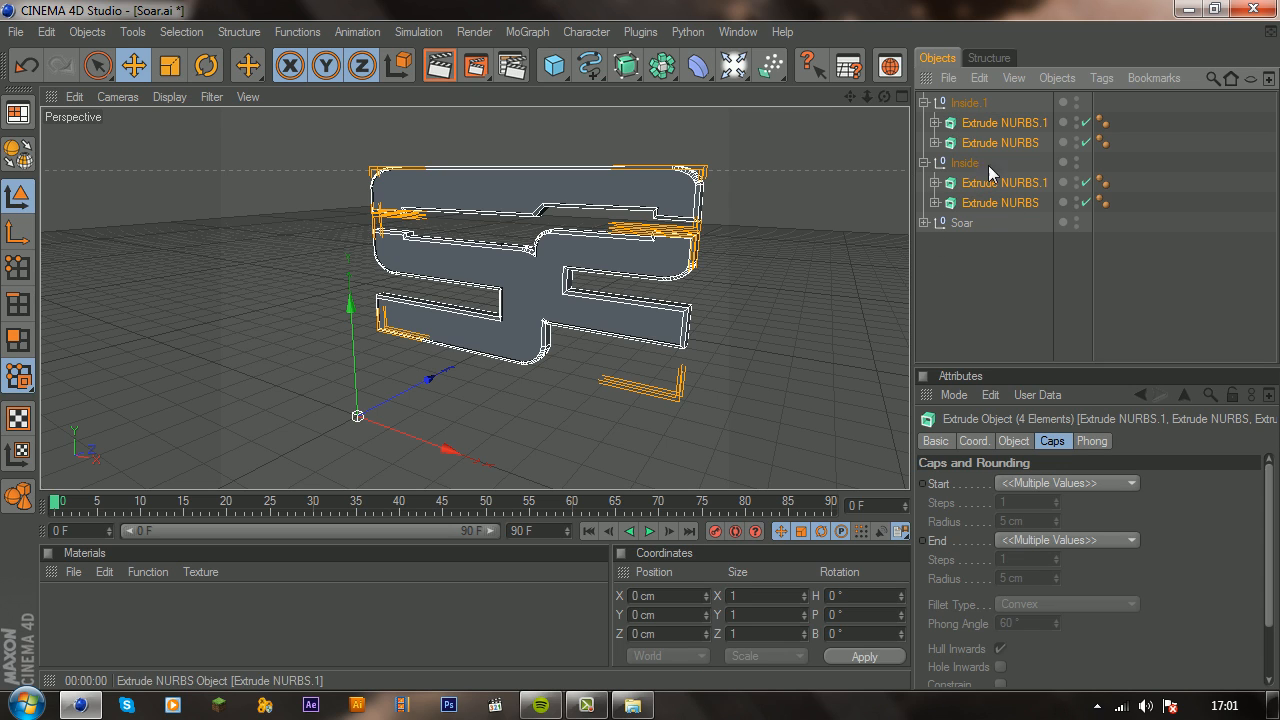
click(1014, 441)
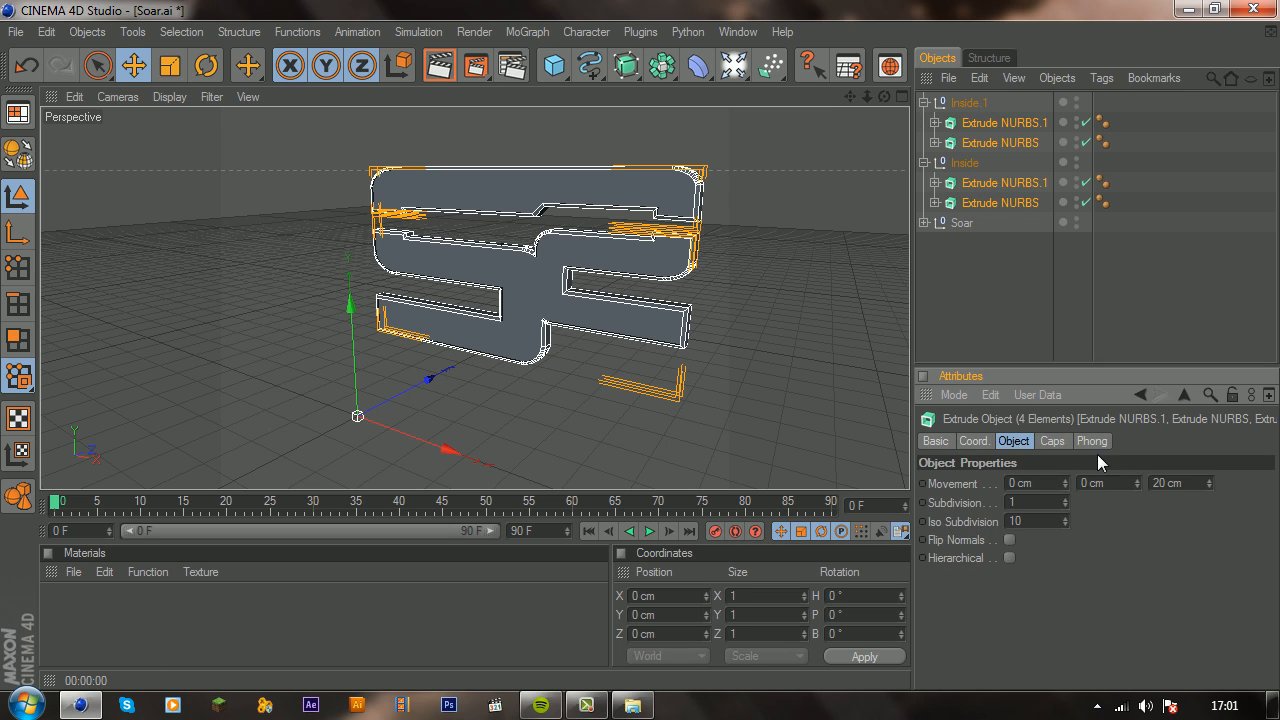
text(100)
key(Return)
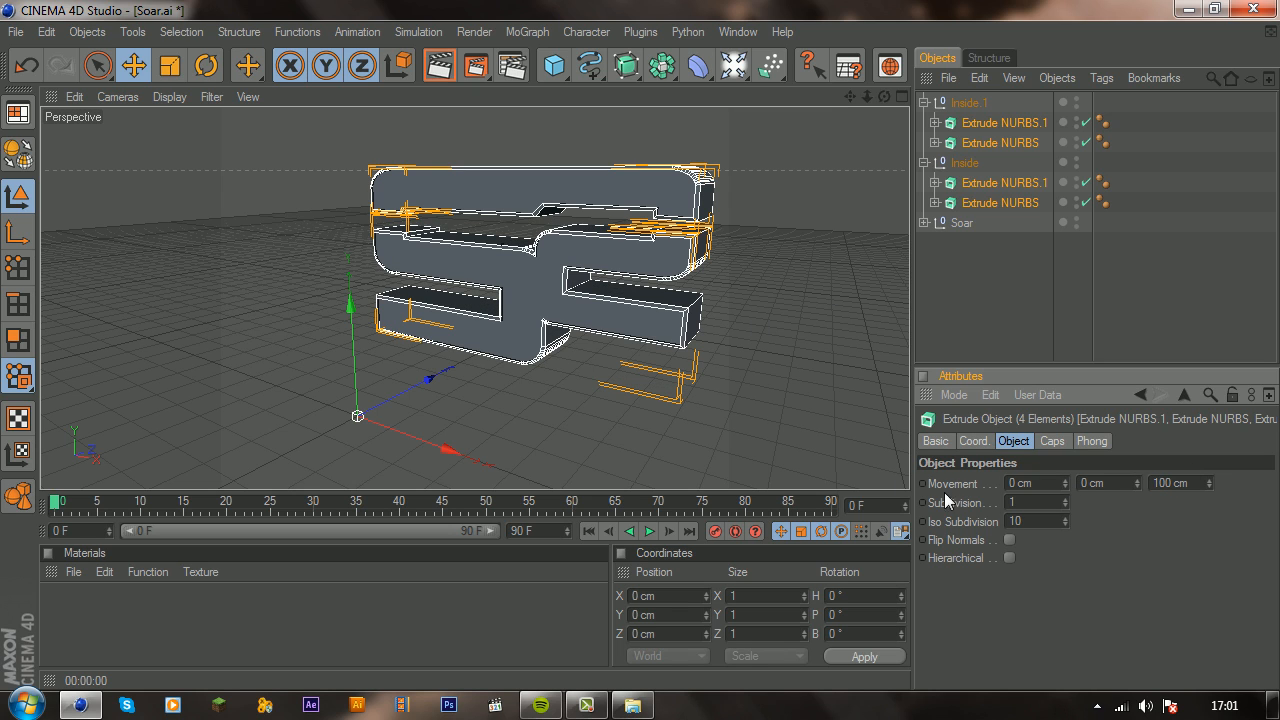
Step: Render the active view to check the deeper logo, and clear the object selection
click(438, 66)
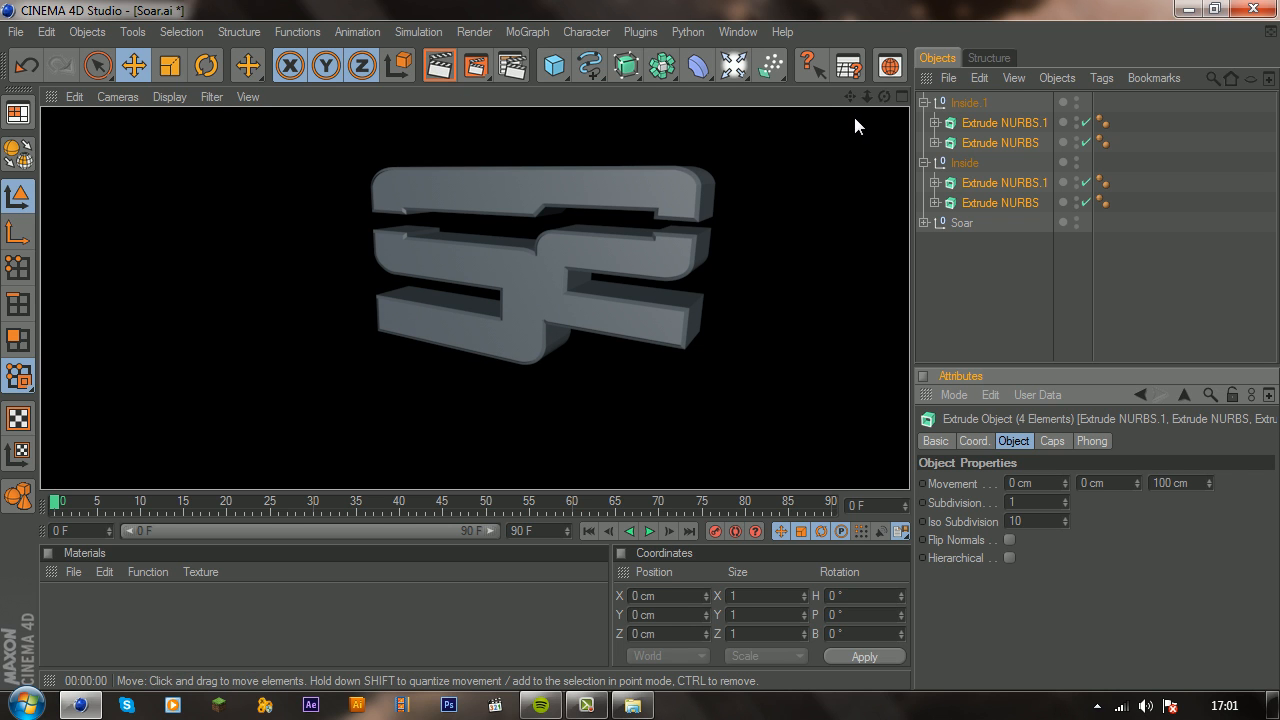
mouse_move(884, 97)
mouse_down()
mouse_move(862, 91)
mouse_move(884, 107)
mouse_up()
click(1015, 323)
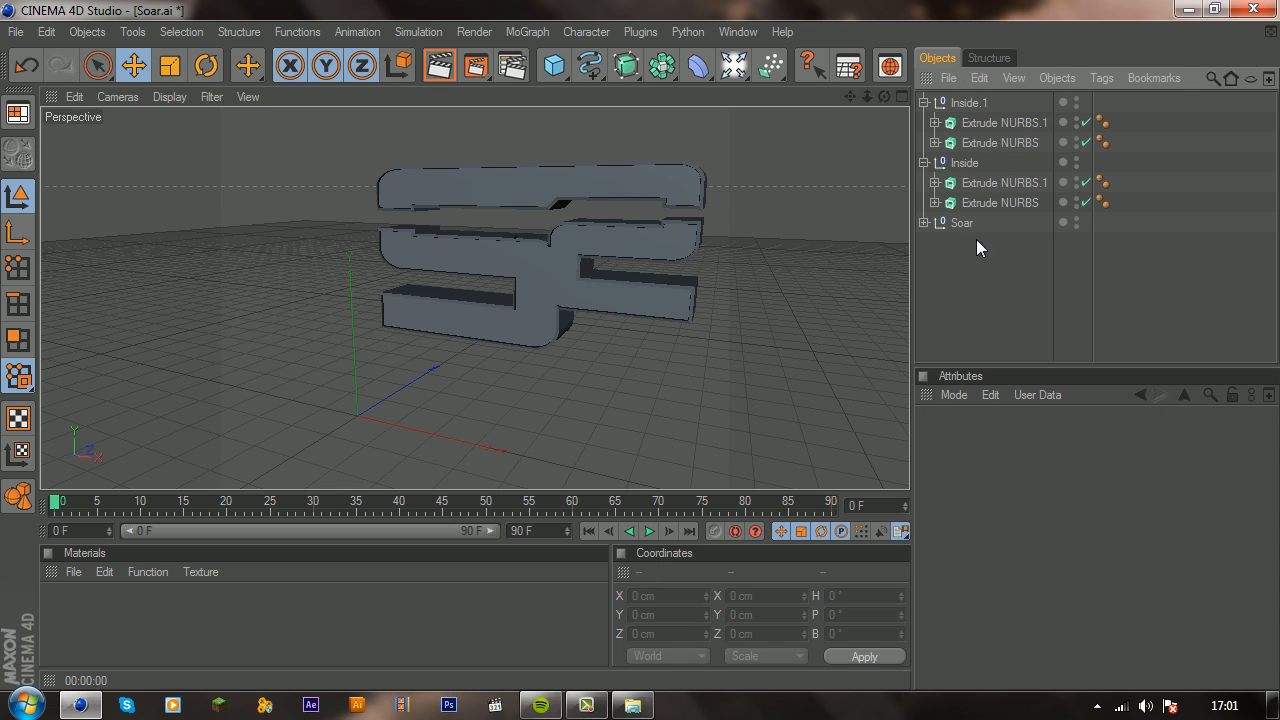
Step: Toggle Extrude NURBS.1 in the Inside.1 group off and on to identify which part of the logo it forms
click(924, 161)
click(924, 161)
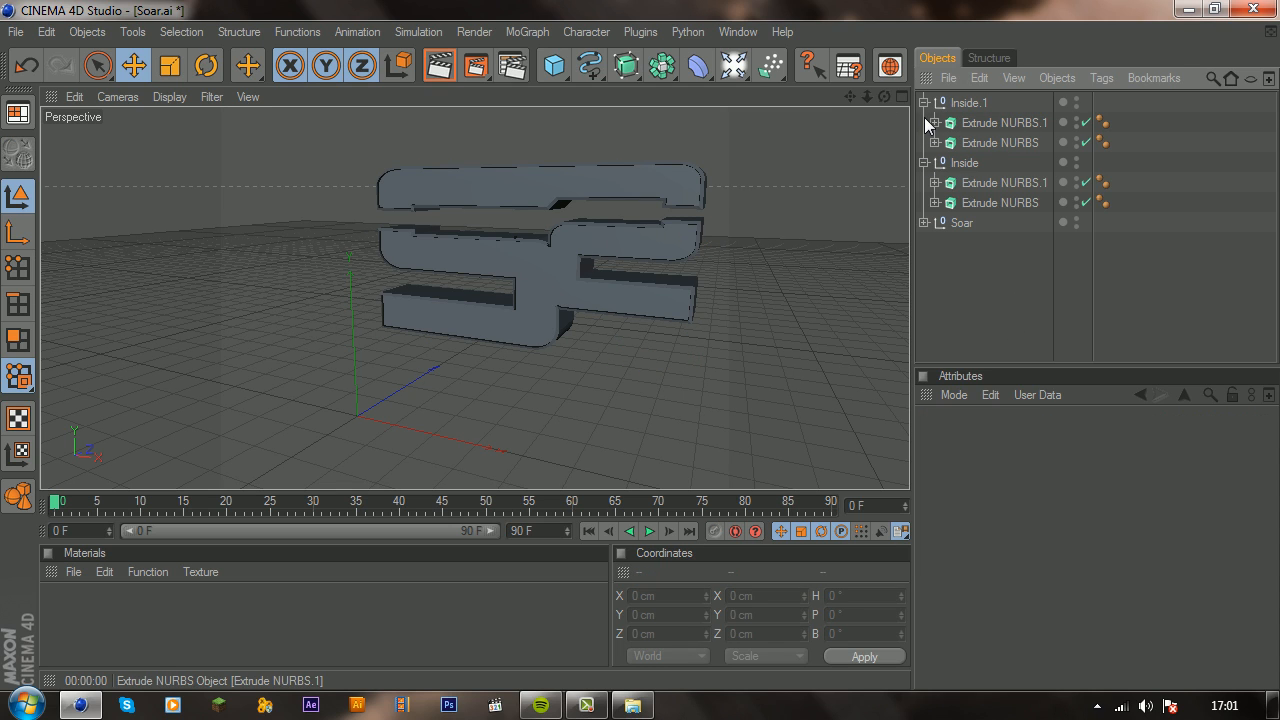
click(924, 103)
click(924, 103)
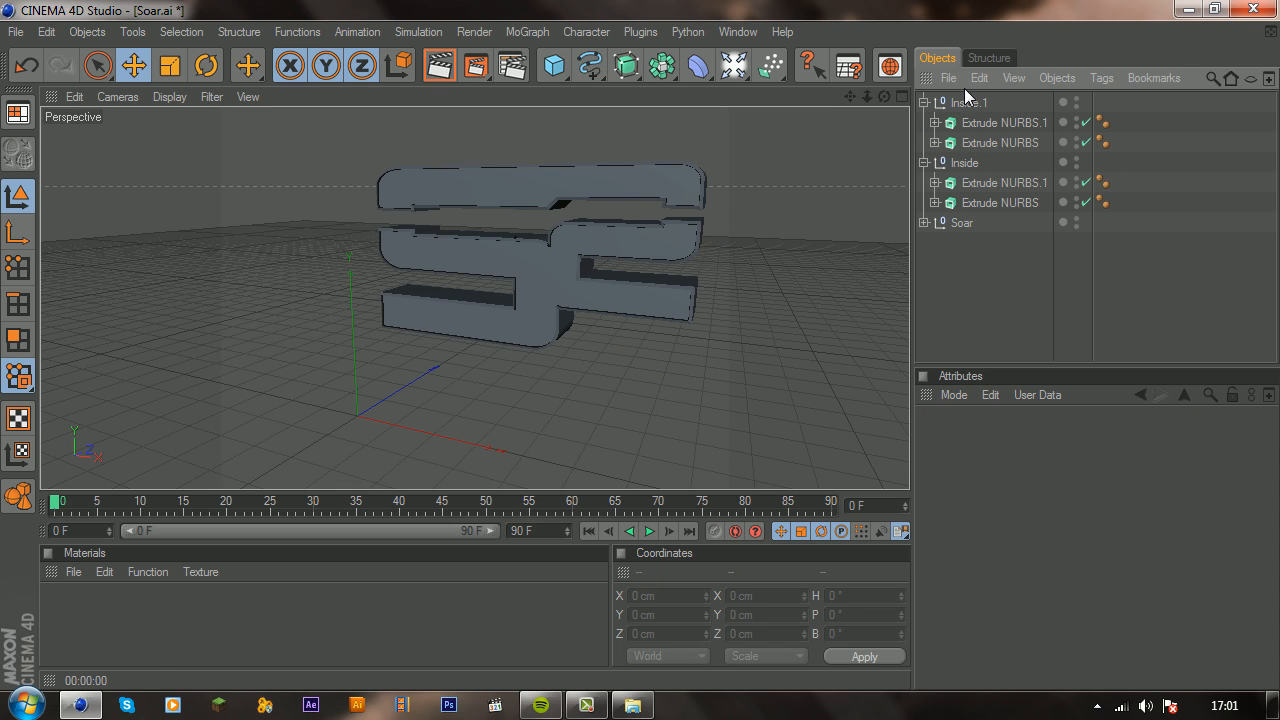
click(1086, 122)
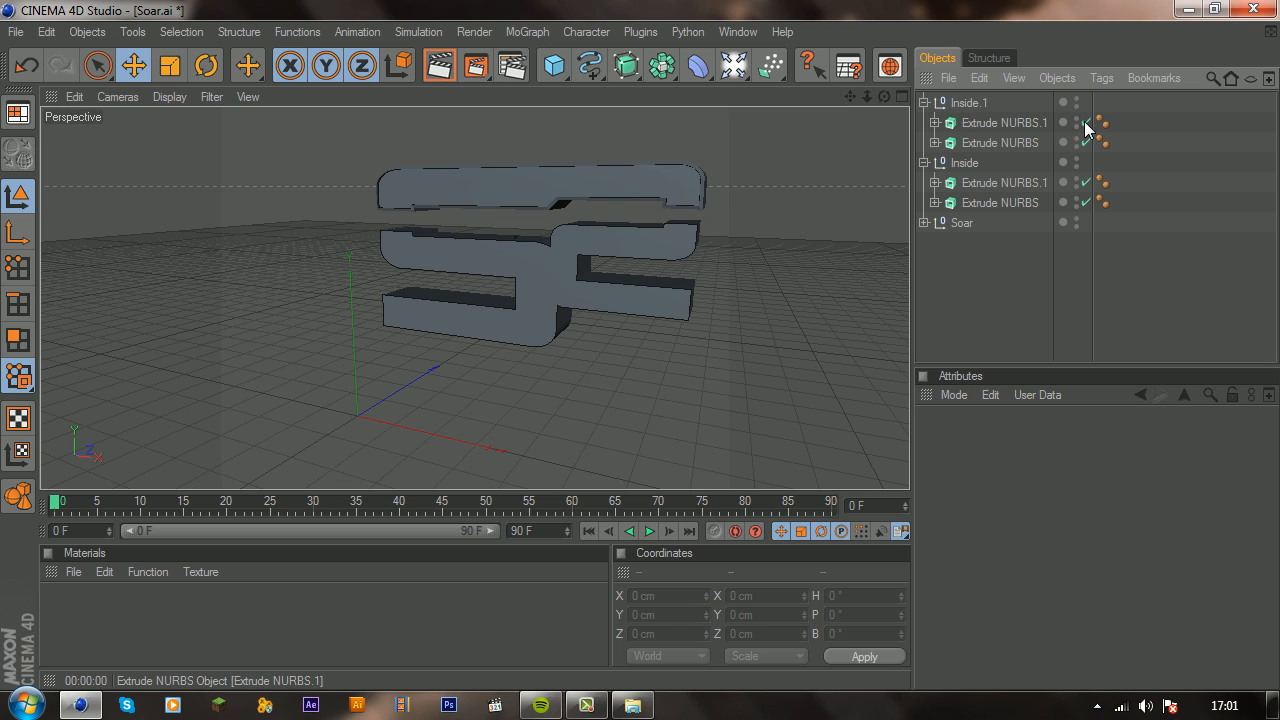
Step: Rename the Inside.1 group as Outside and collapse the Outside and Inside groups
double_click(966, 103)
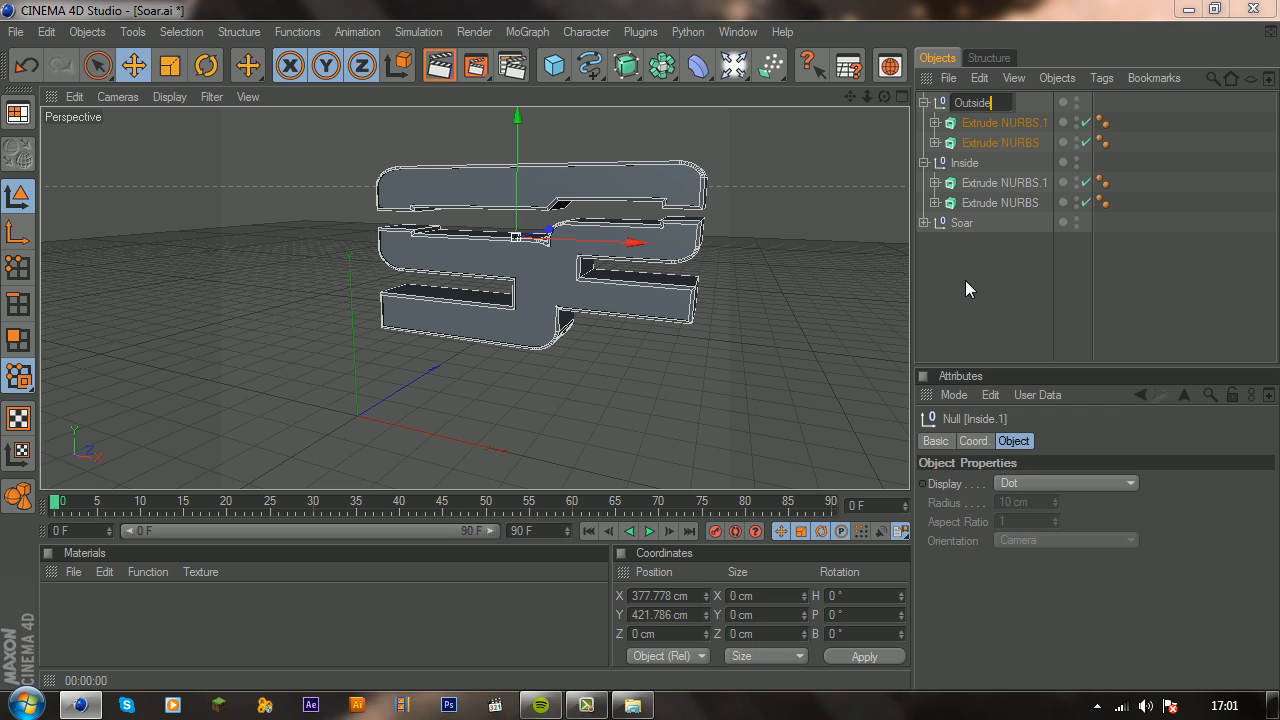
key(Return)
click(925, 104)
click(926, 124)
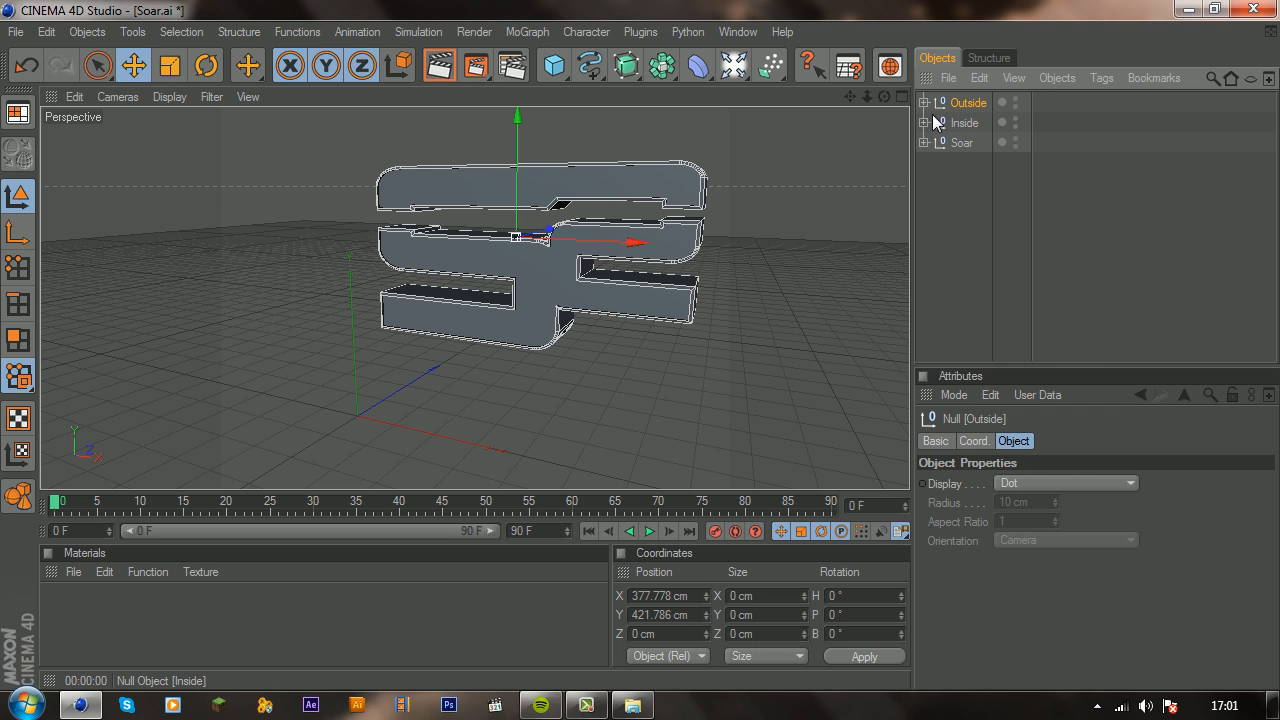
Step: Create a new material and set its color to pure white, RGB 255, 255, 255
double_click(79, 604)
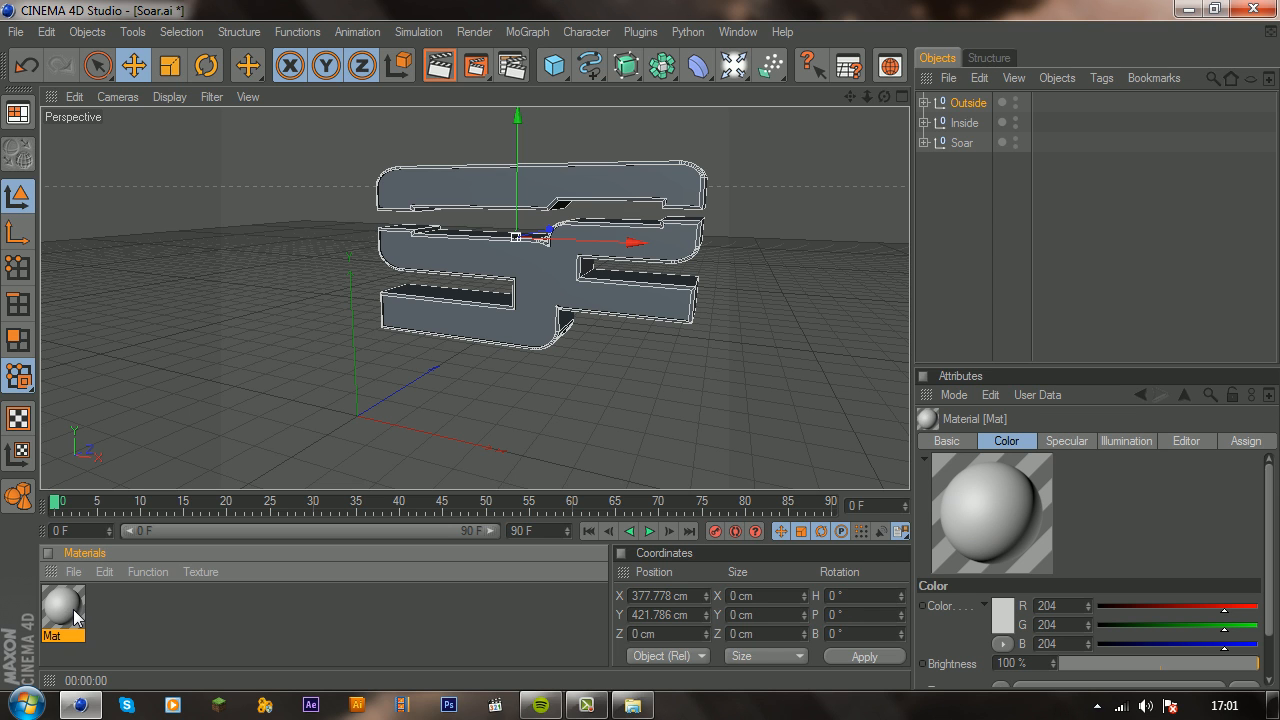
double_click(64, 605)
click(519, 212)
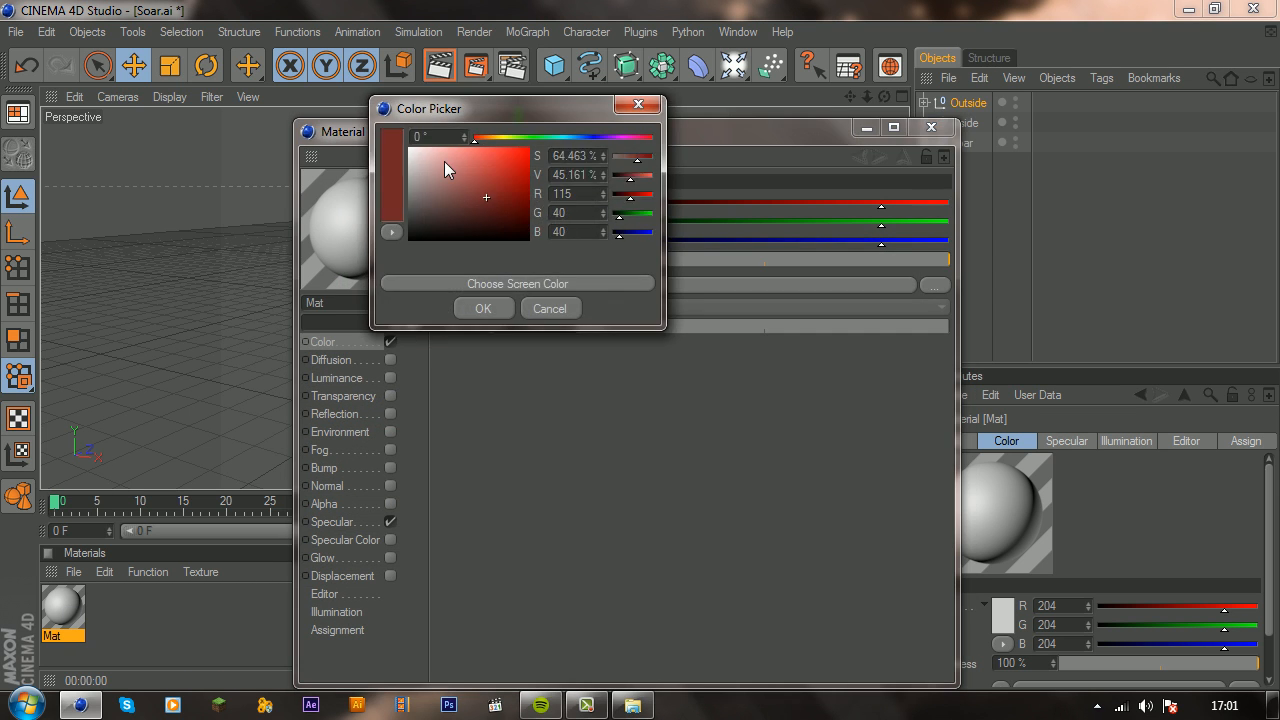
click(481, 309)
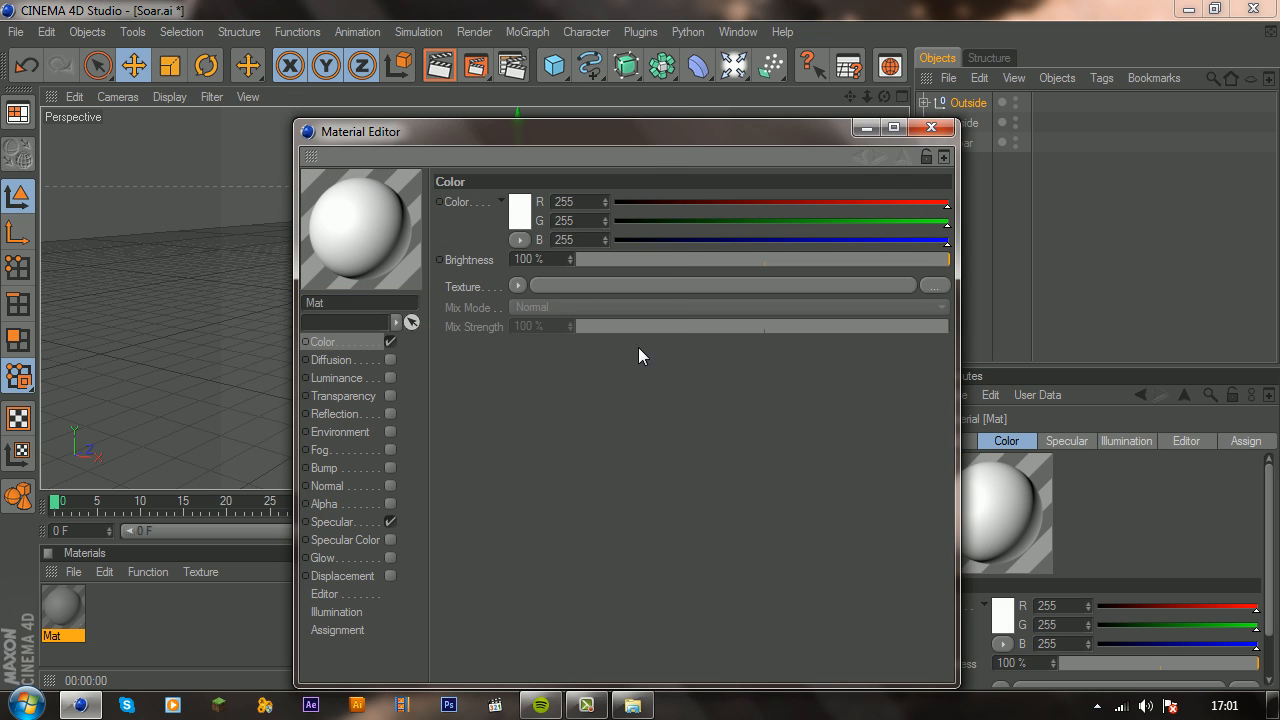
click(931, 128)
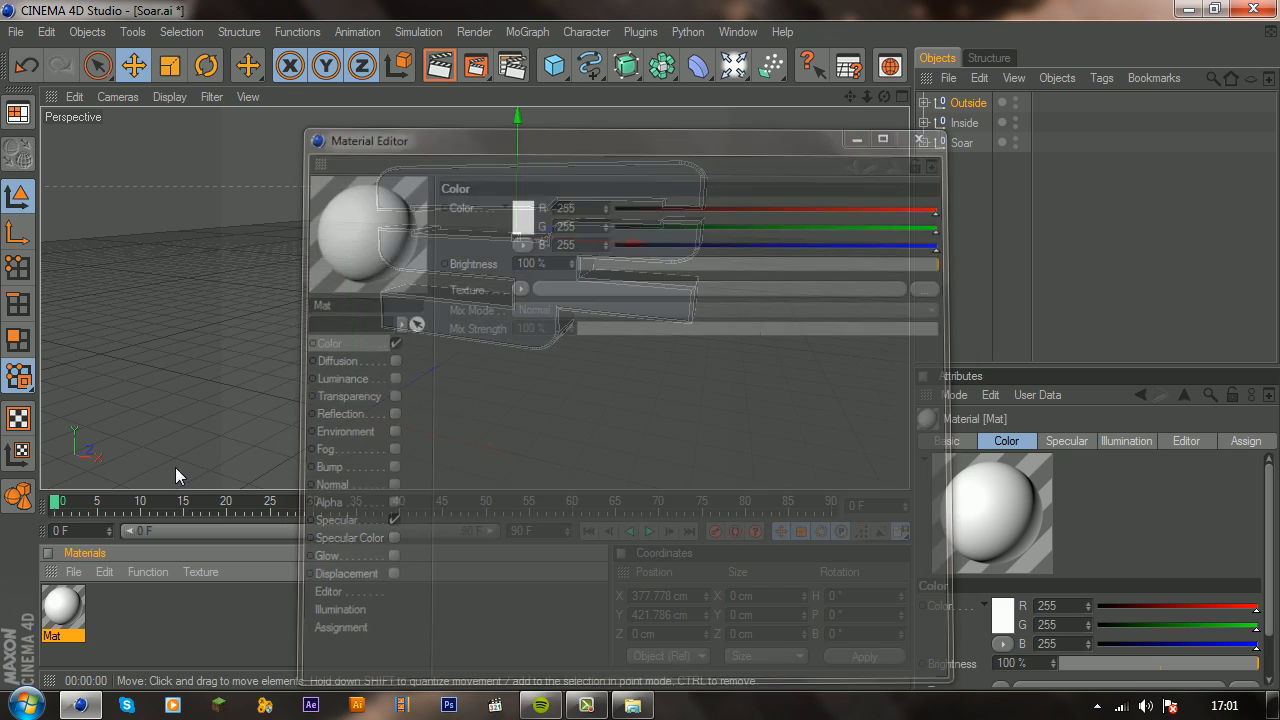
Step: Create a second material and set its color to cyan, RGB 0, 246, 255
double_click(112, 612)
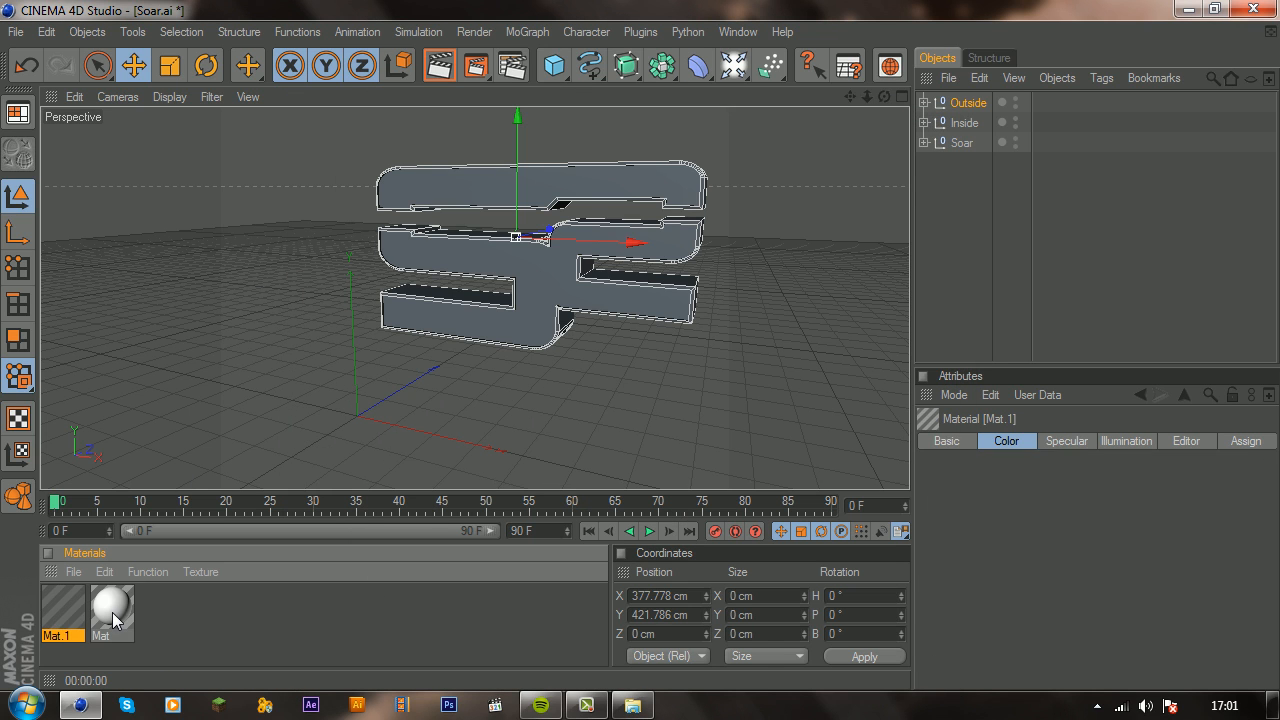
double_click(58, 607)
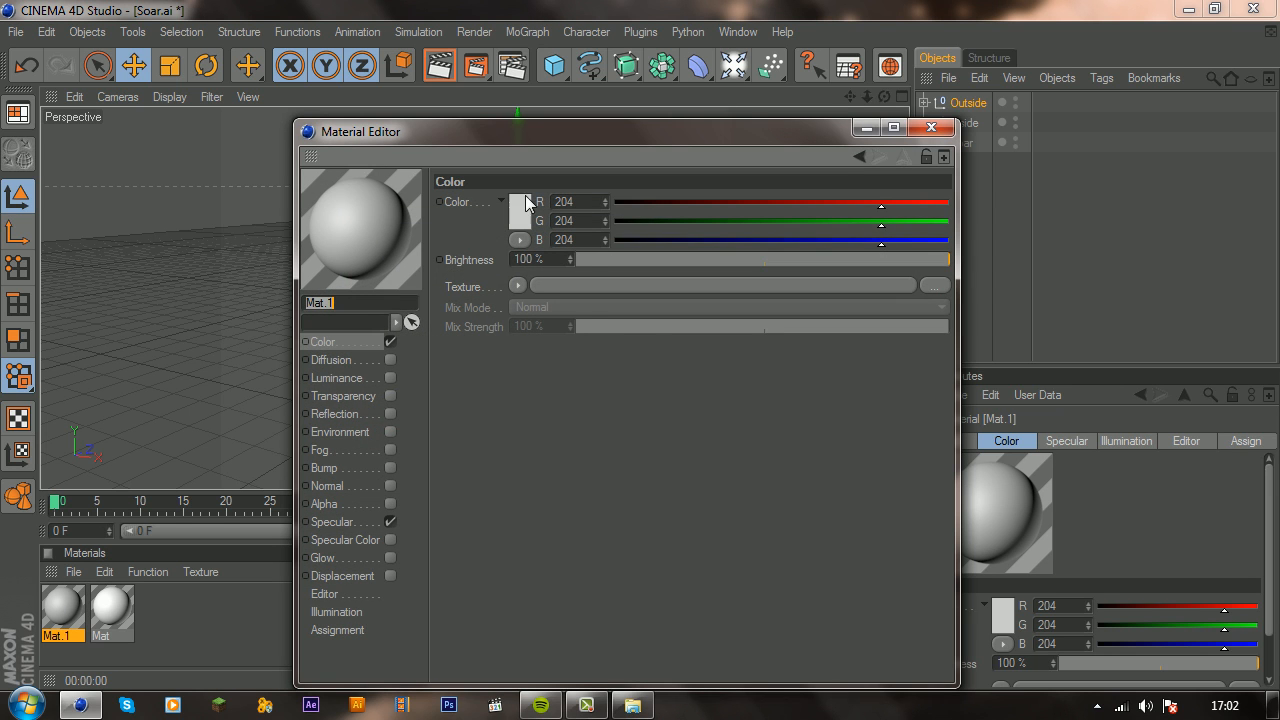
click(528, 207)
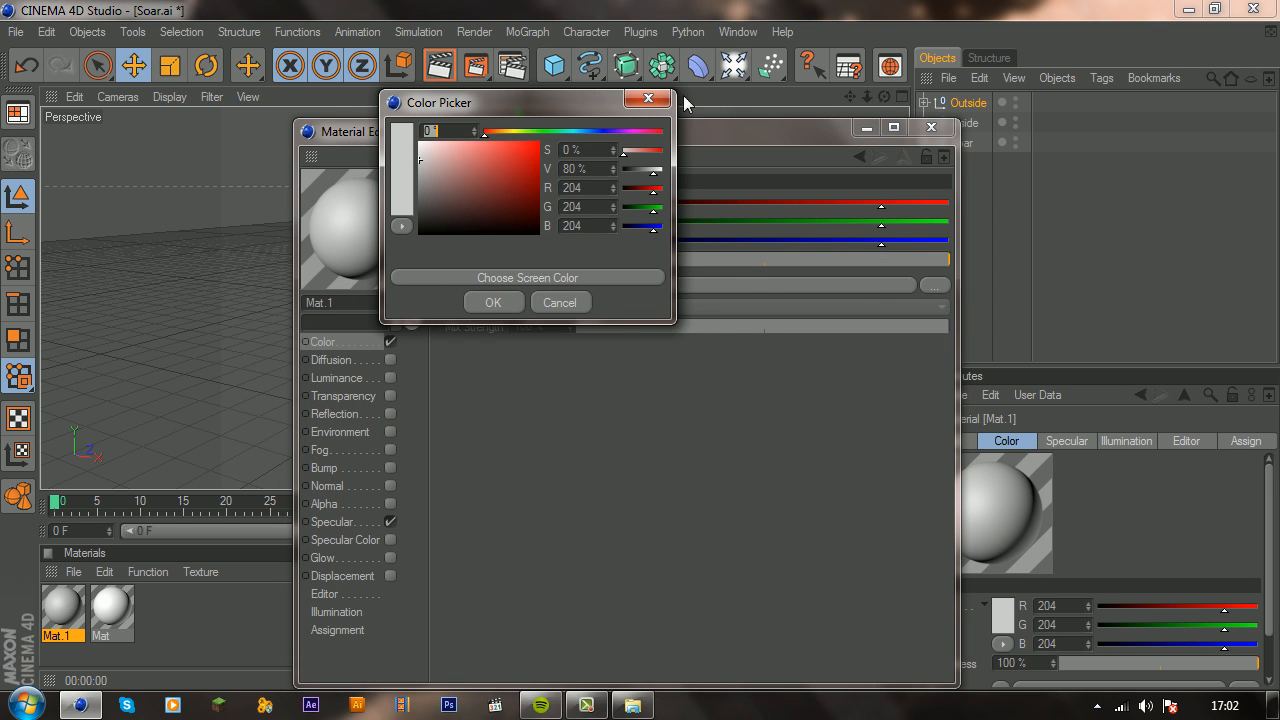
click(645, 98)
click(521, 209)
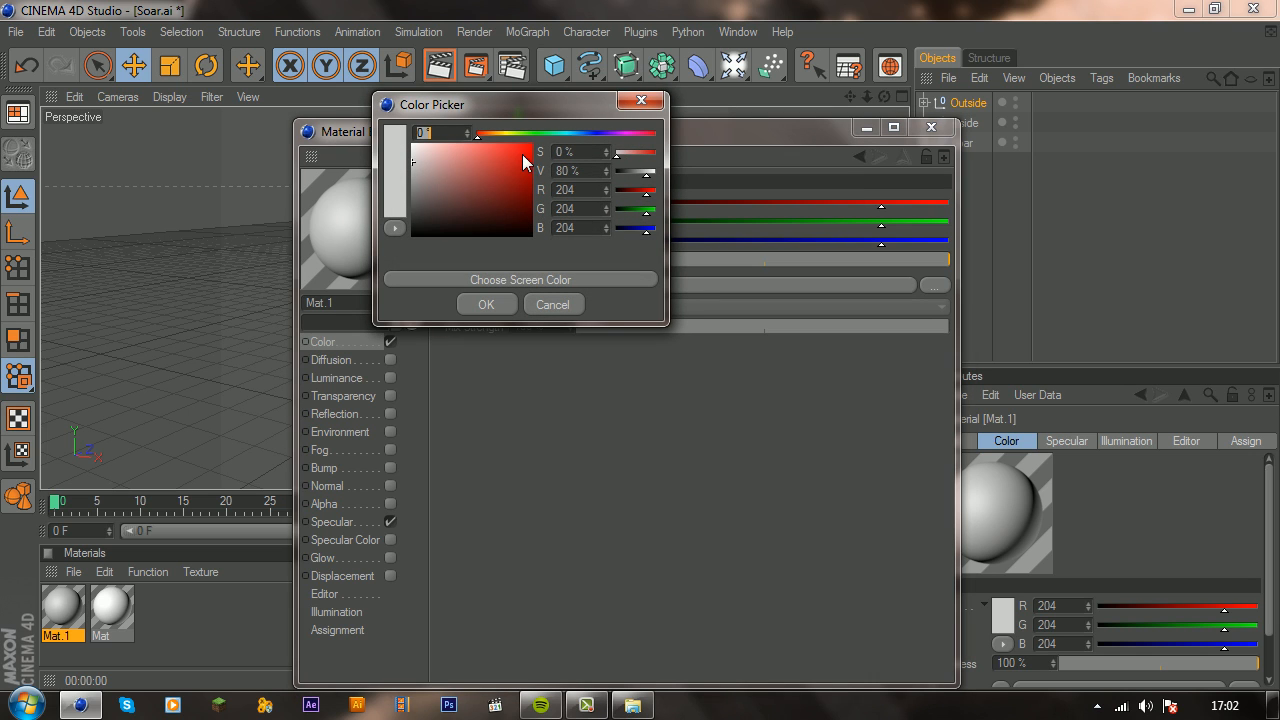
drag(504, 134, 568, 138)
click(490, 304)
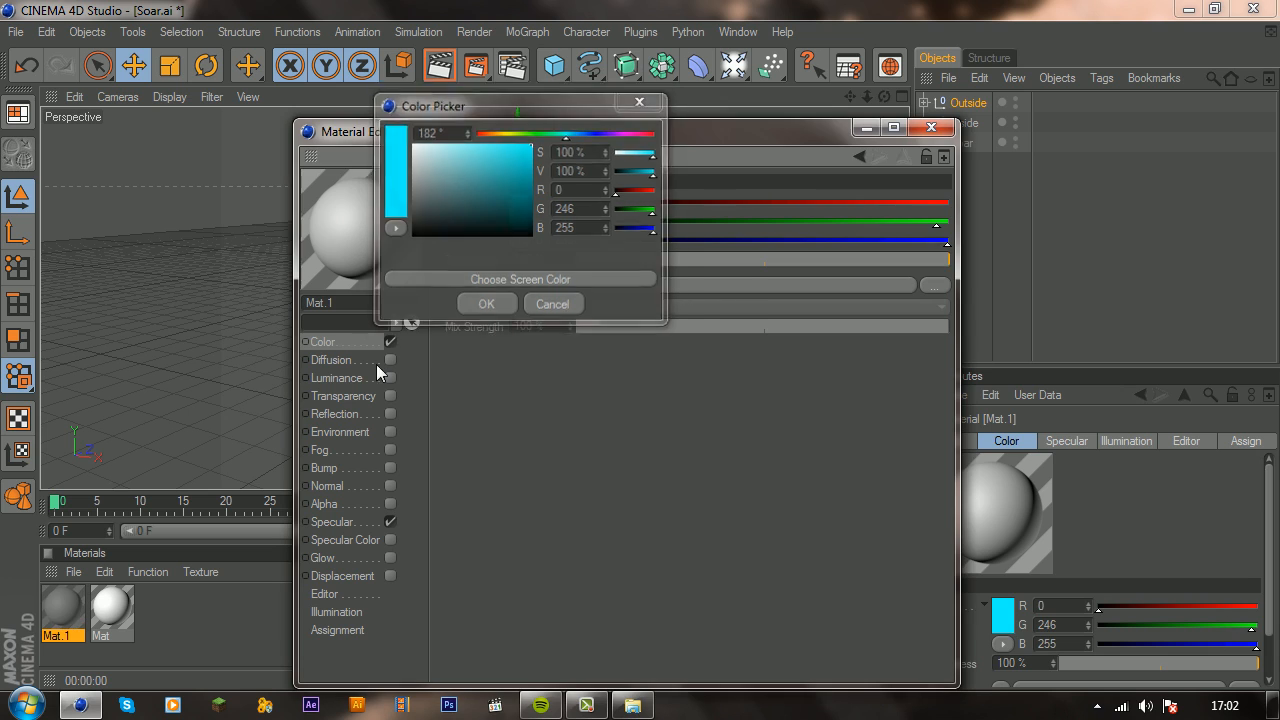
Step: Enable Glow on the cyan material with inner strength and outer strength both at 50 %
click(389, 558)
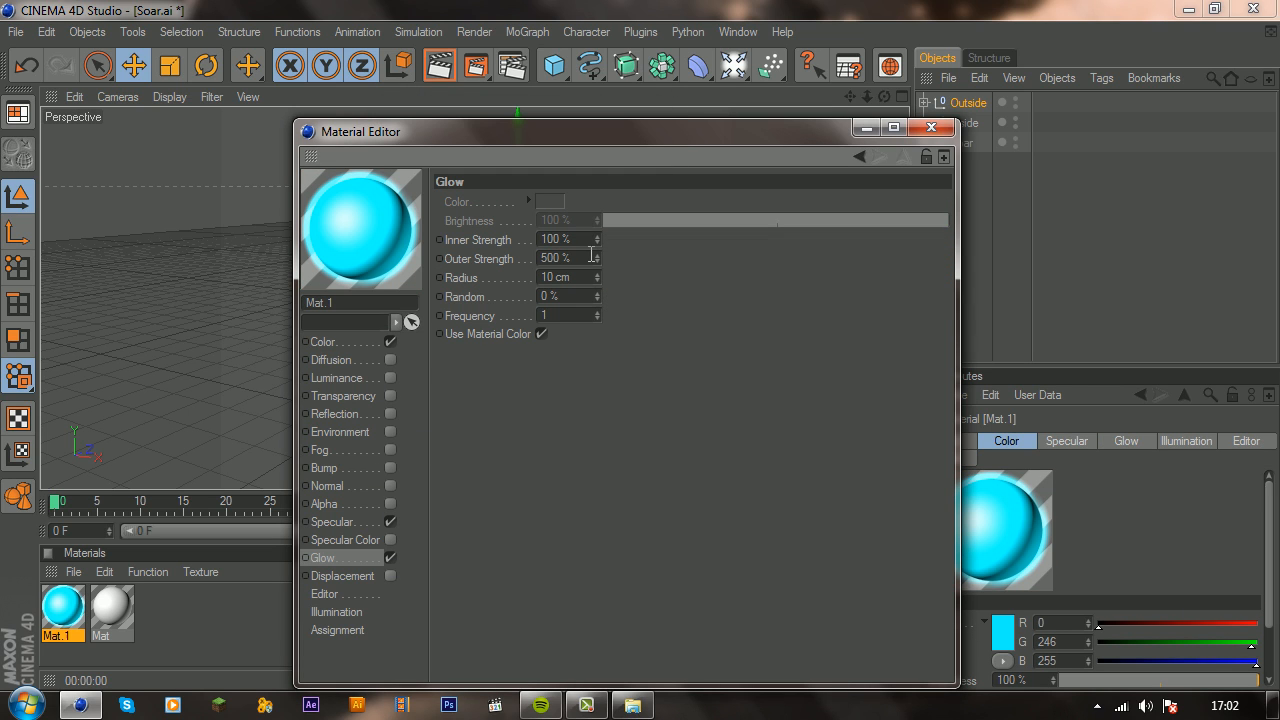
text(50)
key(Return)
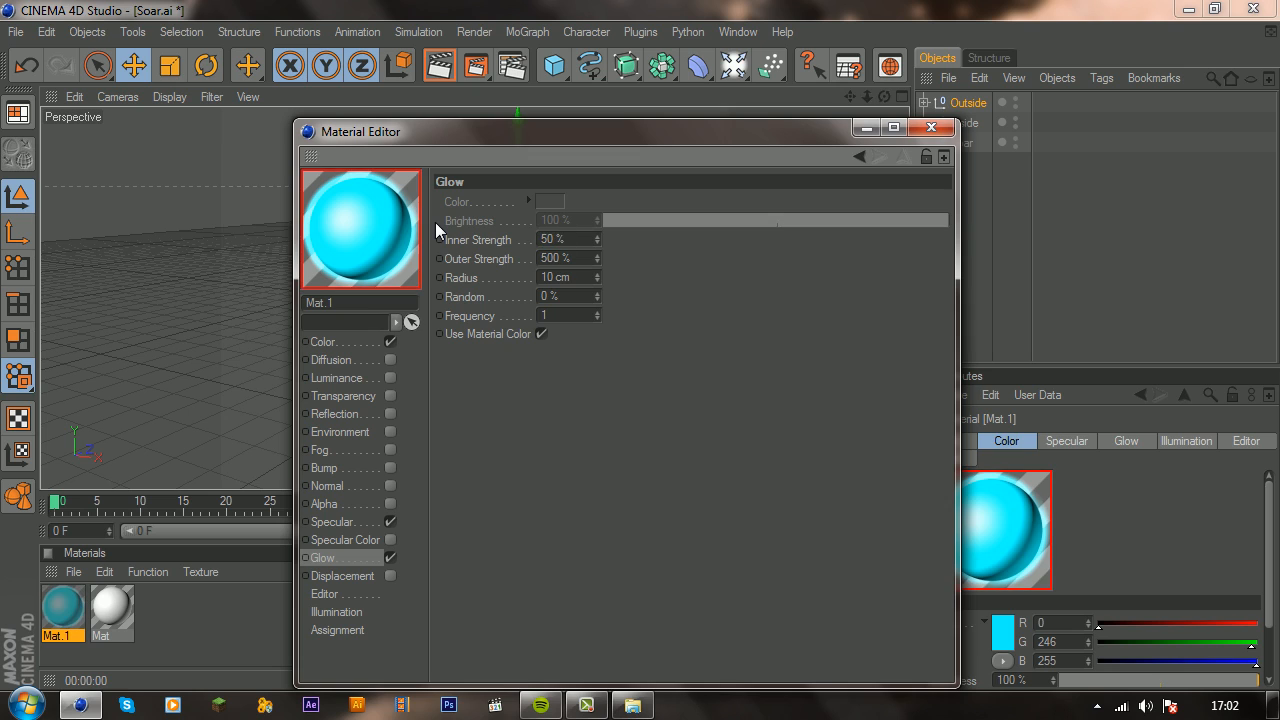
text(50)
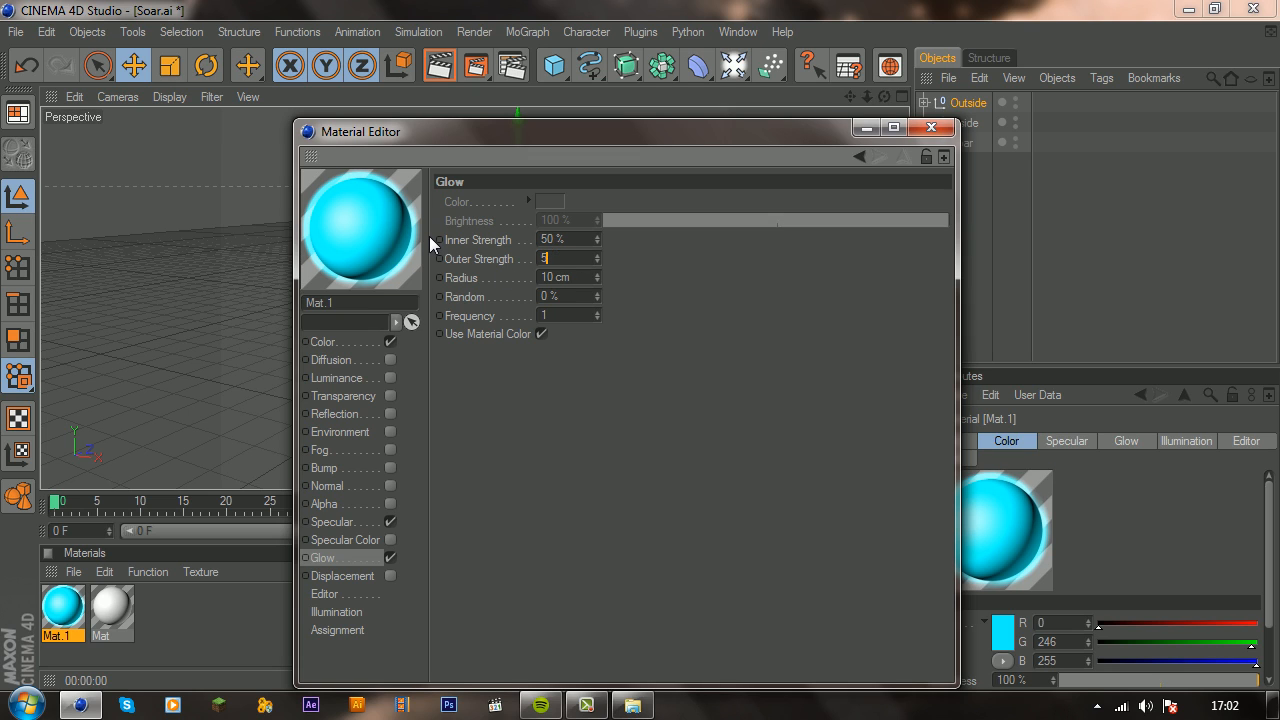
key(Return)
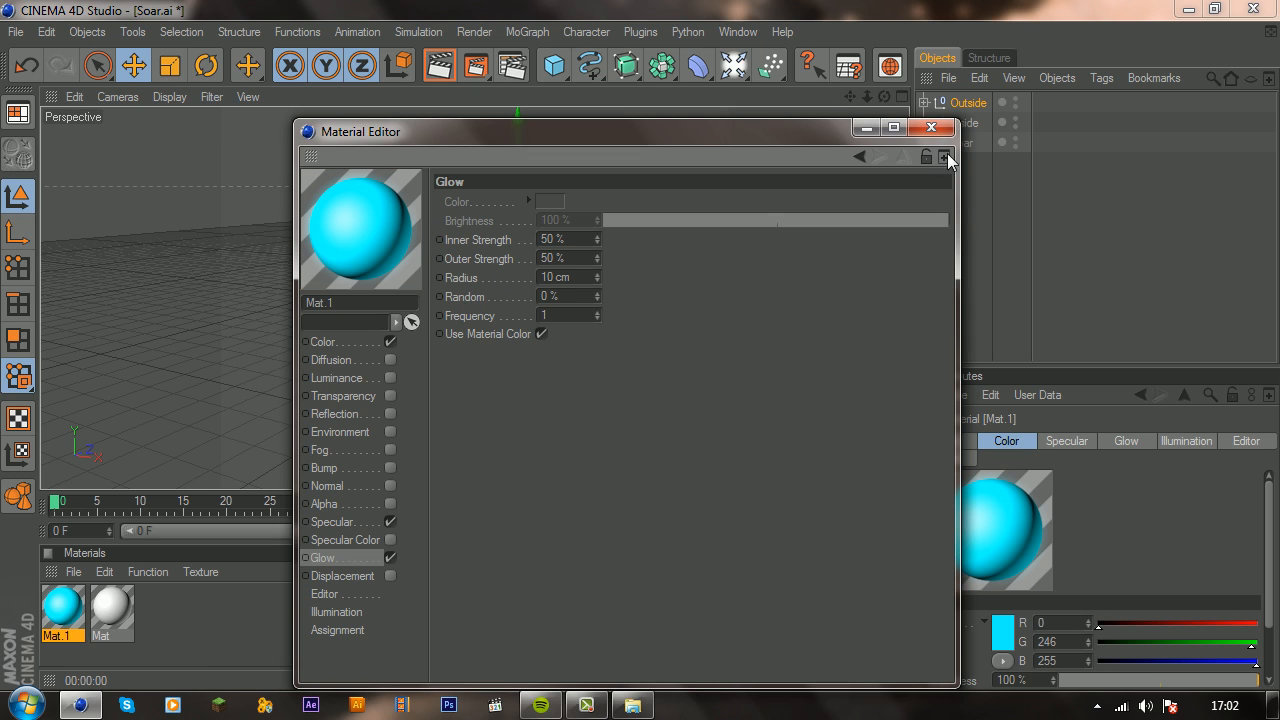
click(931, 128)
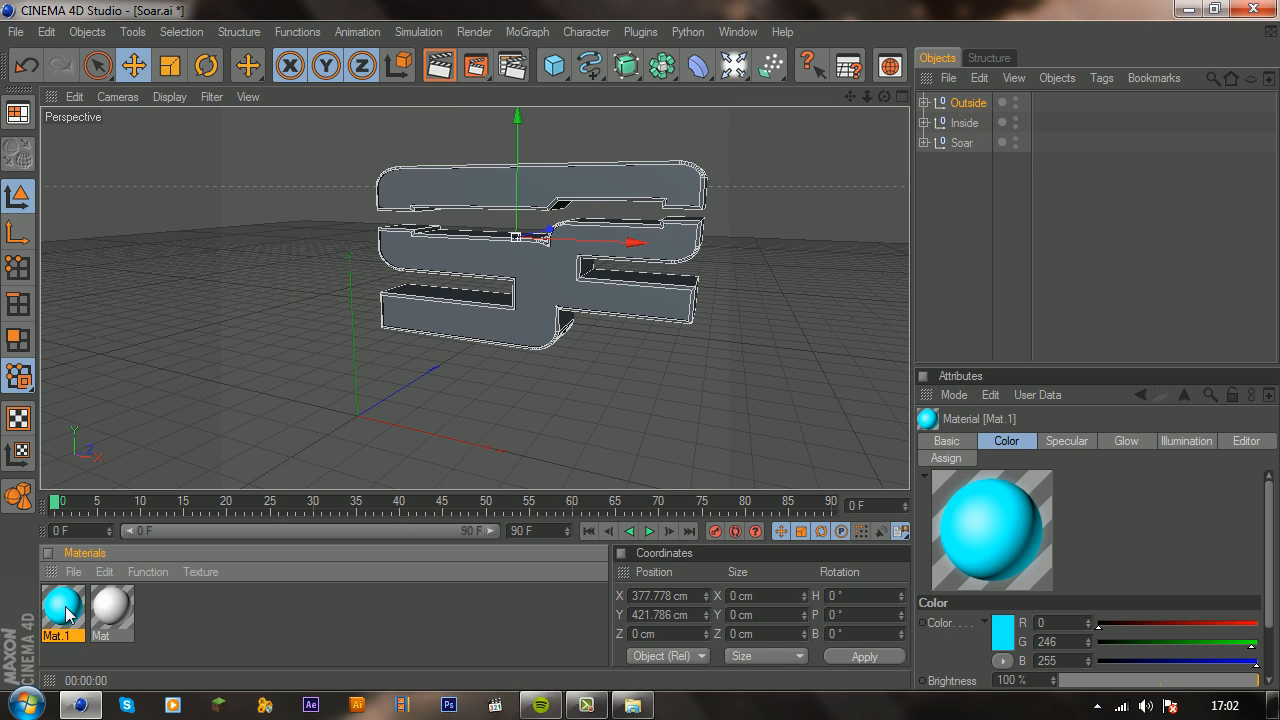
Step: Change the cyan material's preview to Object (Soft Shadow)
double_click(64, 608)
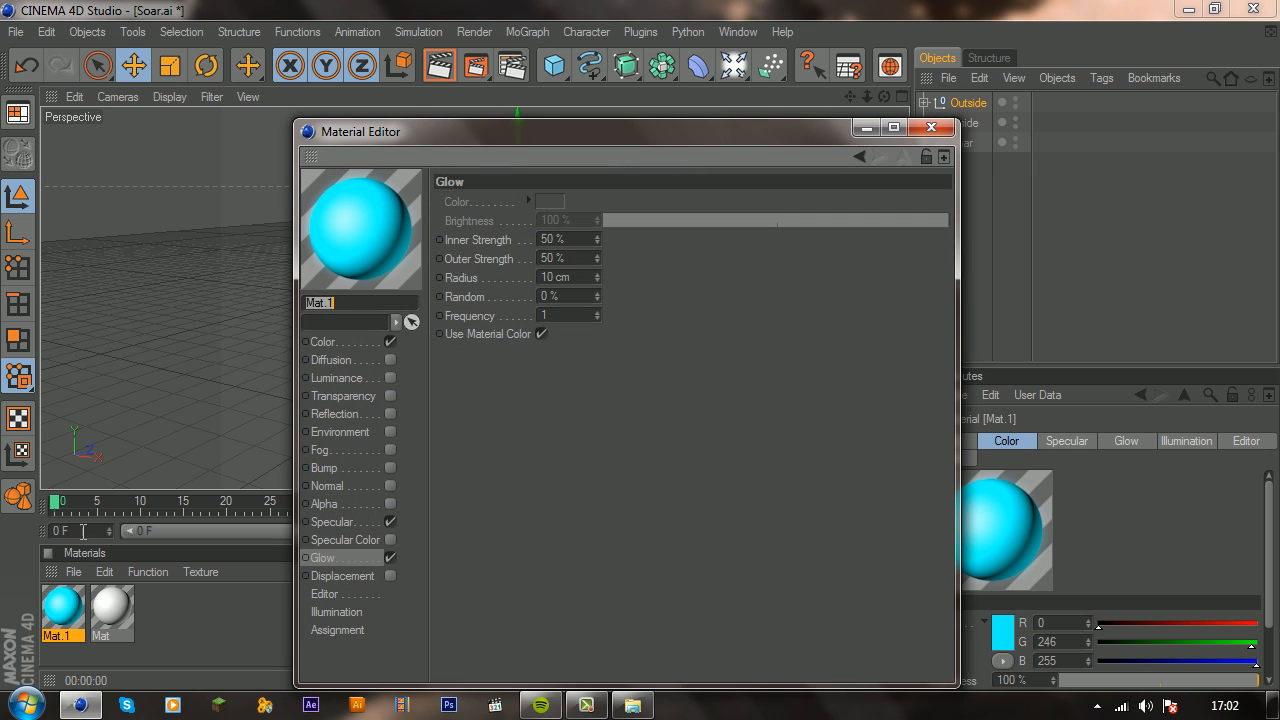
right_click(373, 220)
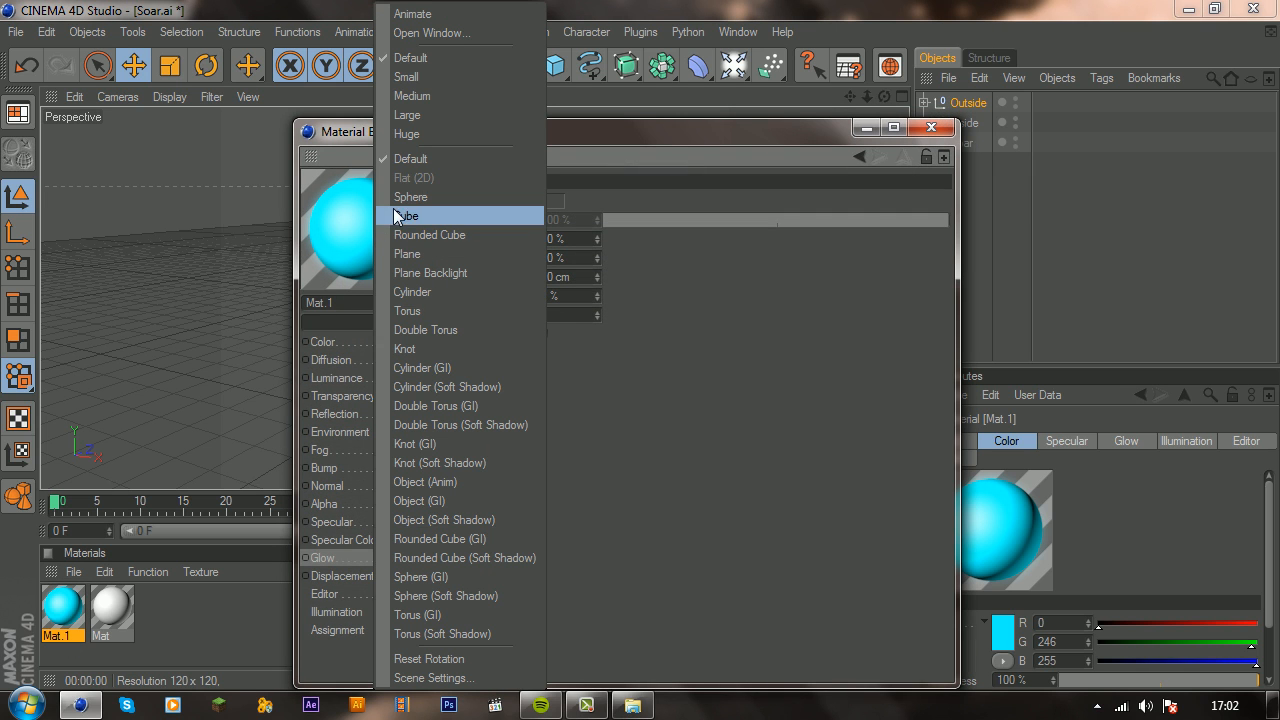
click(450, 521)
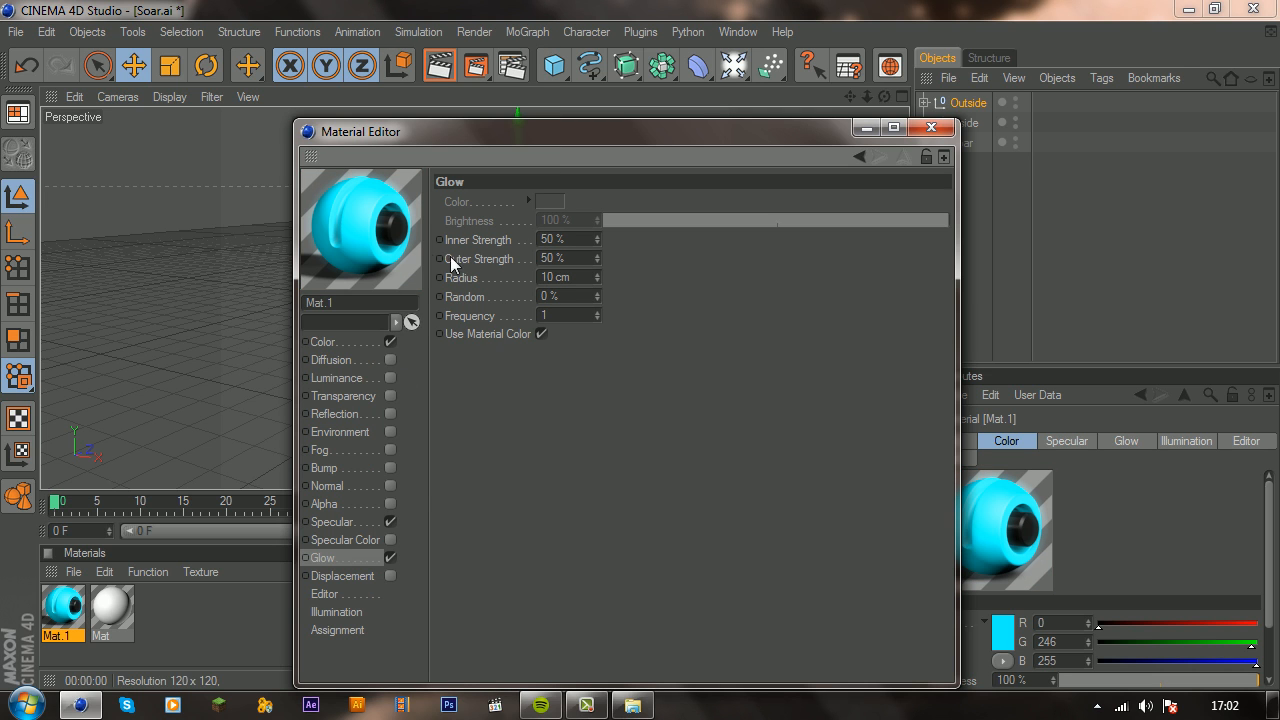
click(948, 130)
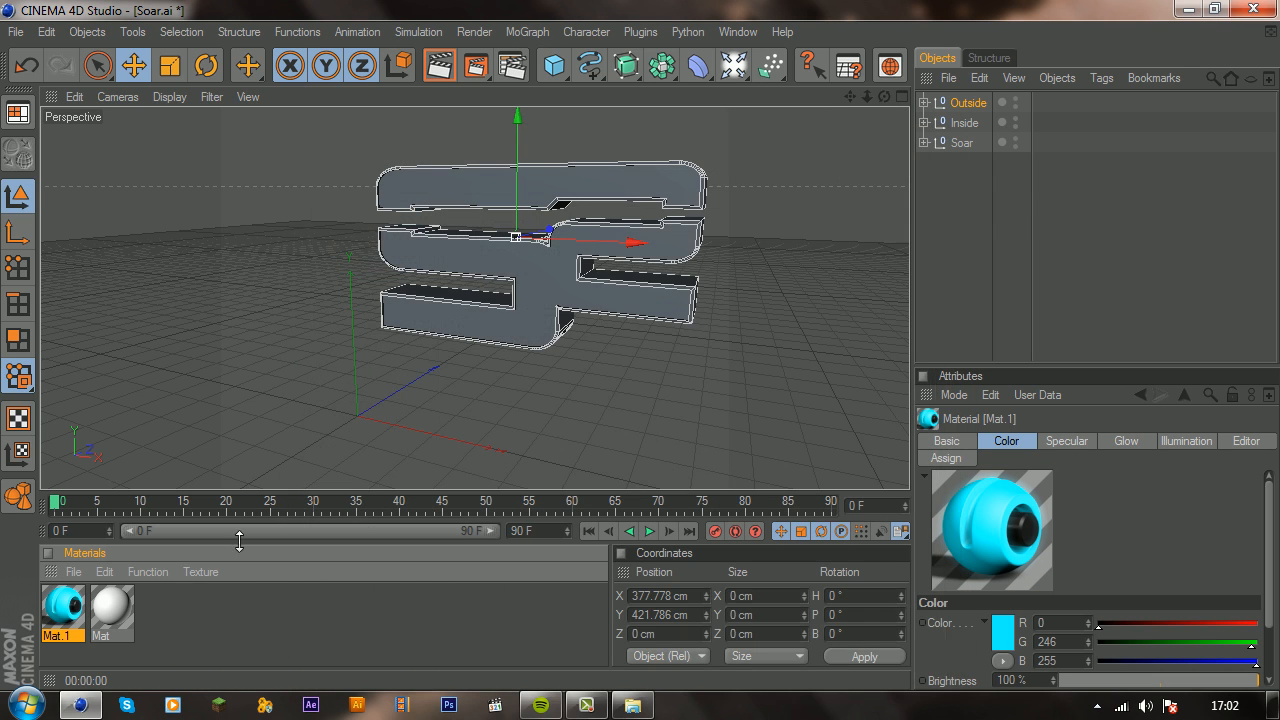
Step: Change the white material's preview to Object (Soft Shadow)
double_click(112, 610)
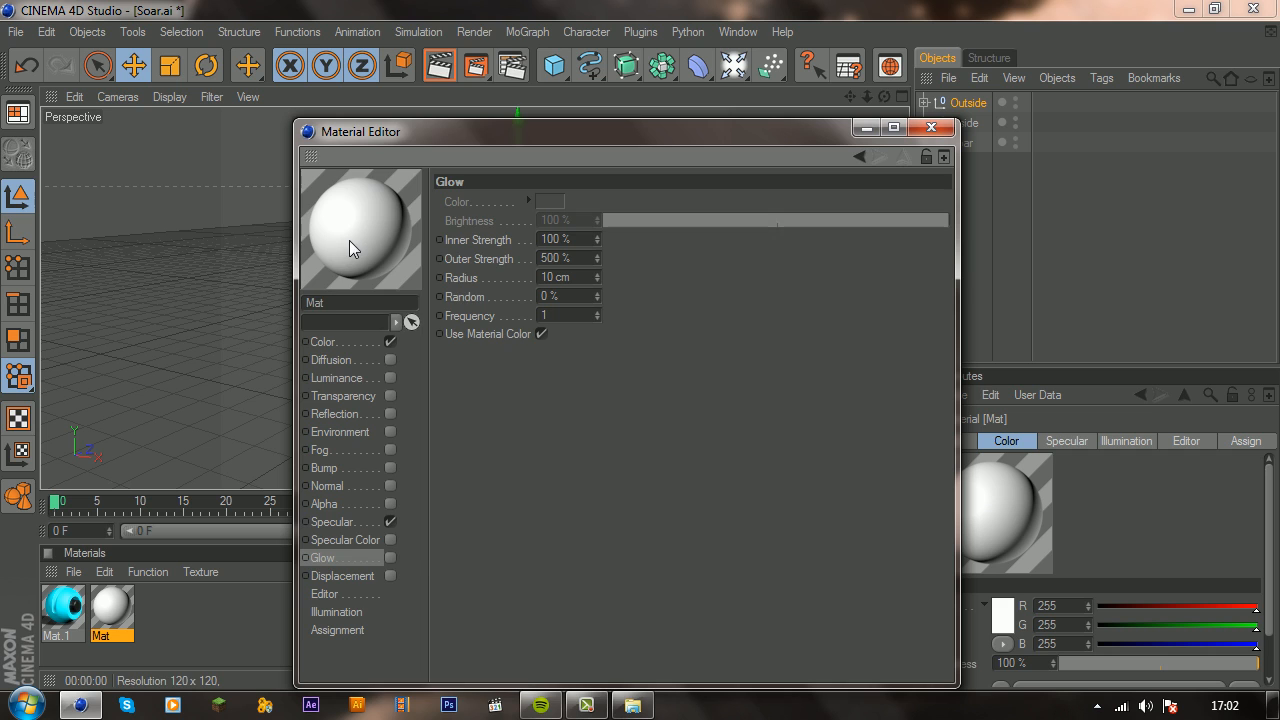
right_click(349, 240)
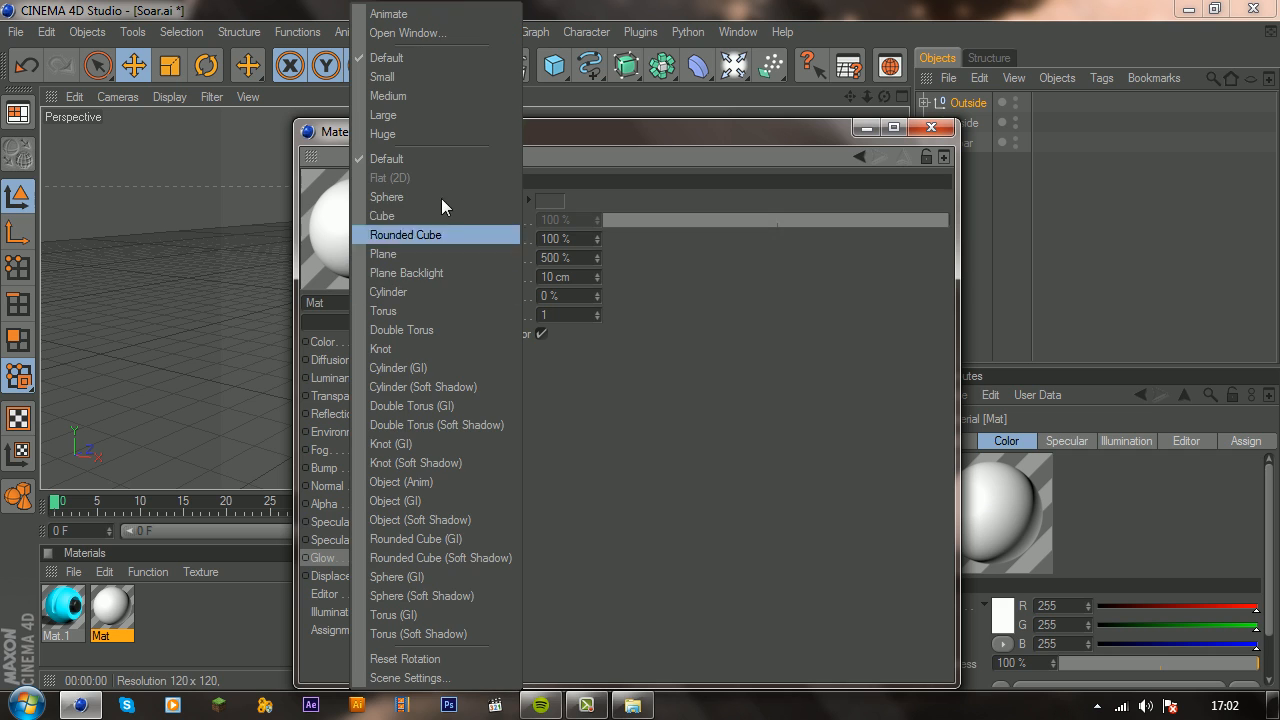
click(412, 519)
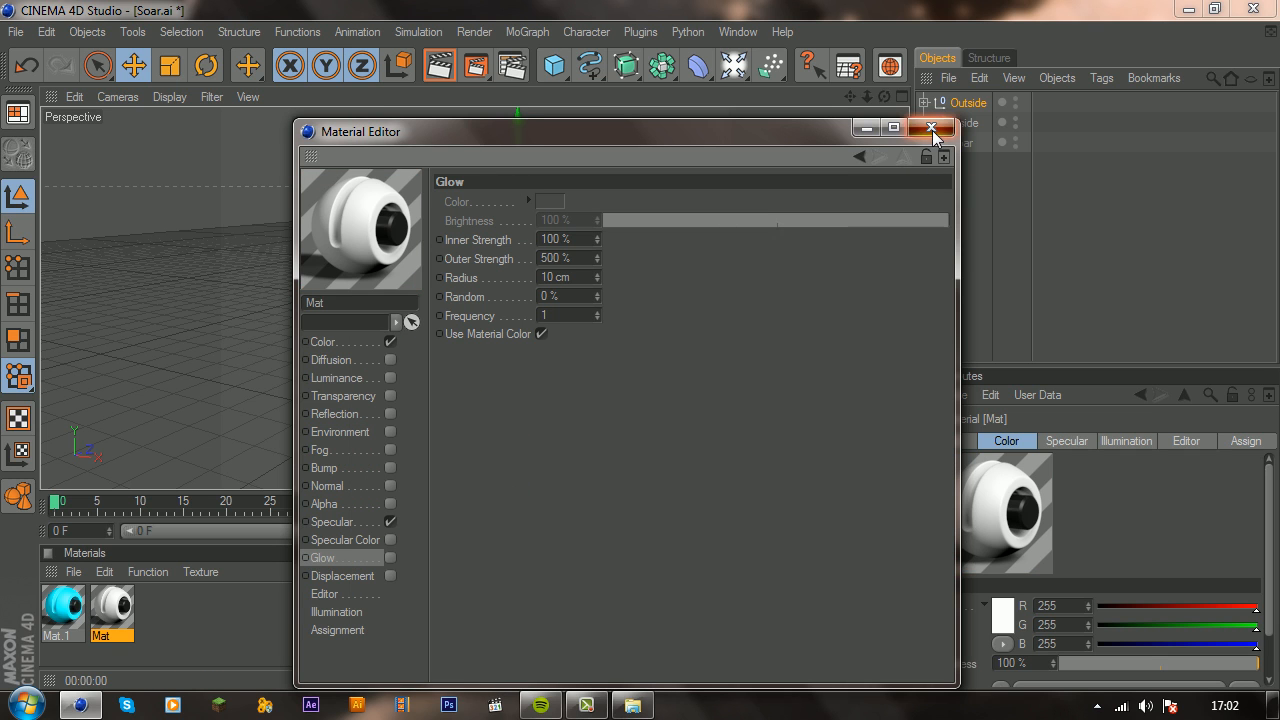
click(931, 128)
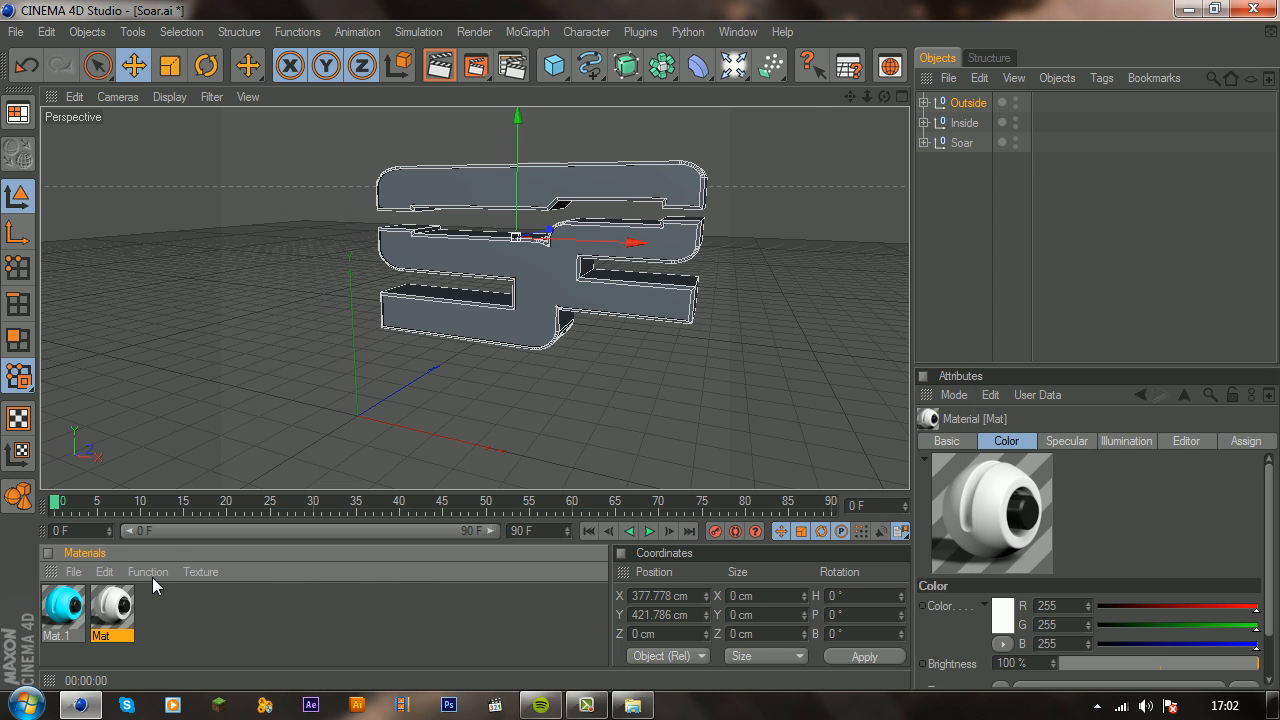
Step: Apply the white material to the Inside group and render the active view
click(924, 103)
click(1000, 122)
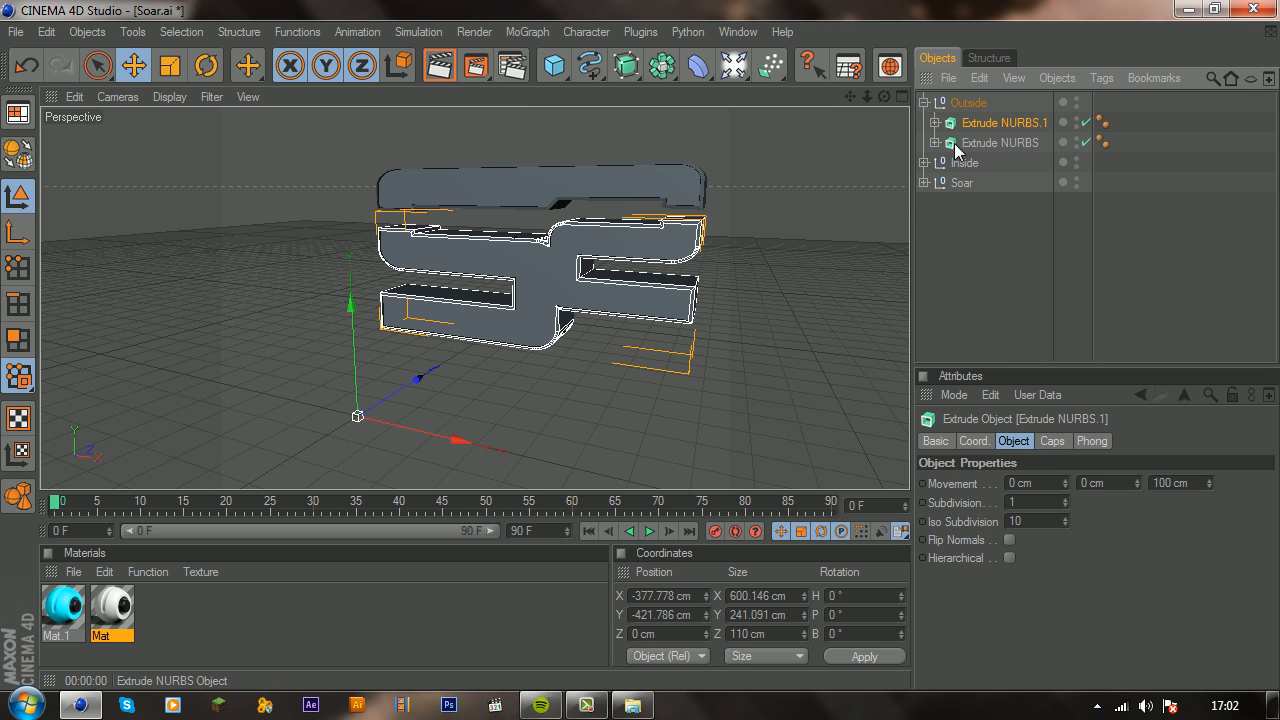
click(924, 163)
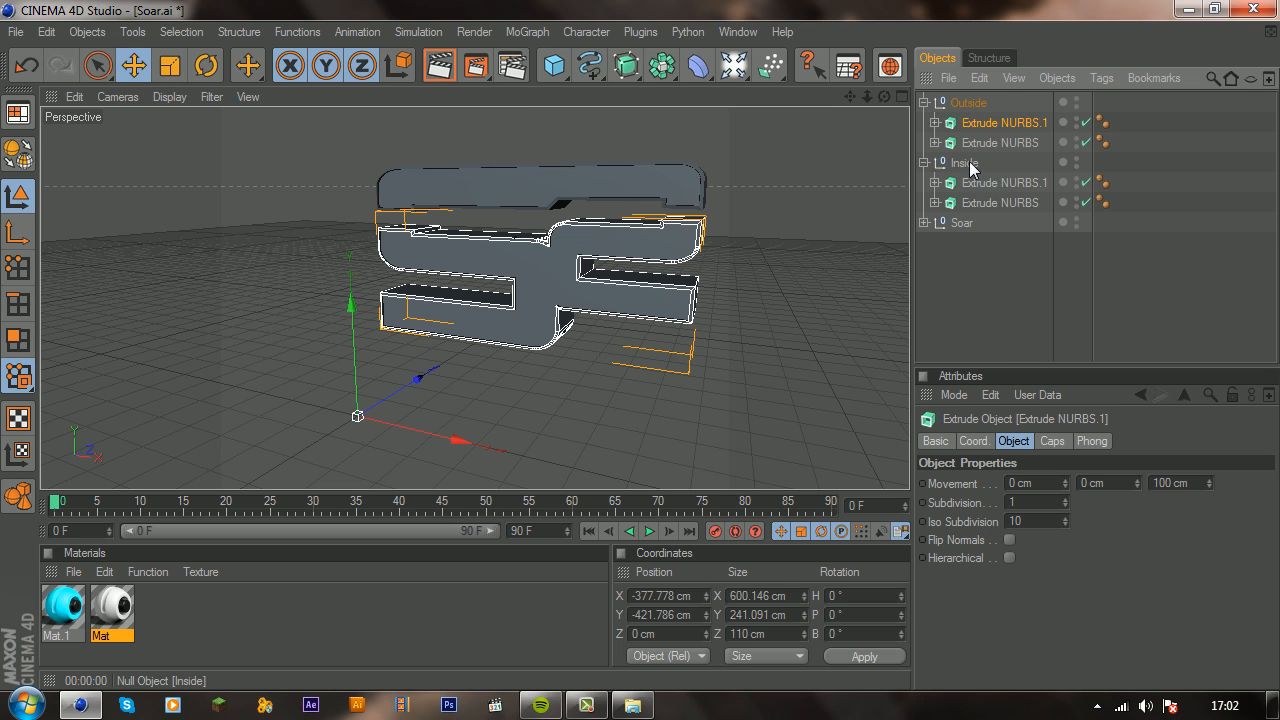
click(966, 163)
click(112, 608)
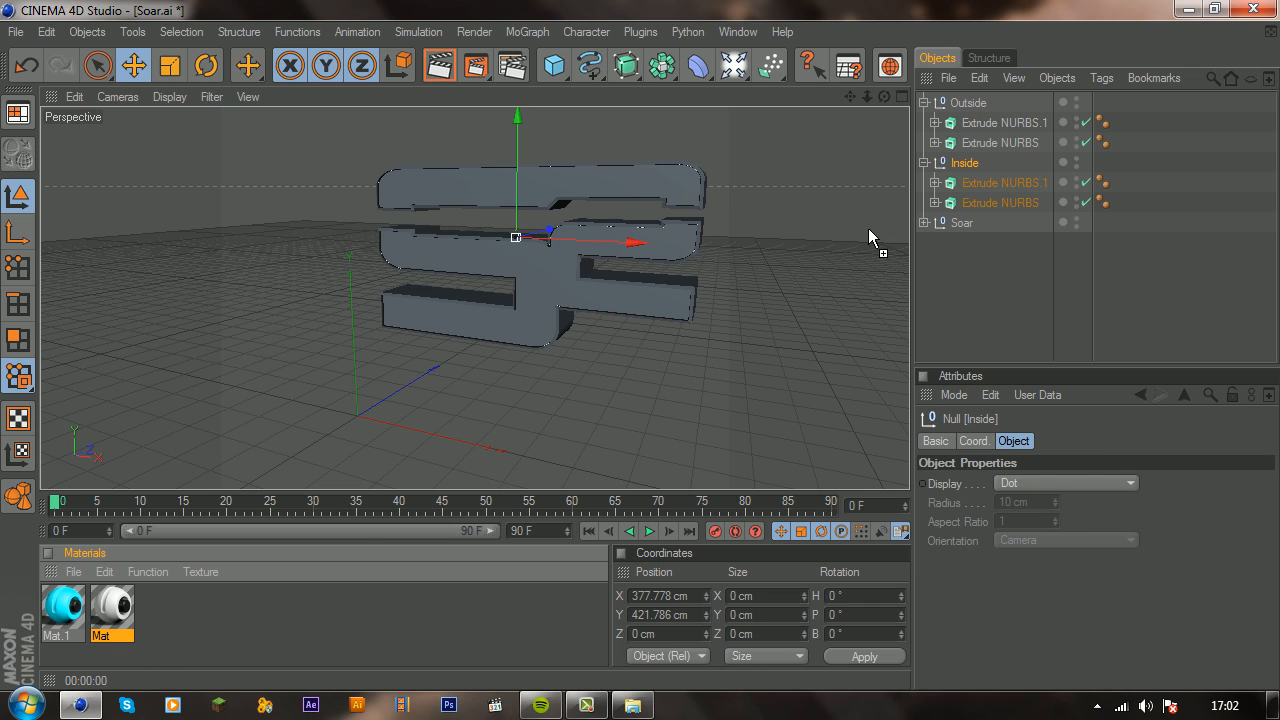
drag(869, 231, 975, 162)
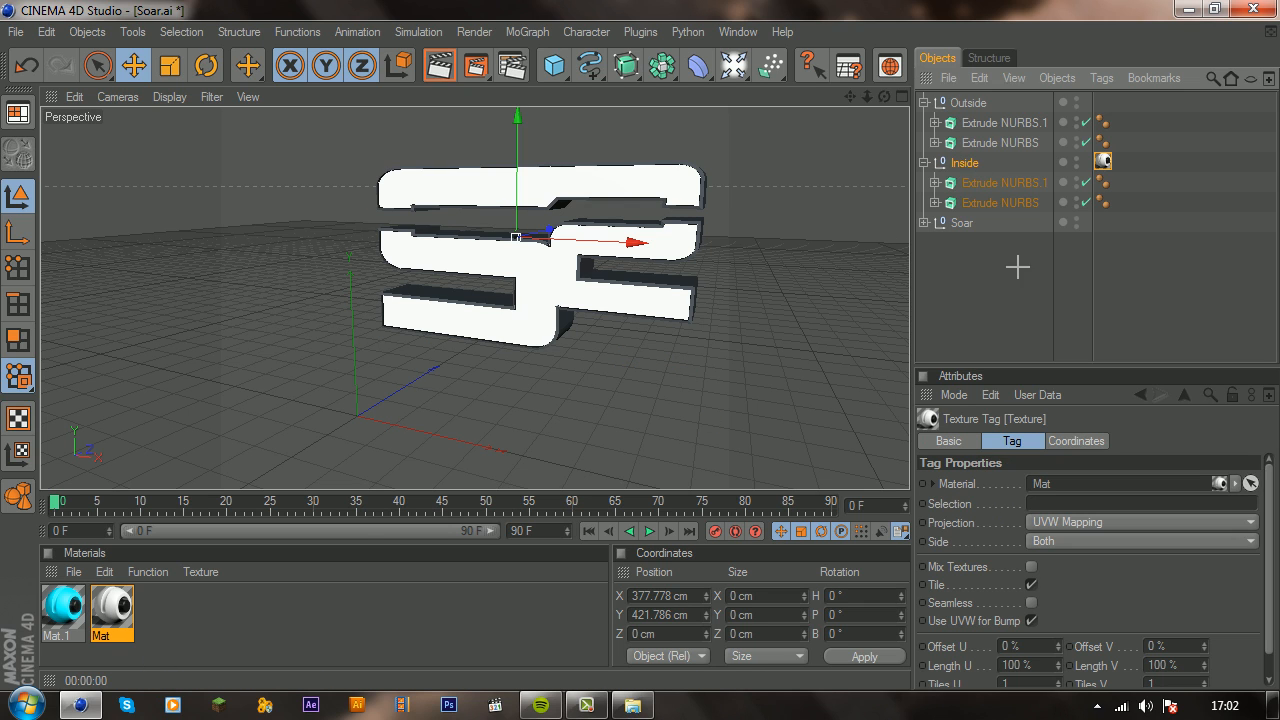
click(492, 125)
click(437, 67)
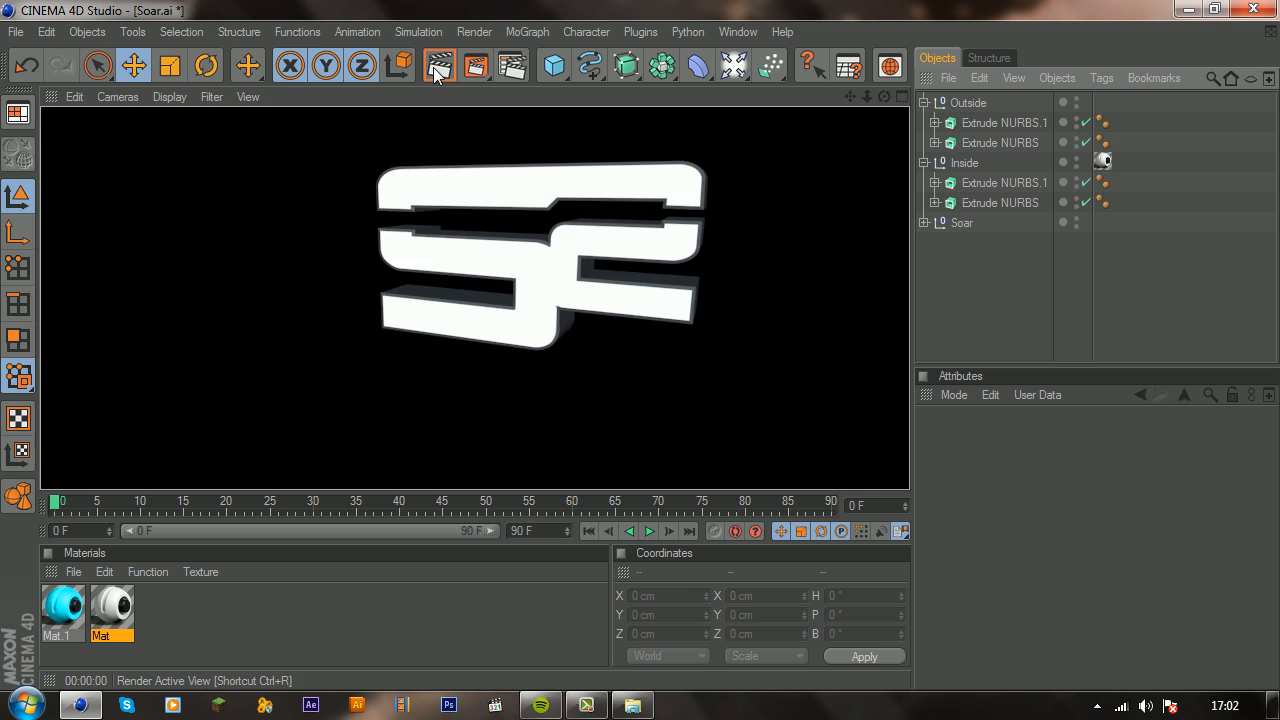
click(155, 380)
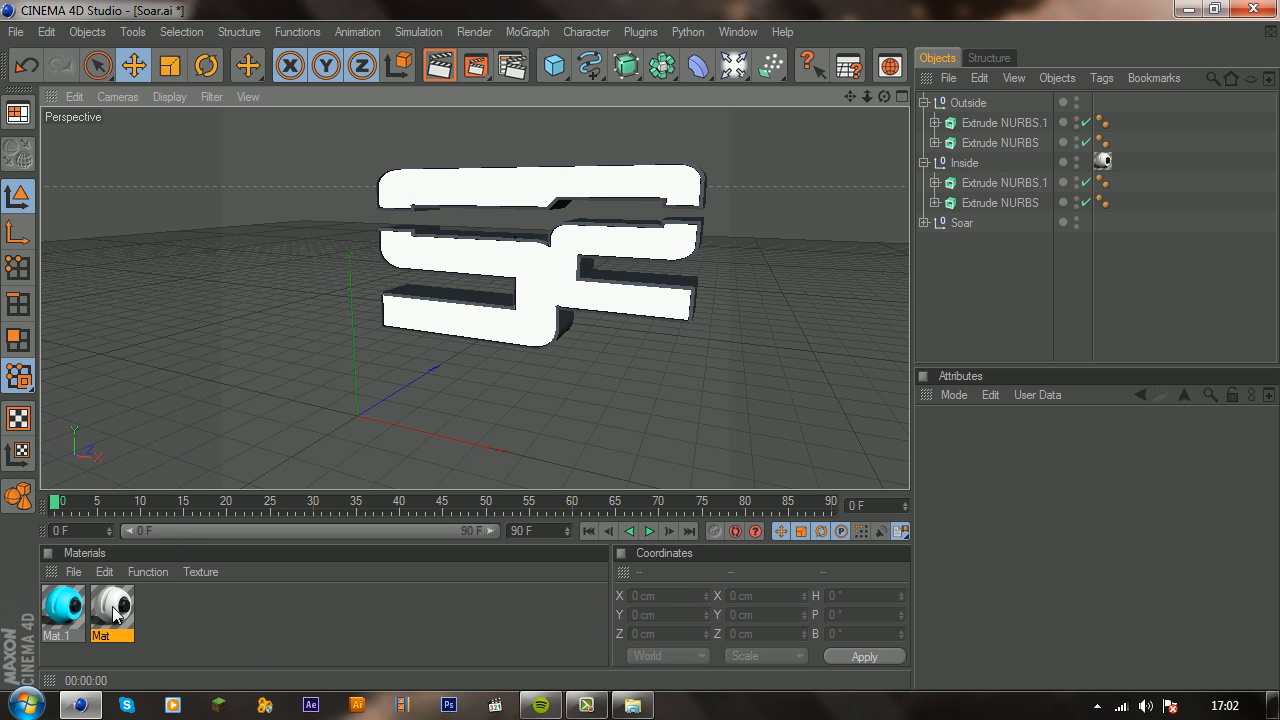
Step: Apply the white material to the Outside group and render the active view
drag(113, 614, 975, 98)
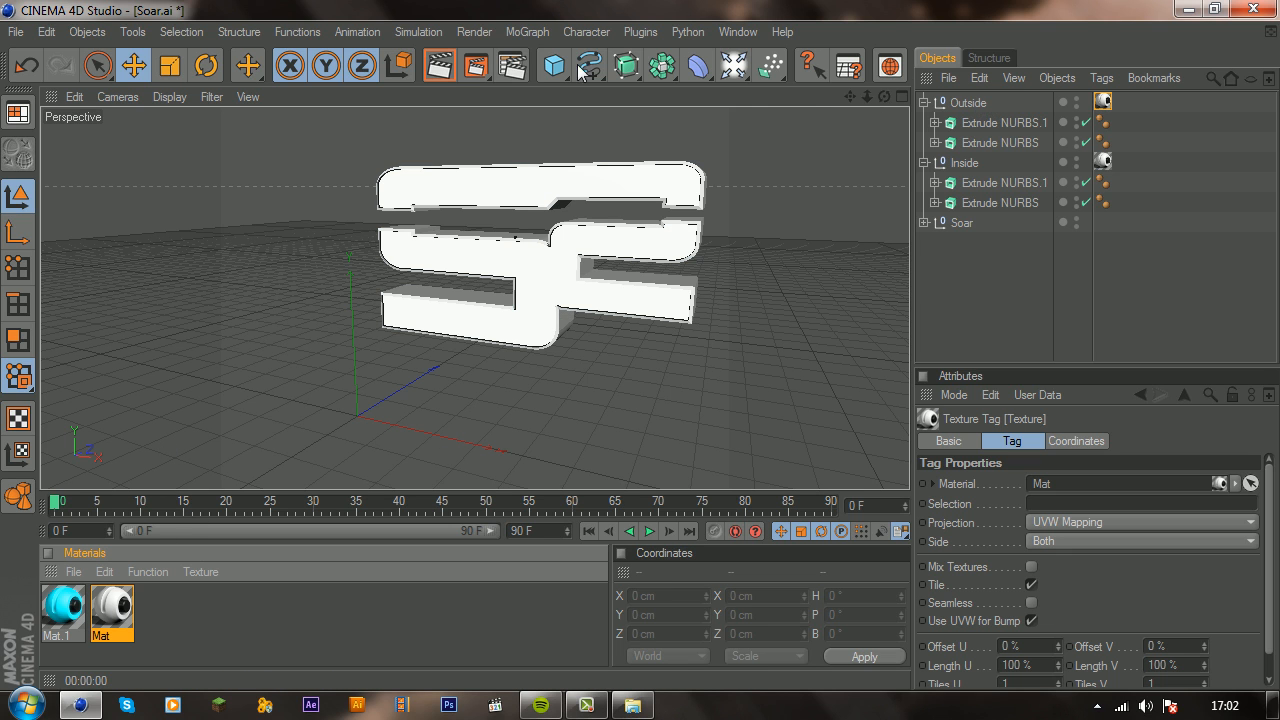
click(437, 67)
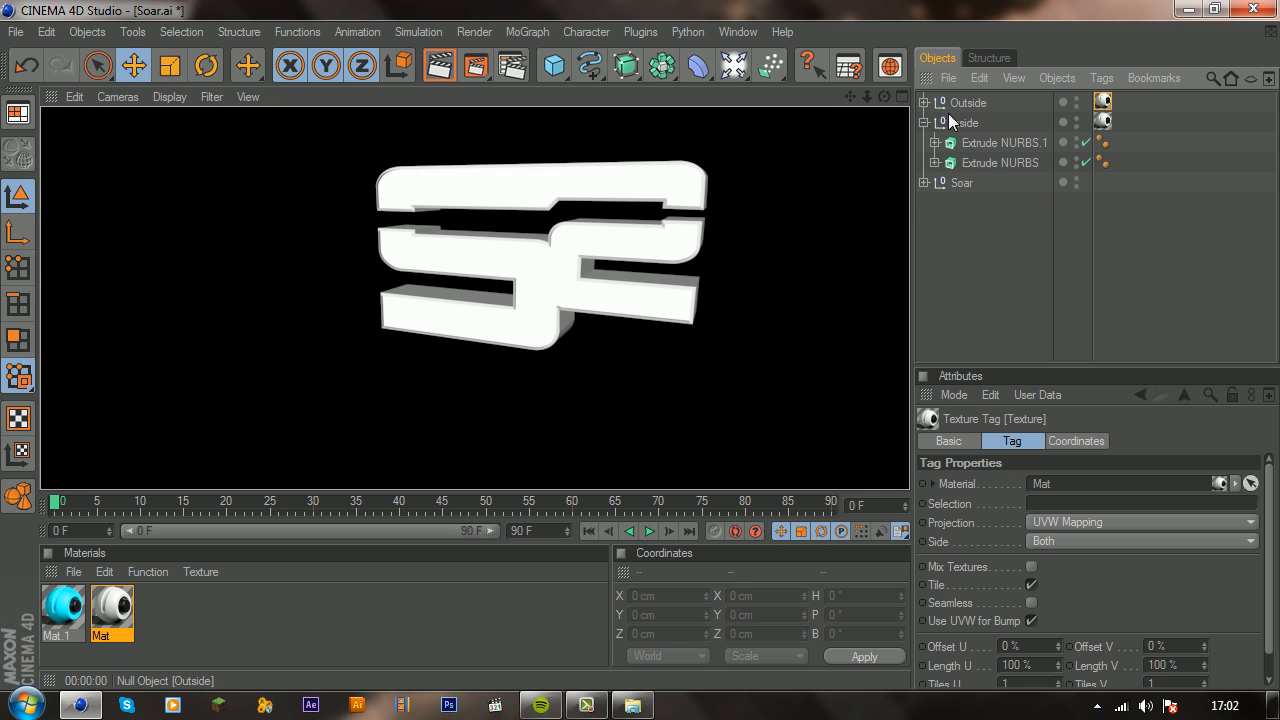
click(924, 122)
click(924, 122)
Step: Rename the Inside group as Thrausi and the Soar group as Spare Paths
double_click(963, 123)
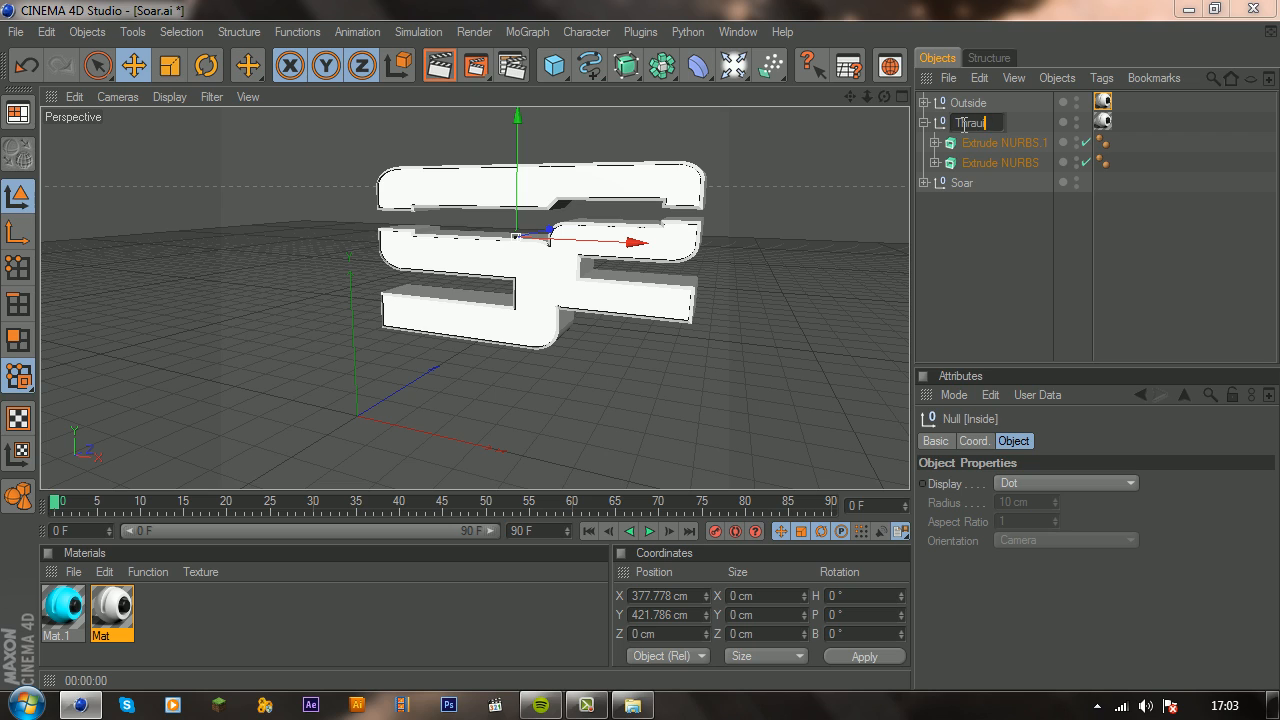
text(Thrausi)
key(Return)
double_click(975, 182)
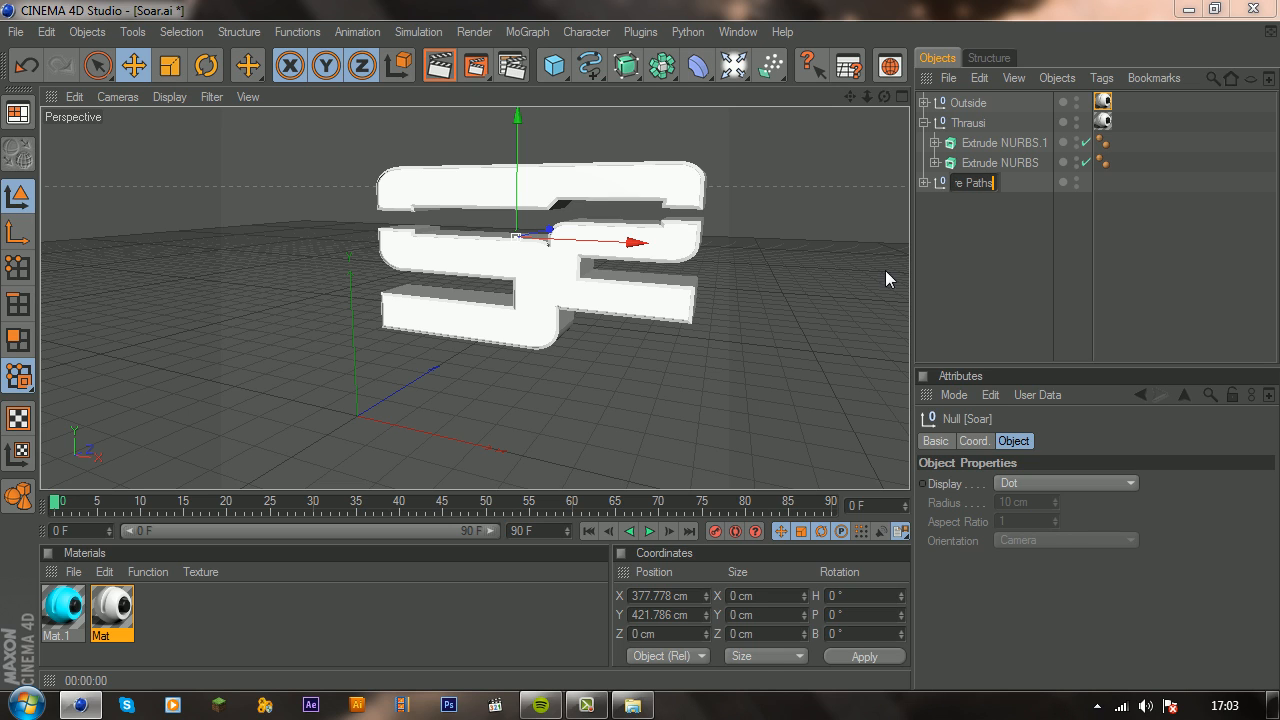
text(Spare Paths)
key(Return)
Step: Try to break both extrudes in the Thrausi group into 25 pieces with the Thrausi plugin
click(971, 143)
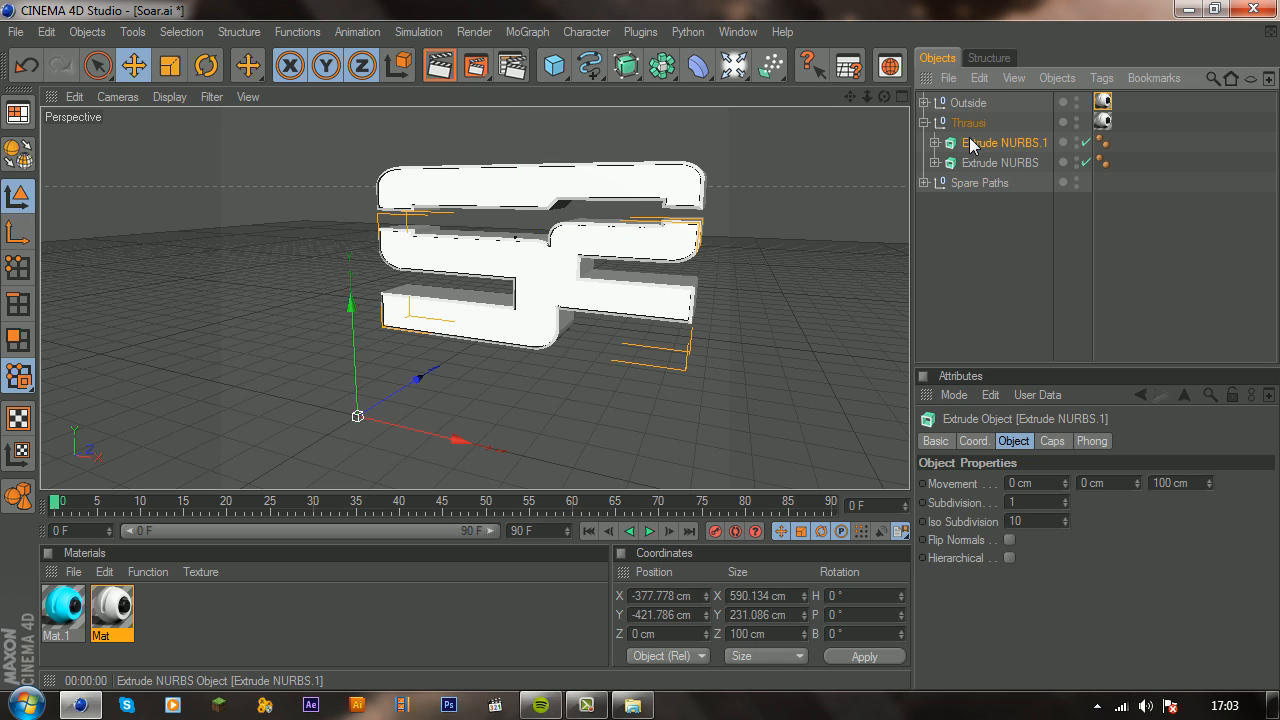
click(1017, 123)
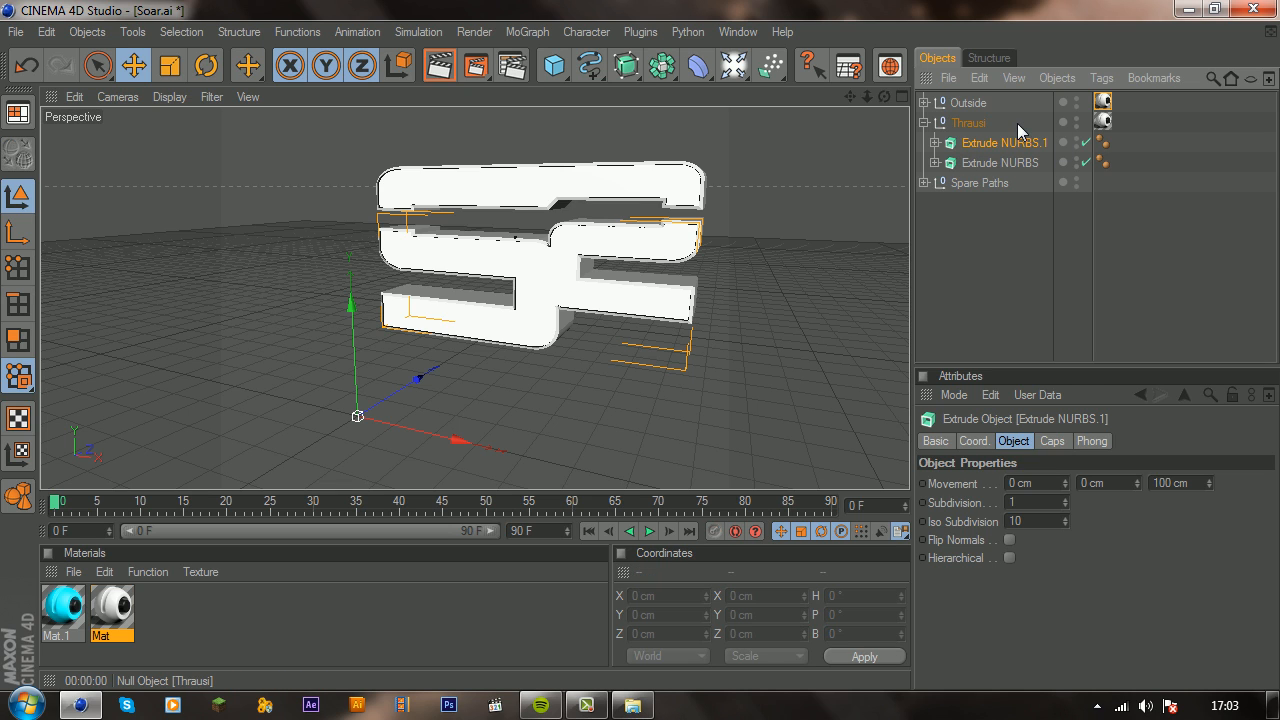
click(980, 143)
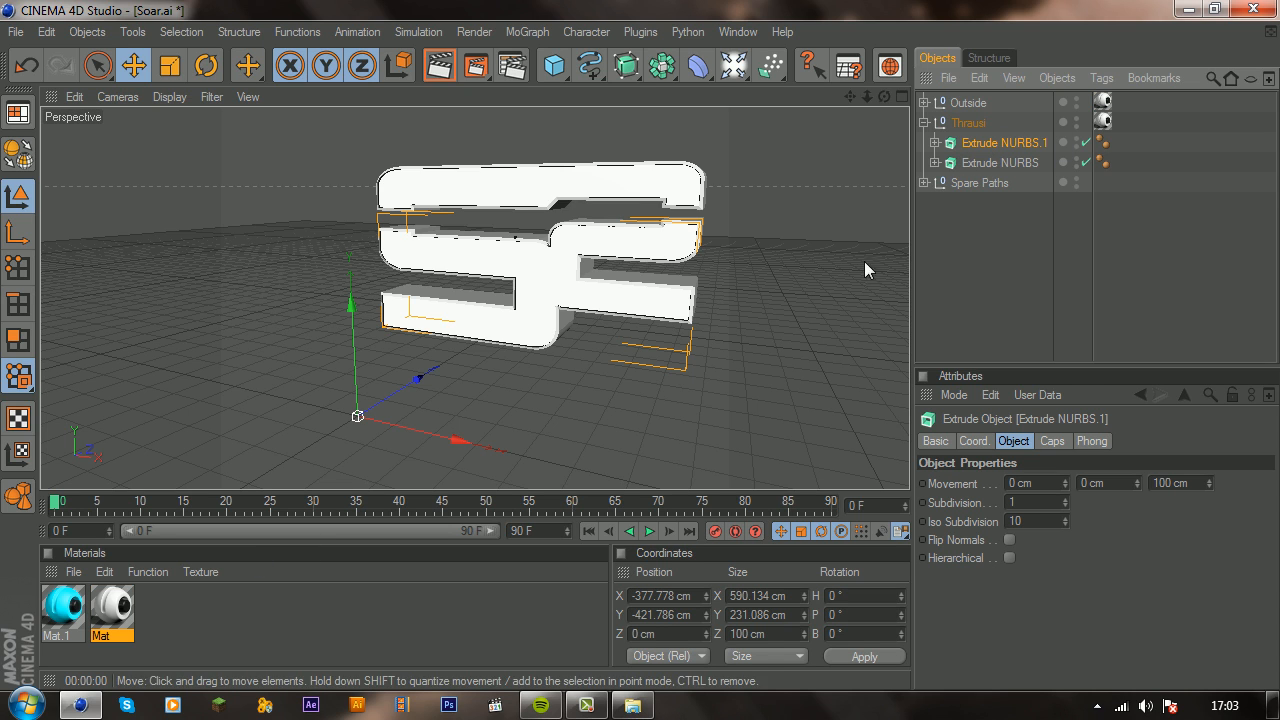
ctrl+click(973, 160)
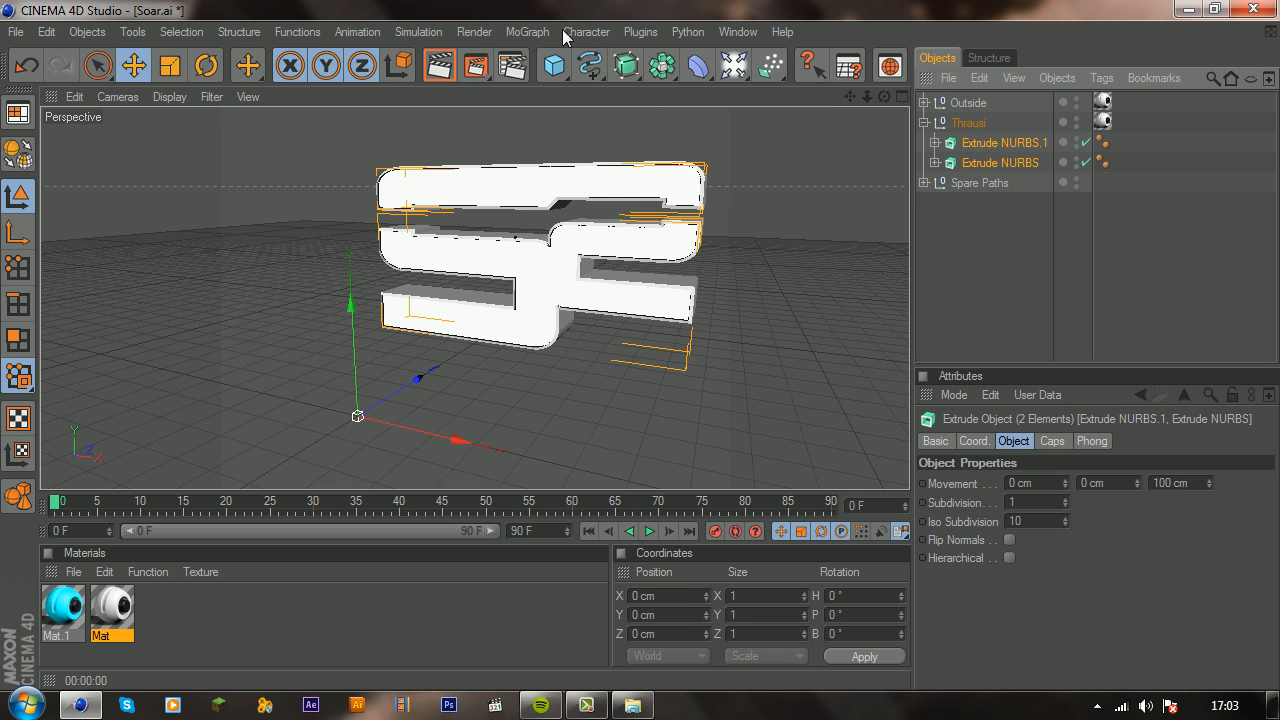
click(636, 30)
click(663, 139)
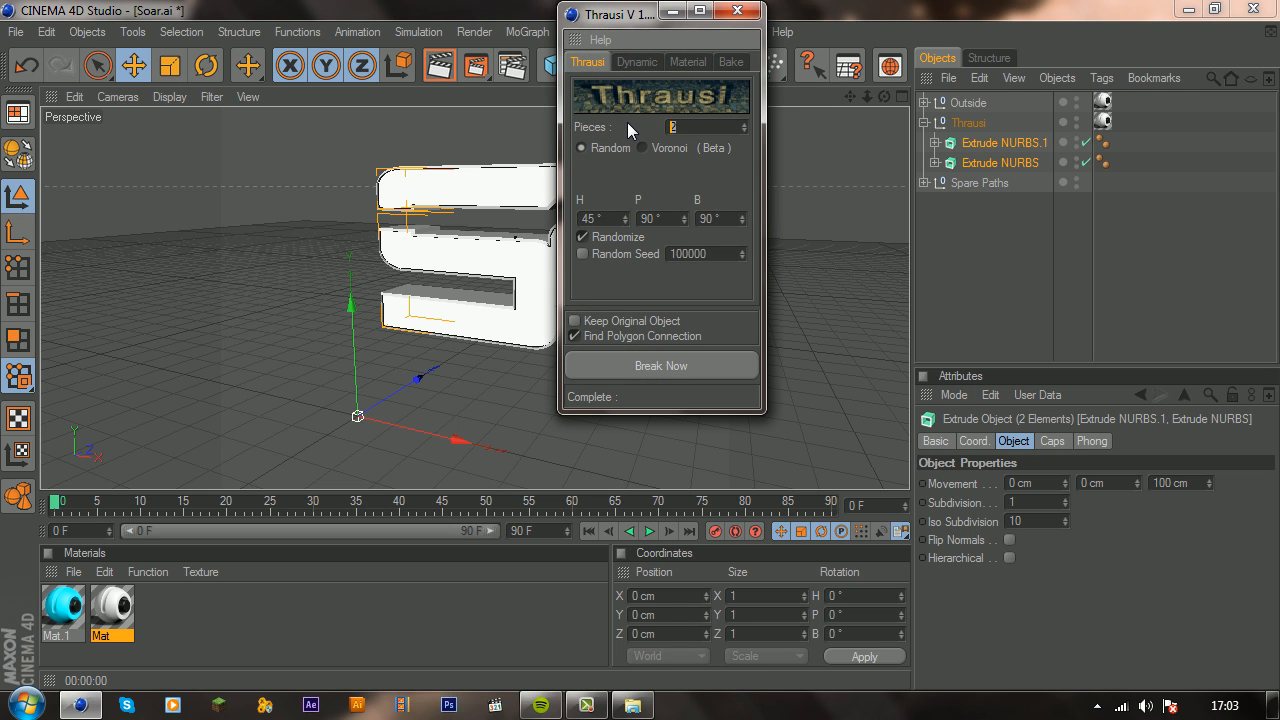
text(25)
click(654, 360)
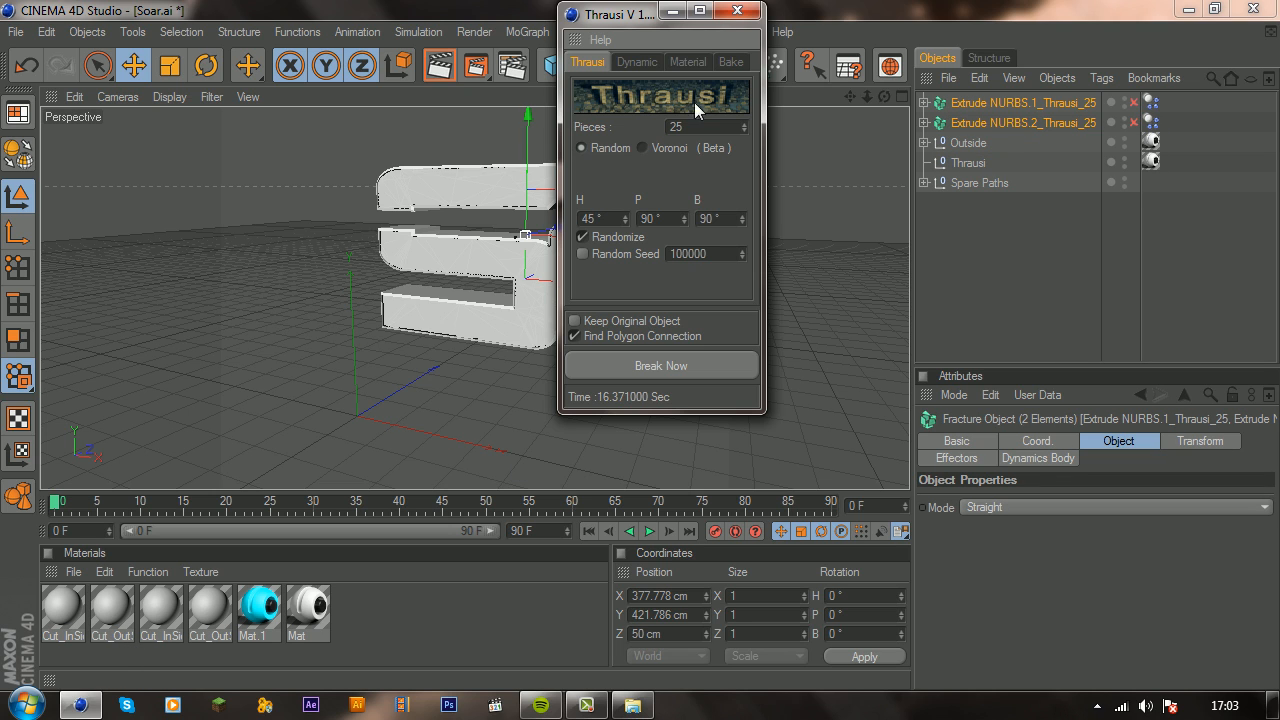
click(736, 11)
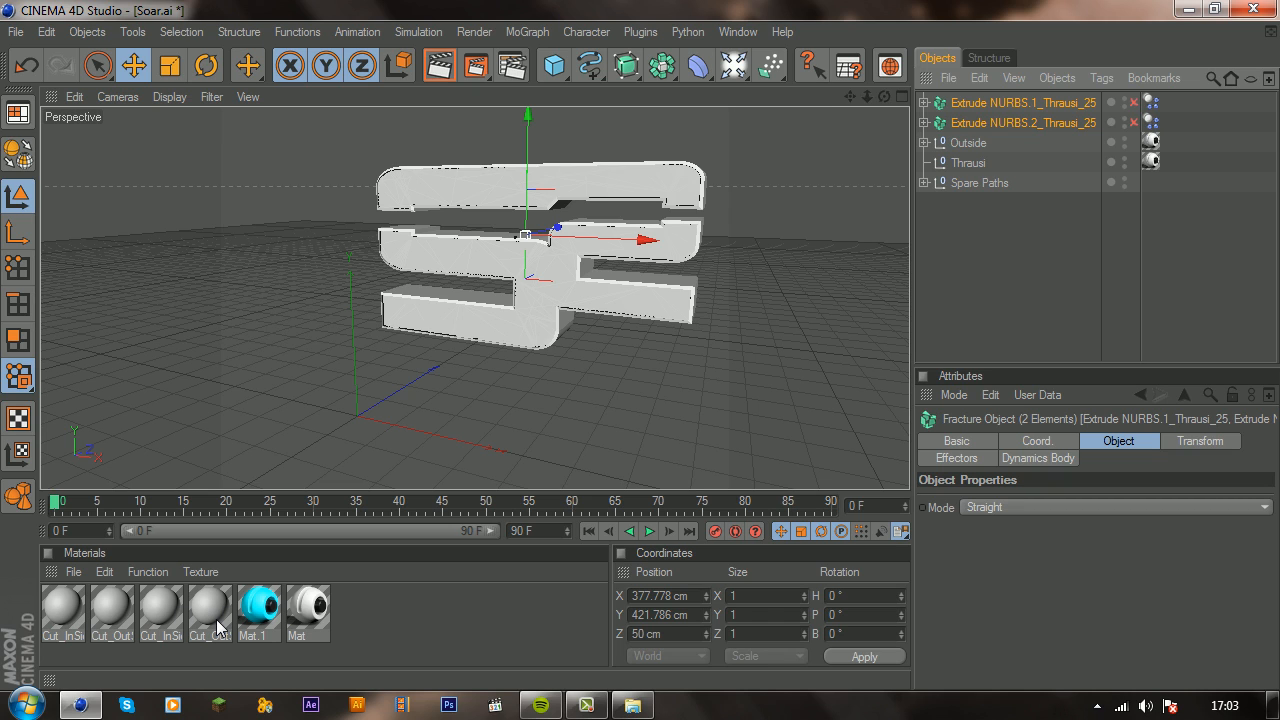
Step: Undo the Thrausi break and delete the four leftover grey Cut materials
key(ctrl+z)
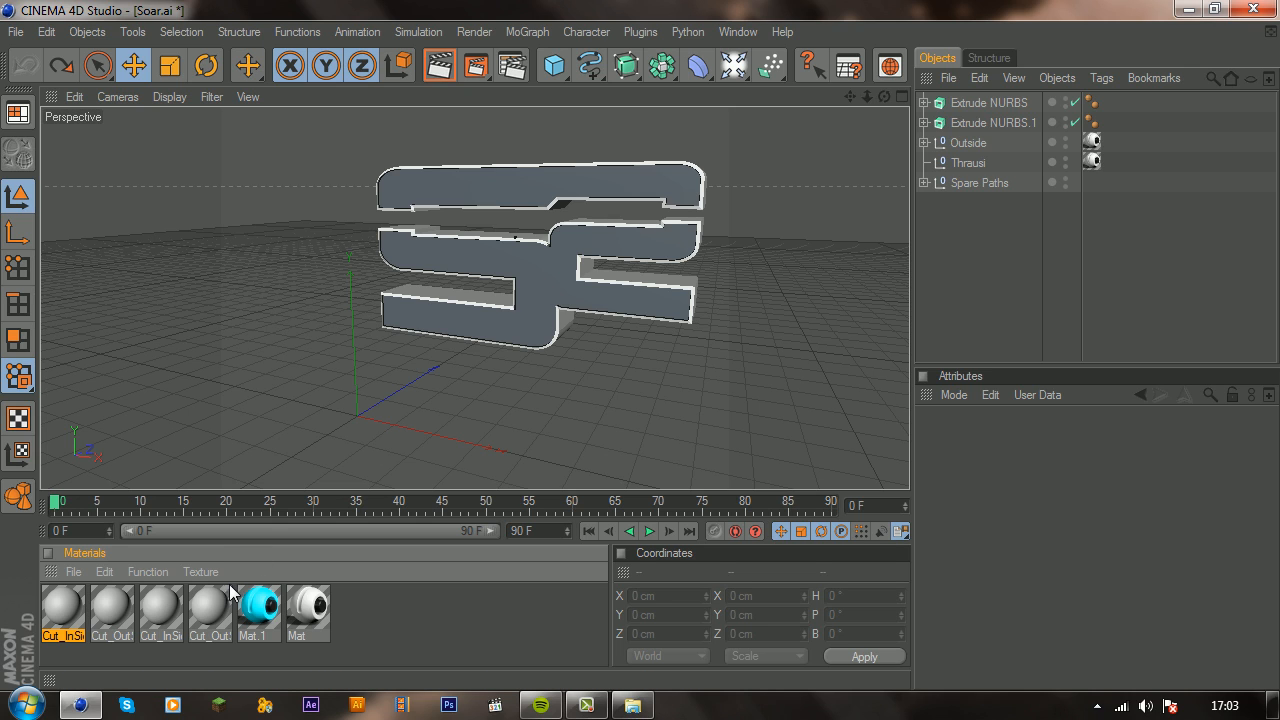
click(200, 599)
key(Delete)
click(162, 613)
key(Delete)
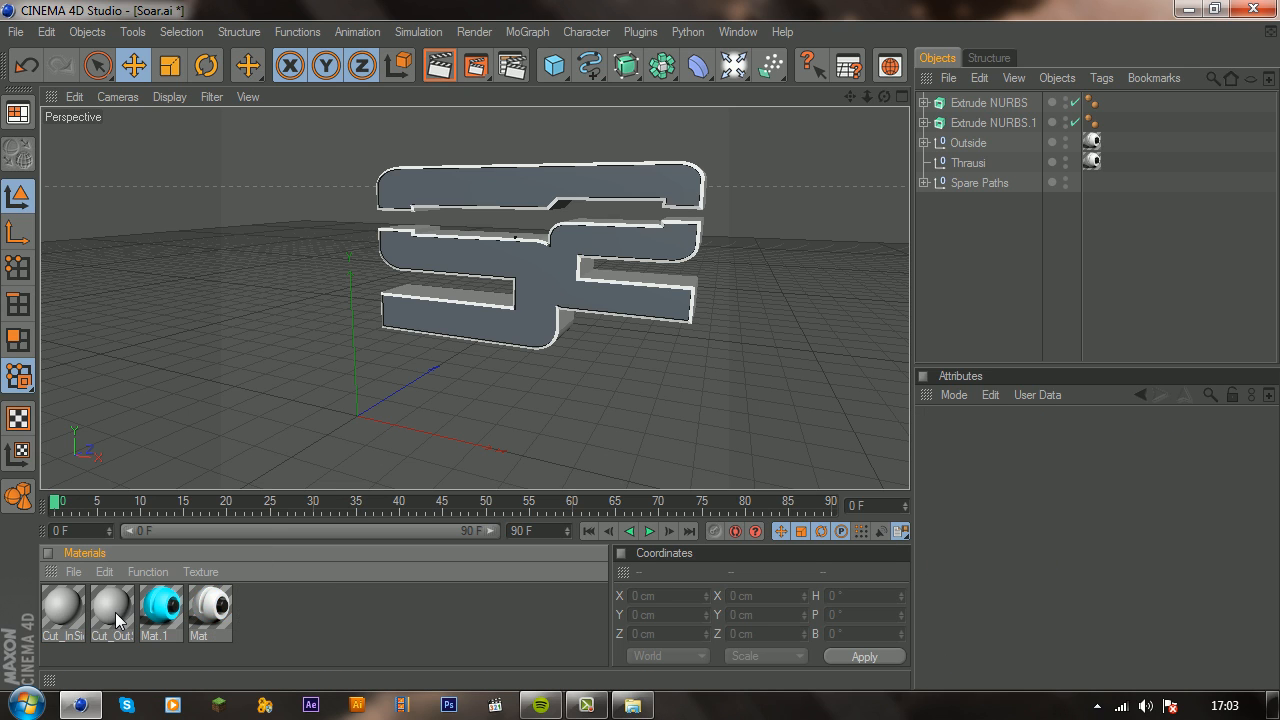
click(115, 613)
key(Delete)
click(57, 612)
key(Delete)
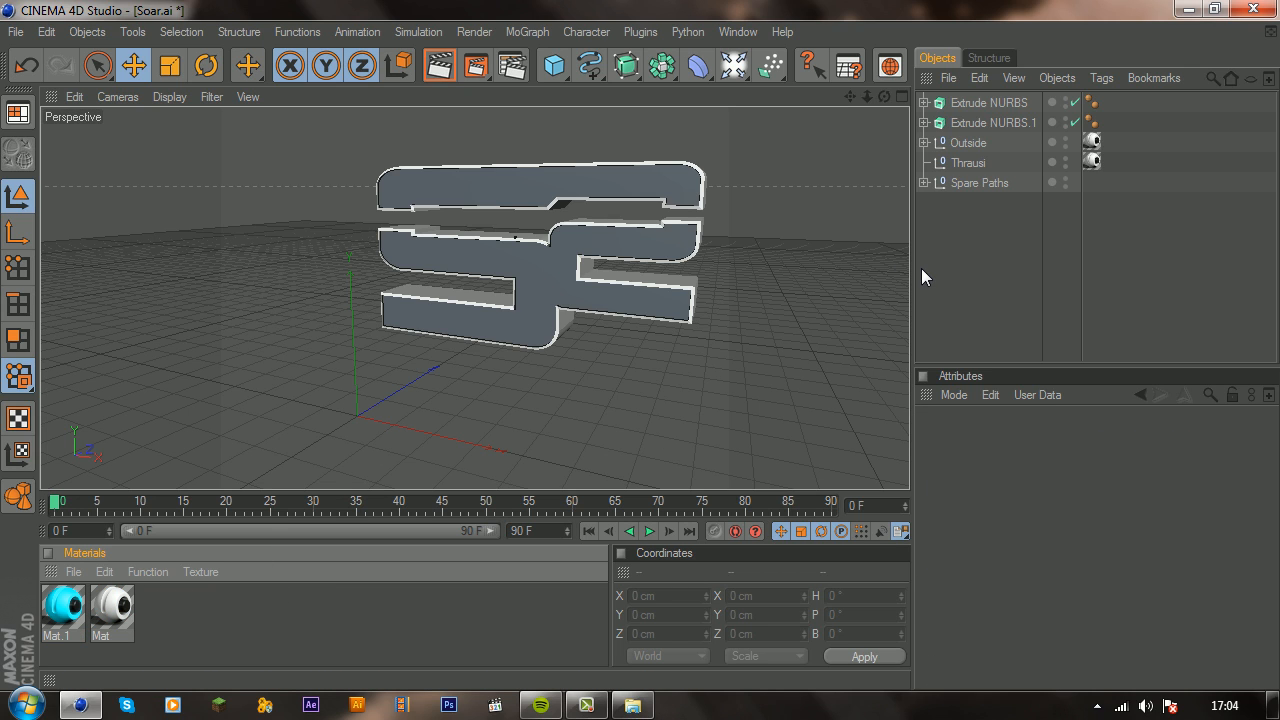
Step: Assign both the white and cyan materials to Extrude NURBS and Extrude NURBS.1, with the cyan tag ahead of the white one
click(966, 163)
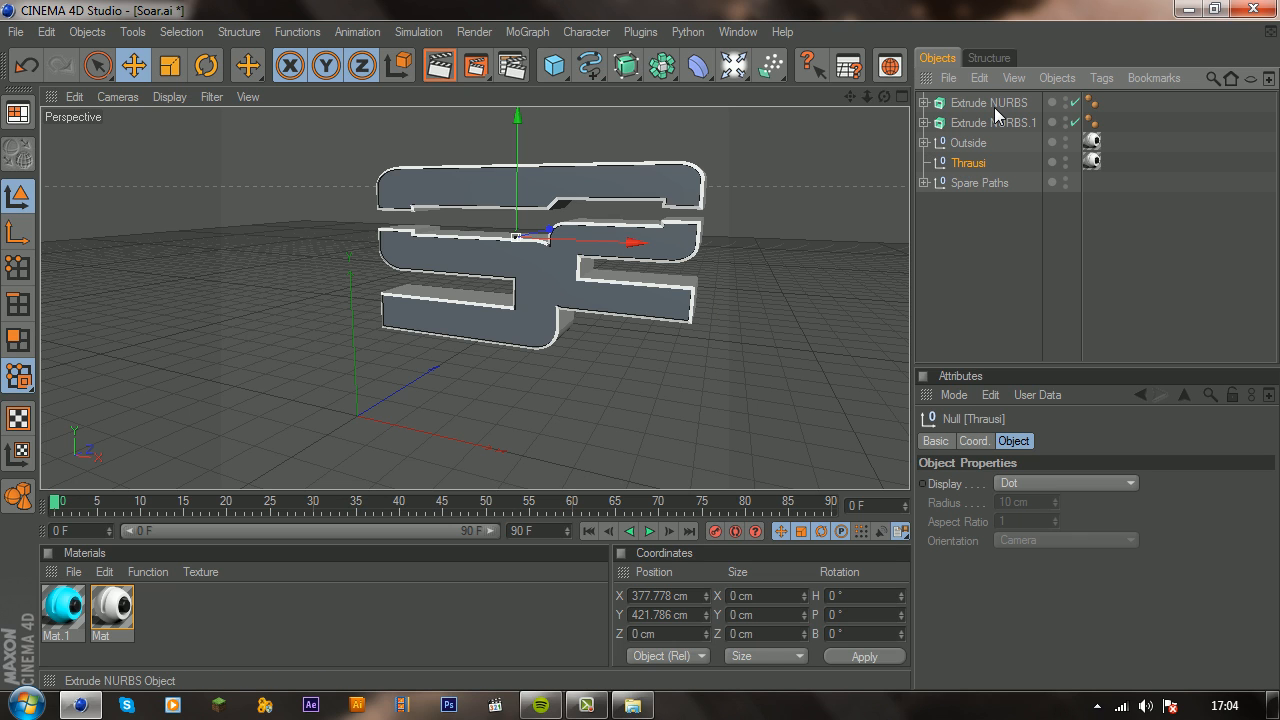
drag(111, 625, 771, 314)
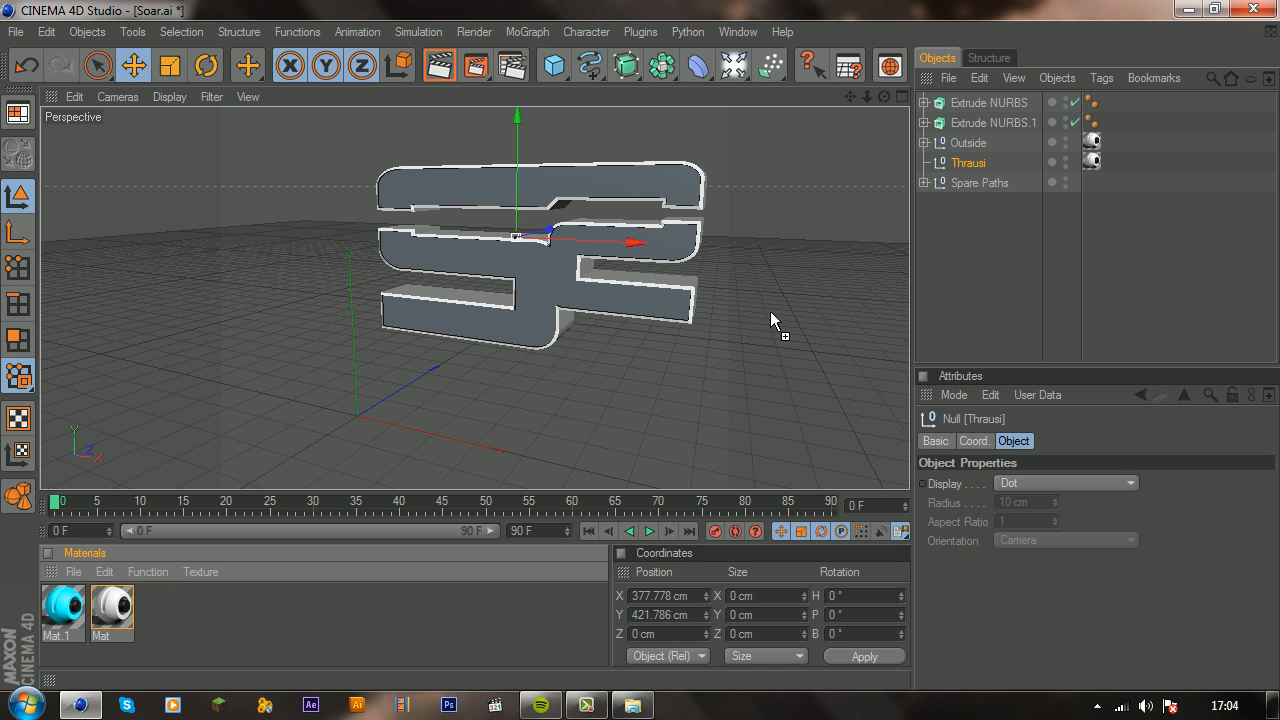
drag(943, 120, 978, 122)
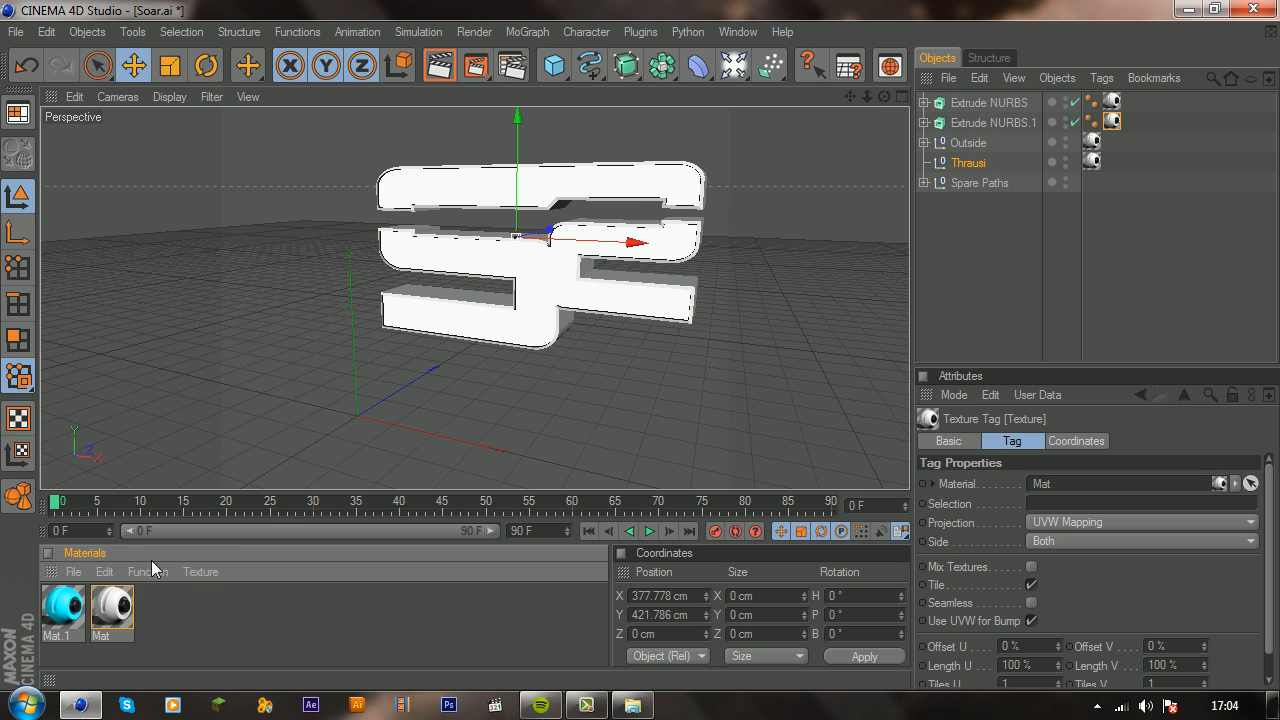
drag(55, 607, 1131, 102)
drag(70, 603, 1143, 100)
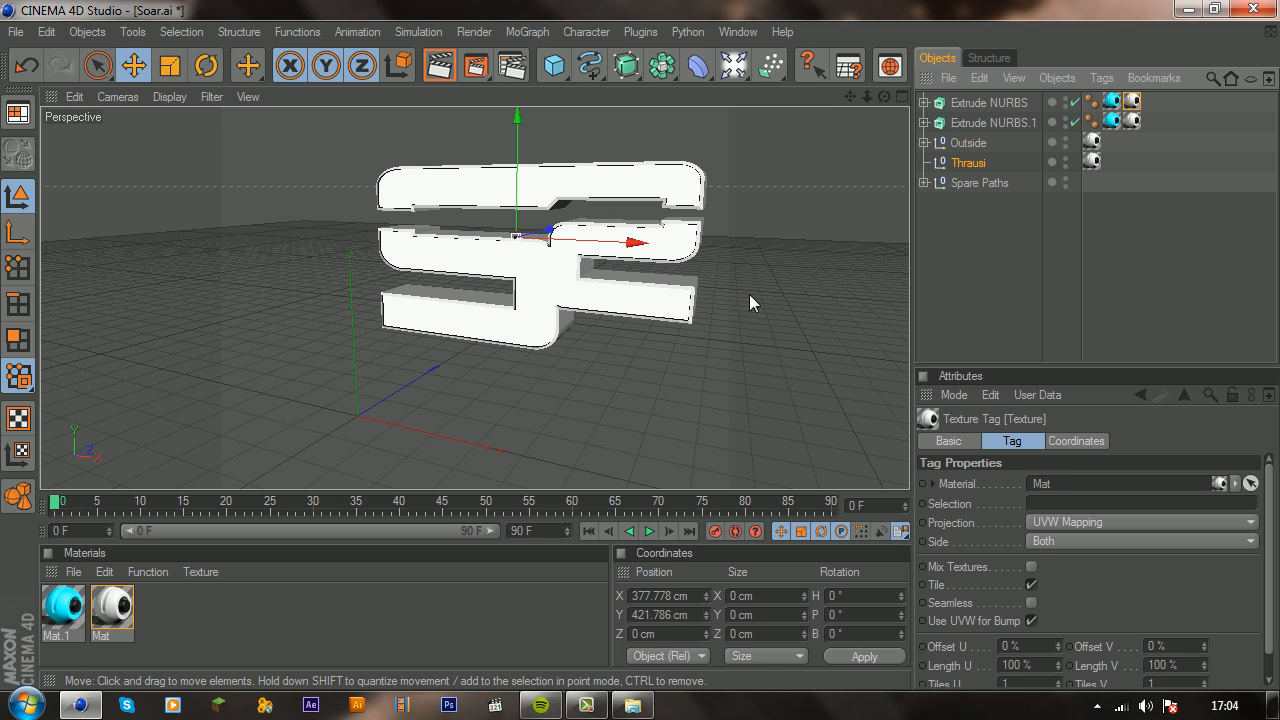
click(998, 121)
ctrl+click(978, 103)
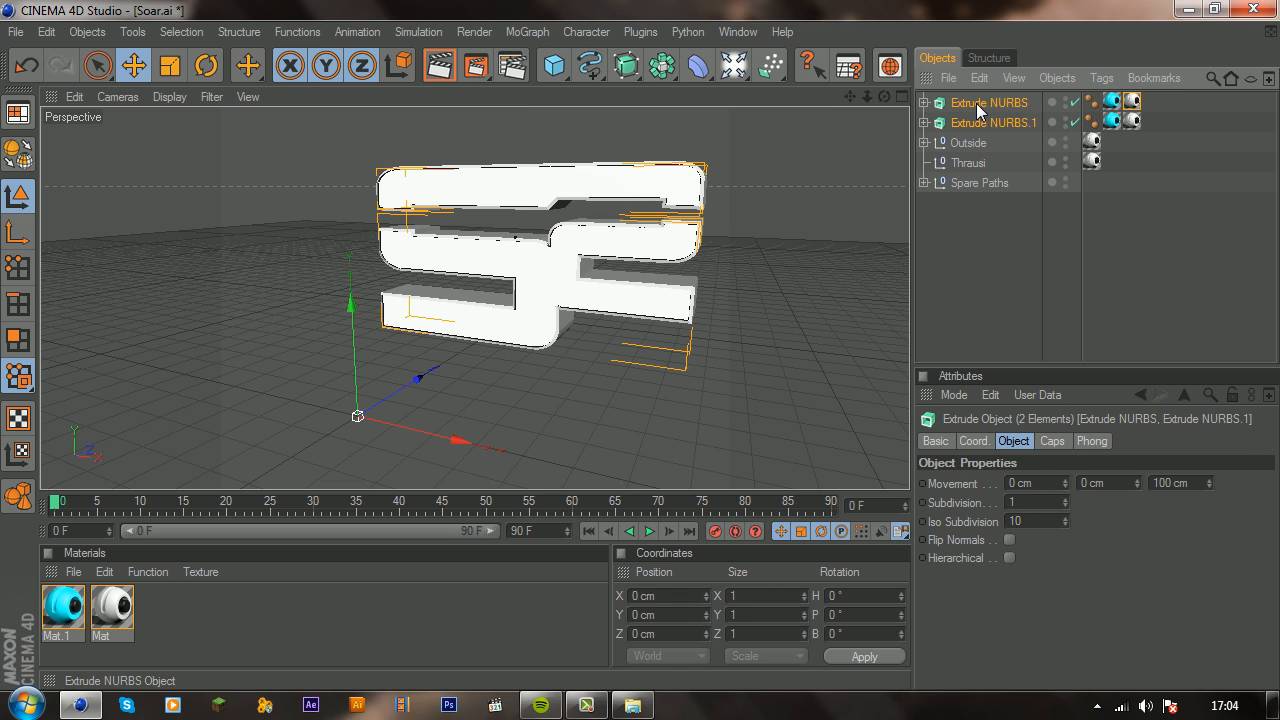
click(1112, 101)
ctrl+click(1116, 108)
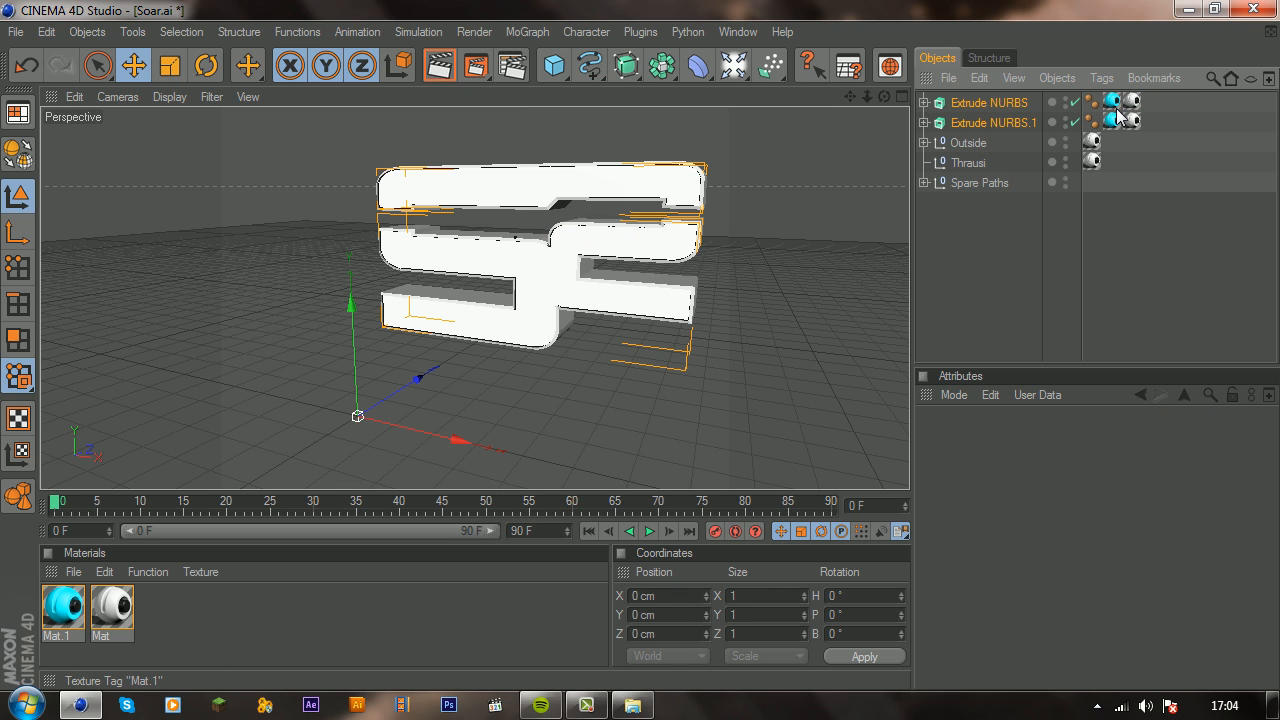
click(1134, 104)
click(1112, 140)
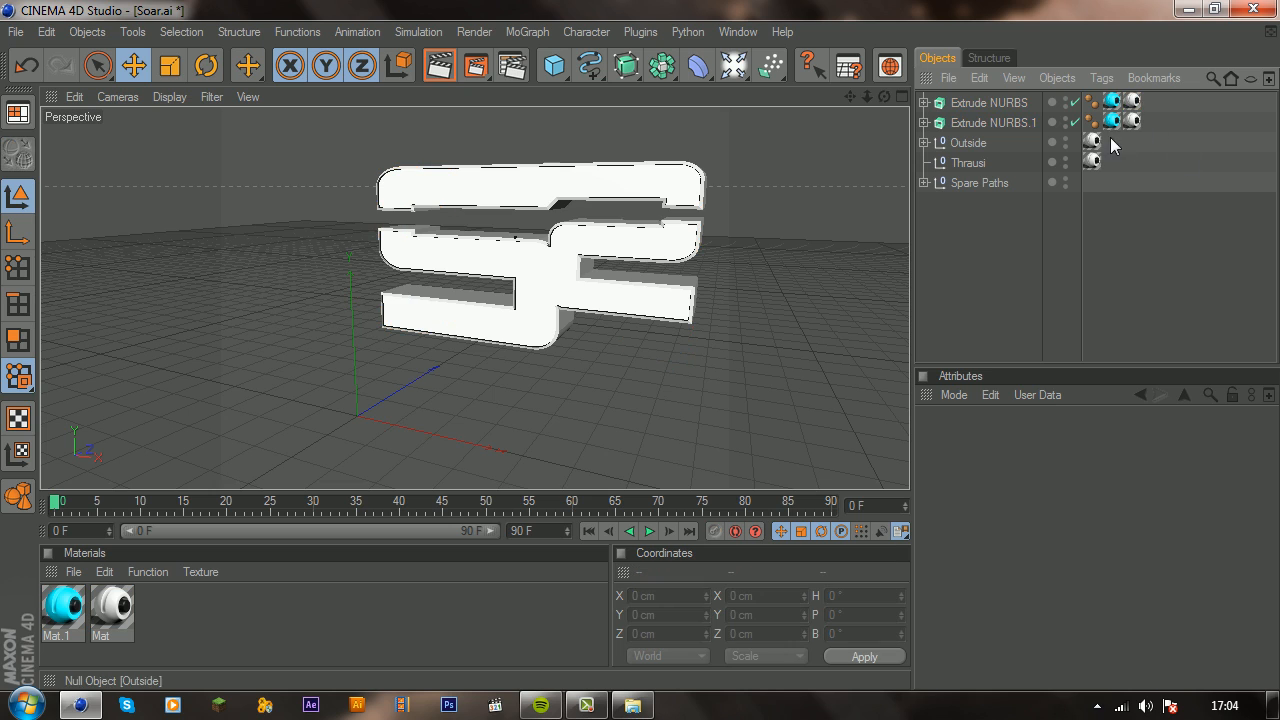
Step: Break Extrude NURBS and Extrude NURBS.1 into 25 pieces with the Thrausi plugin, then close the plugin
click(977, 104)
ctrl+click(975, 123)
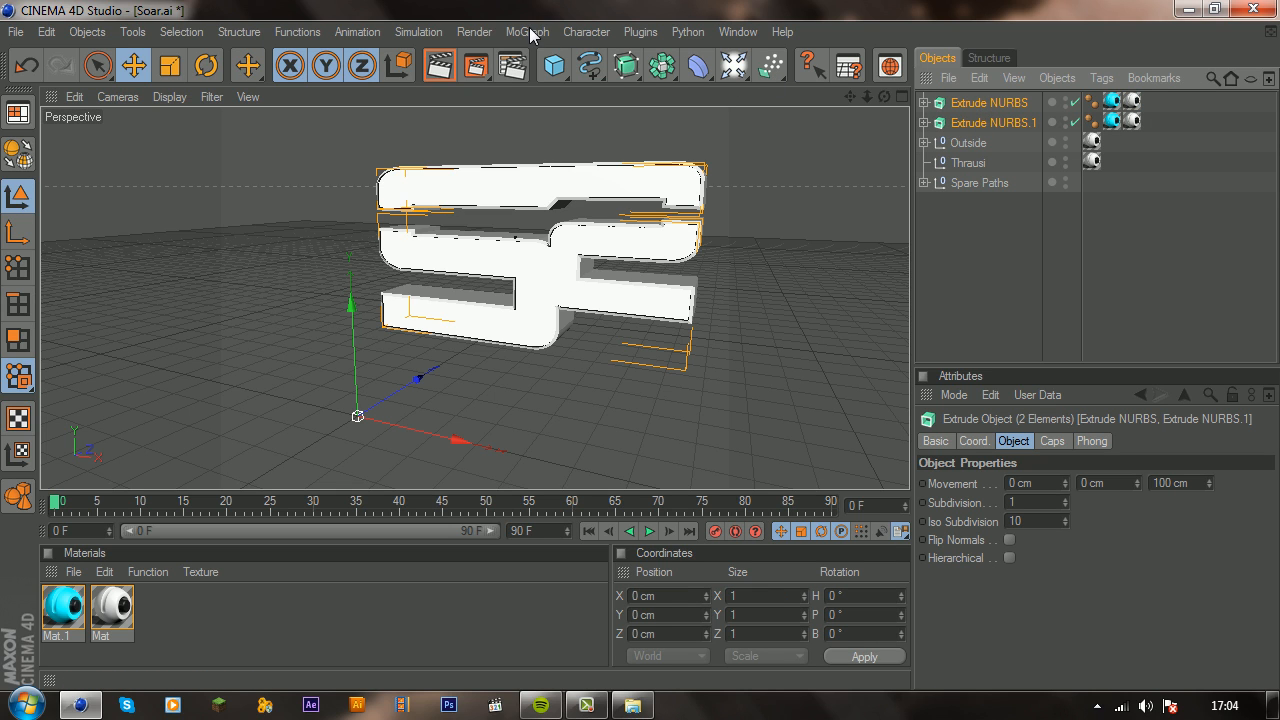
click(640, 31)
click(690, 140)
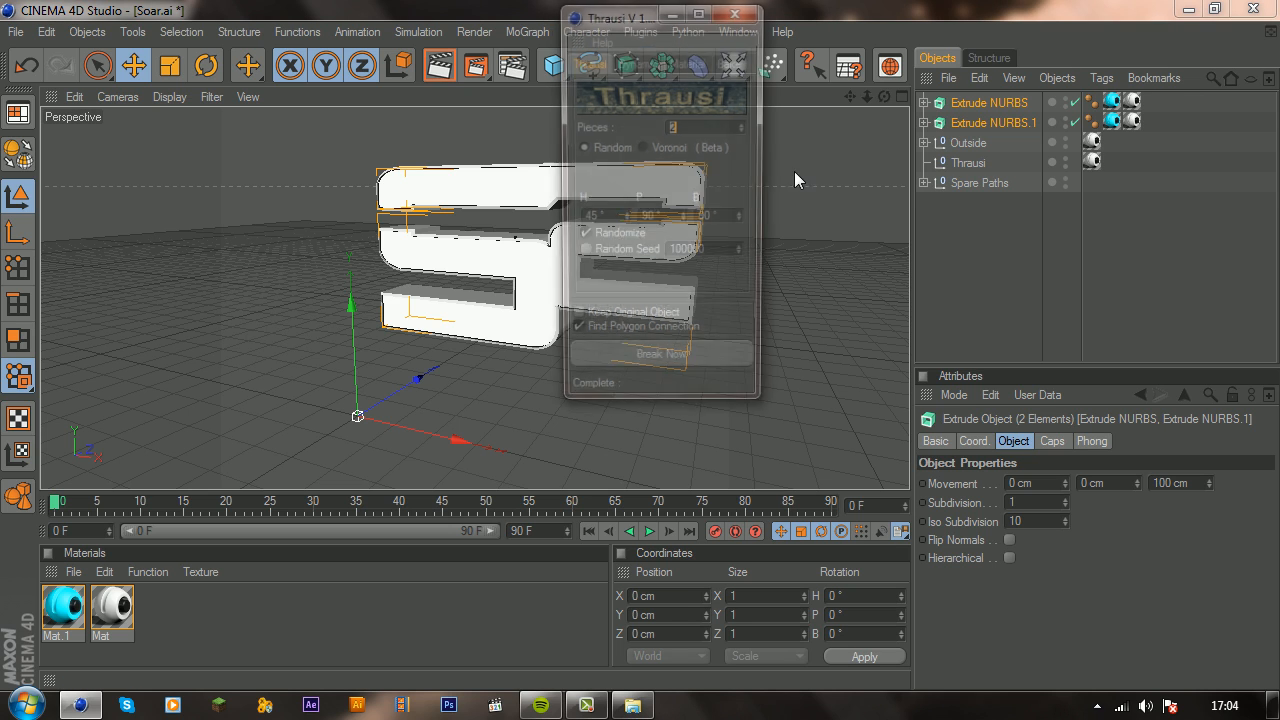
click(690, 127)
text(25)
click(678, 368)
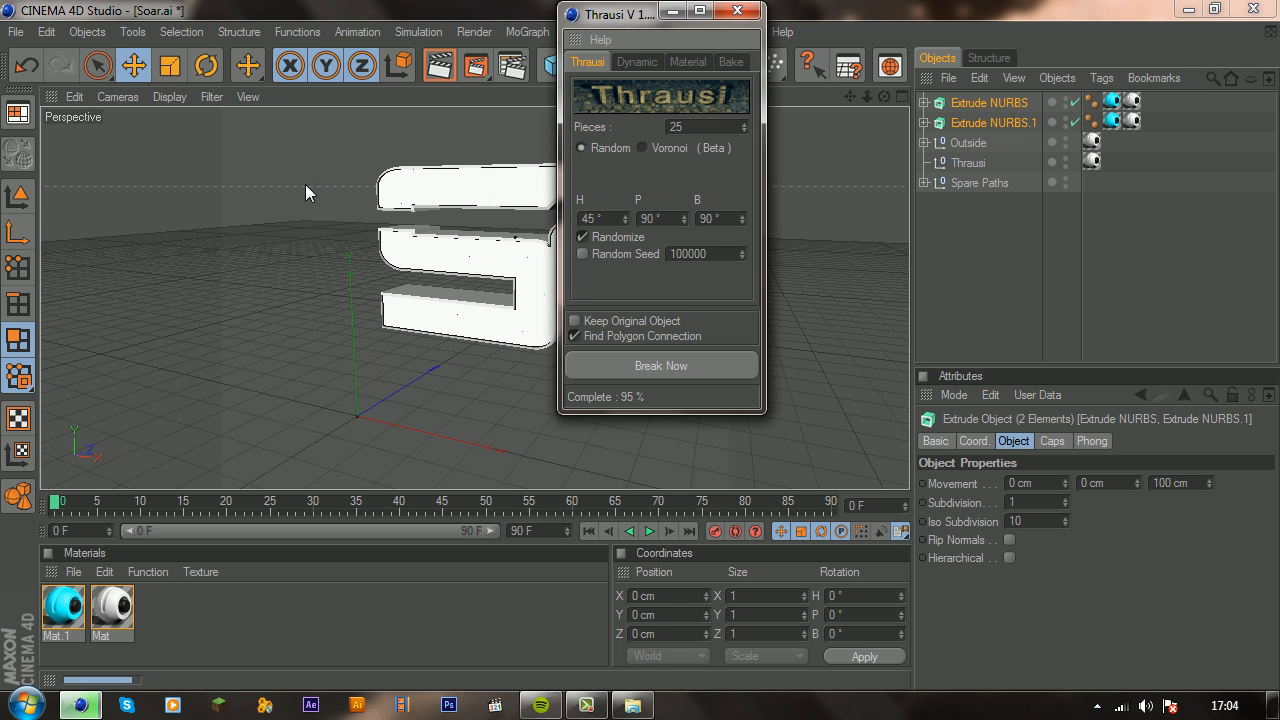
click(745, 13)
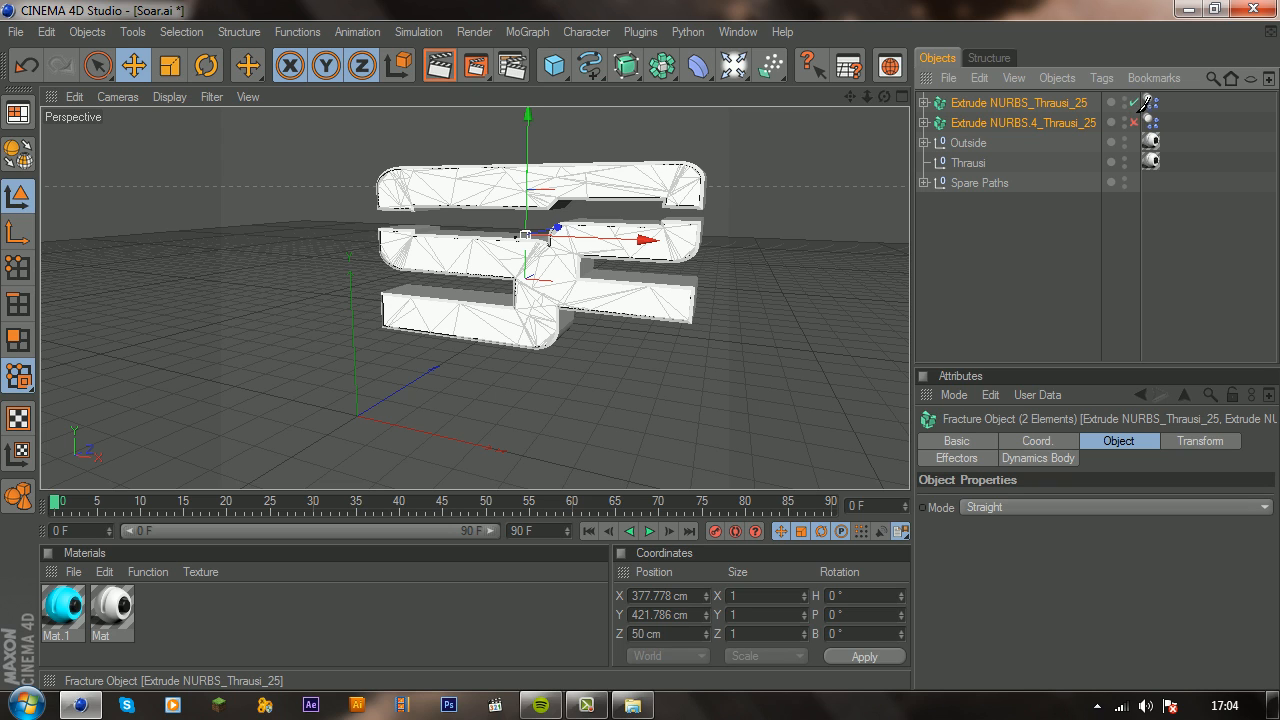
Step: Enable both shattered Thrausi objects and add a MoGraph Fracture object to the scene
click(1134, 122)
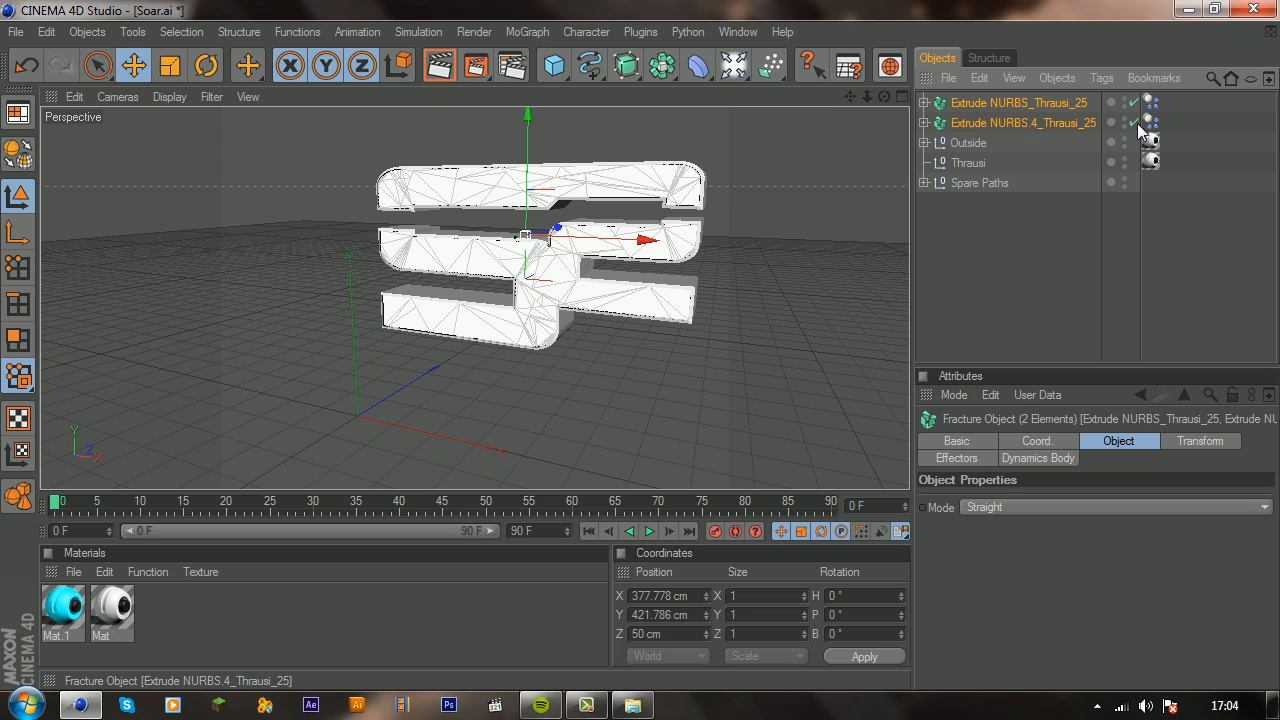
click(962, 125)
shift+click(973, 105)
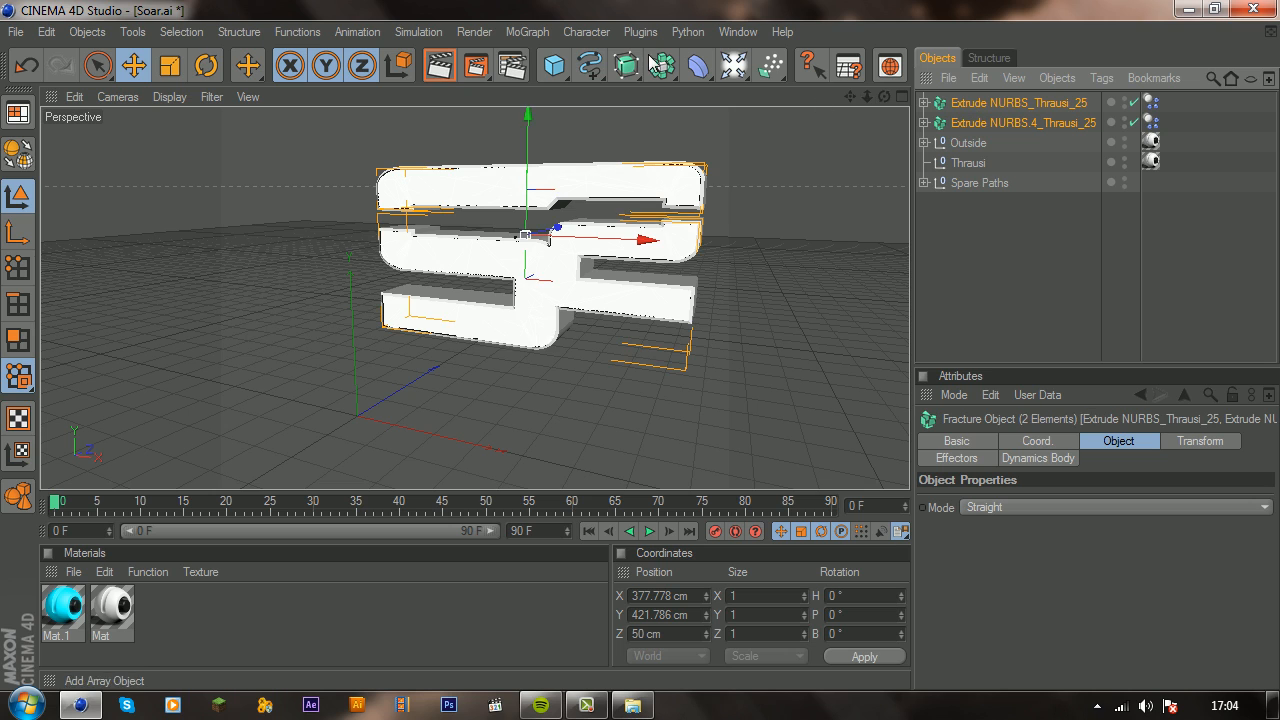
click(524, 32)
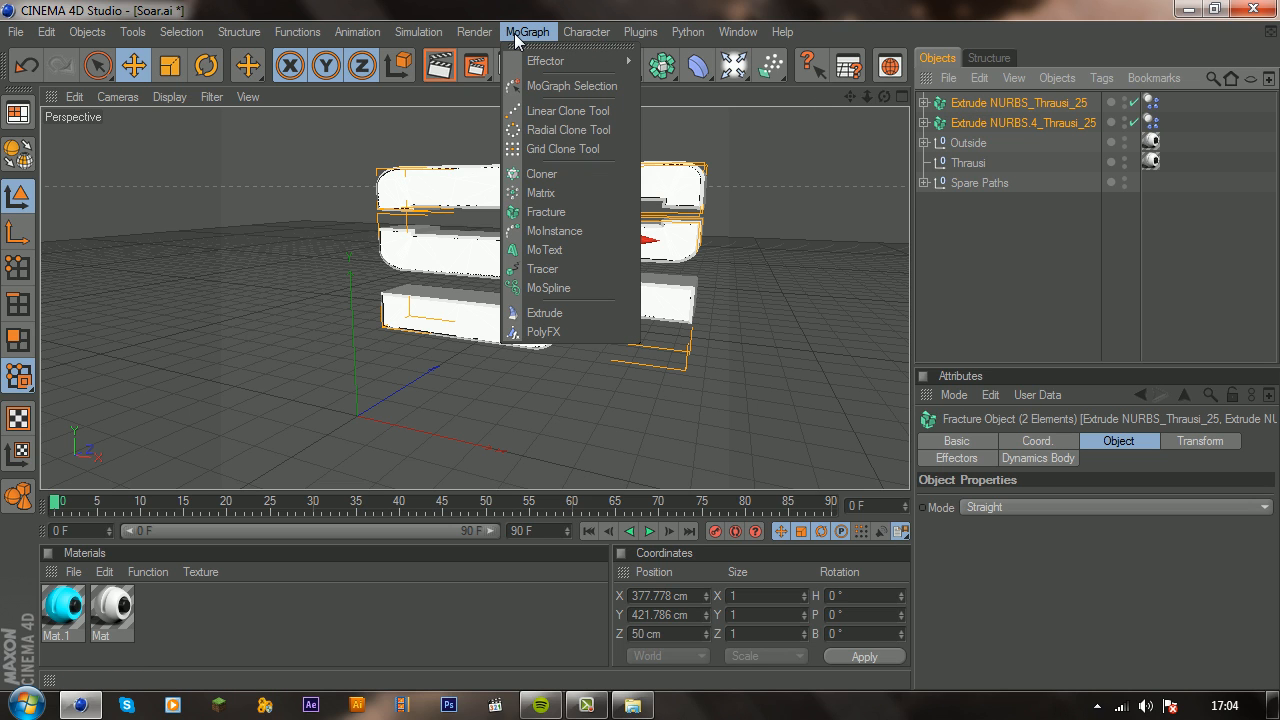
click(551, 211)
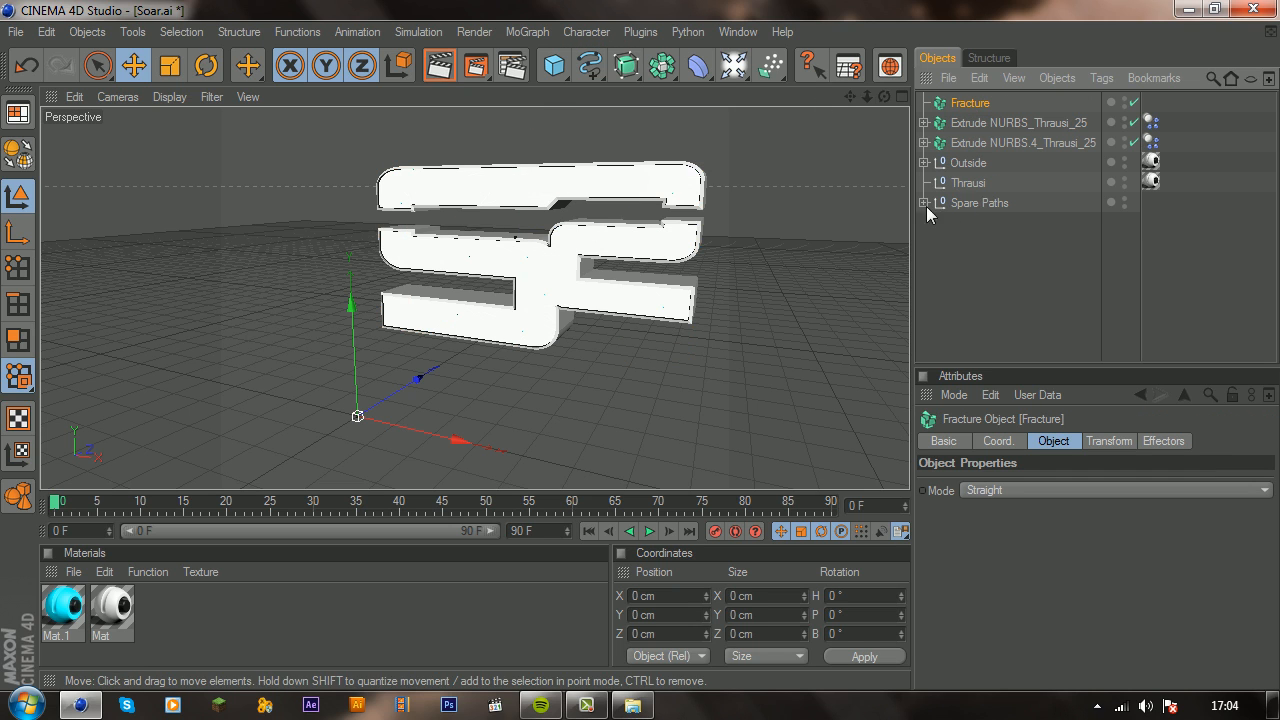
Step: Select both shattered Thrausi extrude objects and make them children of the Fracture object
ctrl+click(1005, 142)
click(1007, 164)
click(991, 124)
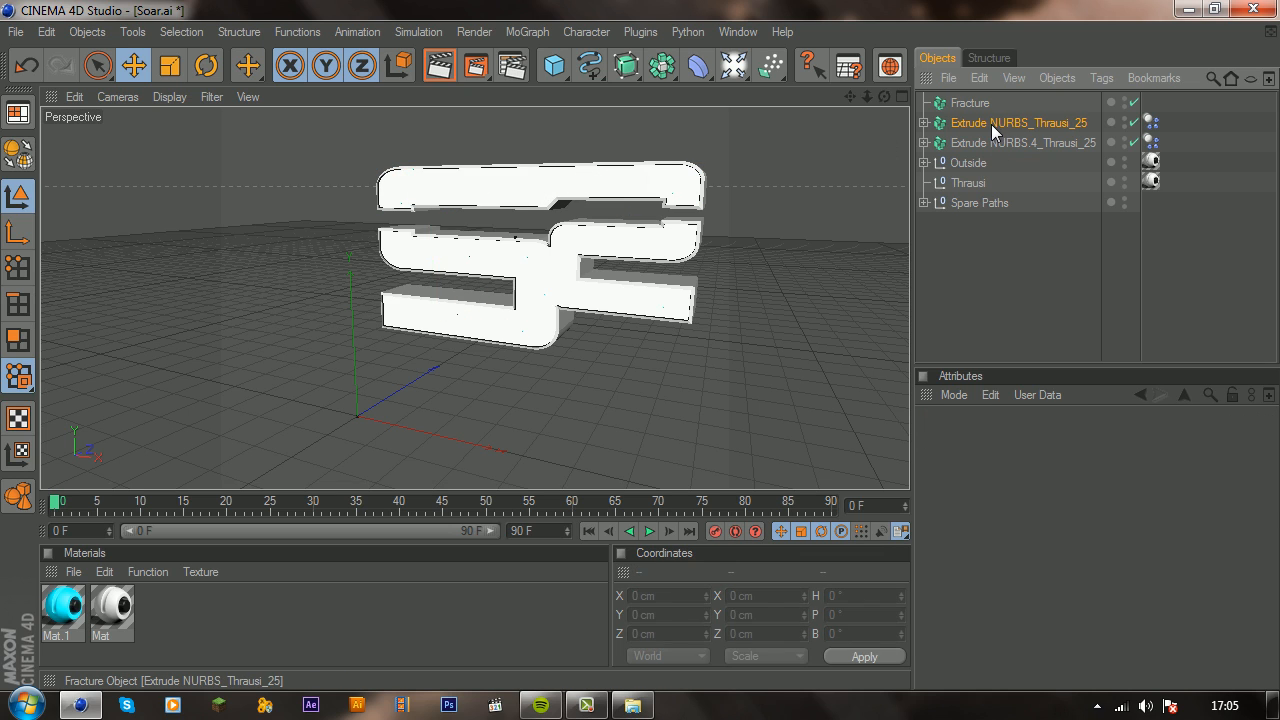
ctrl+click(989, 142)
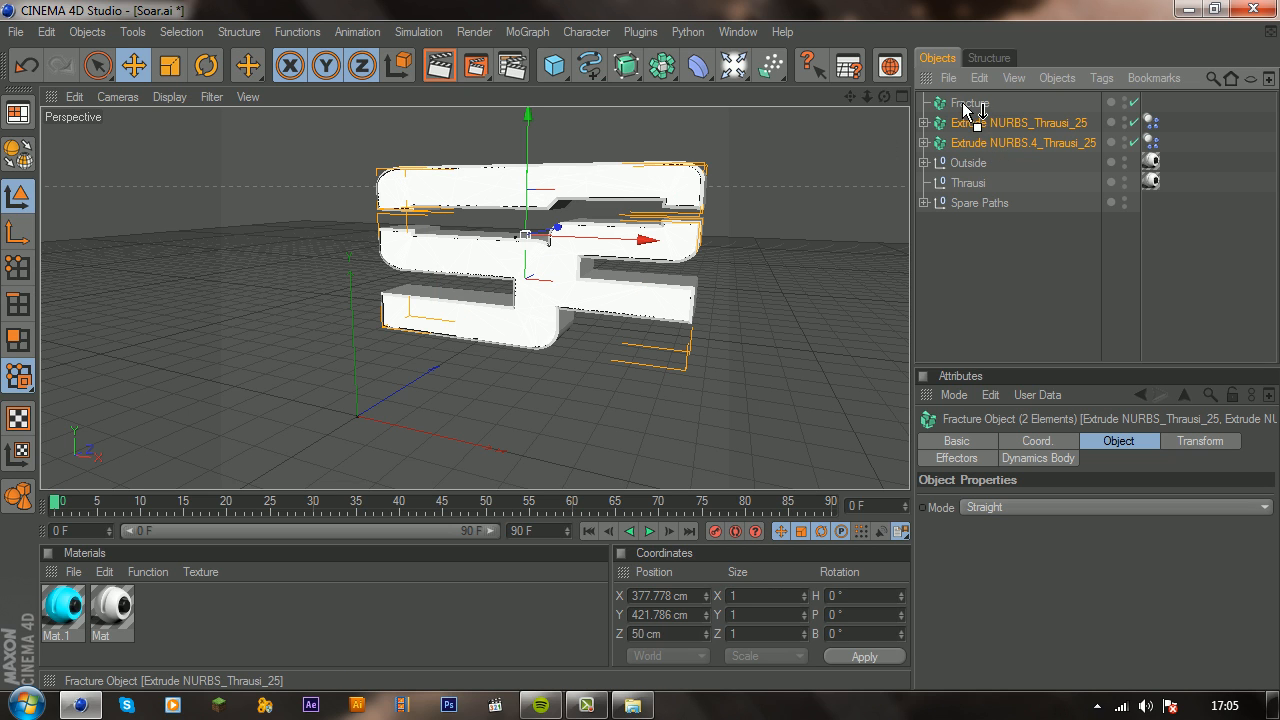
drag(964, 104, 963, 104)
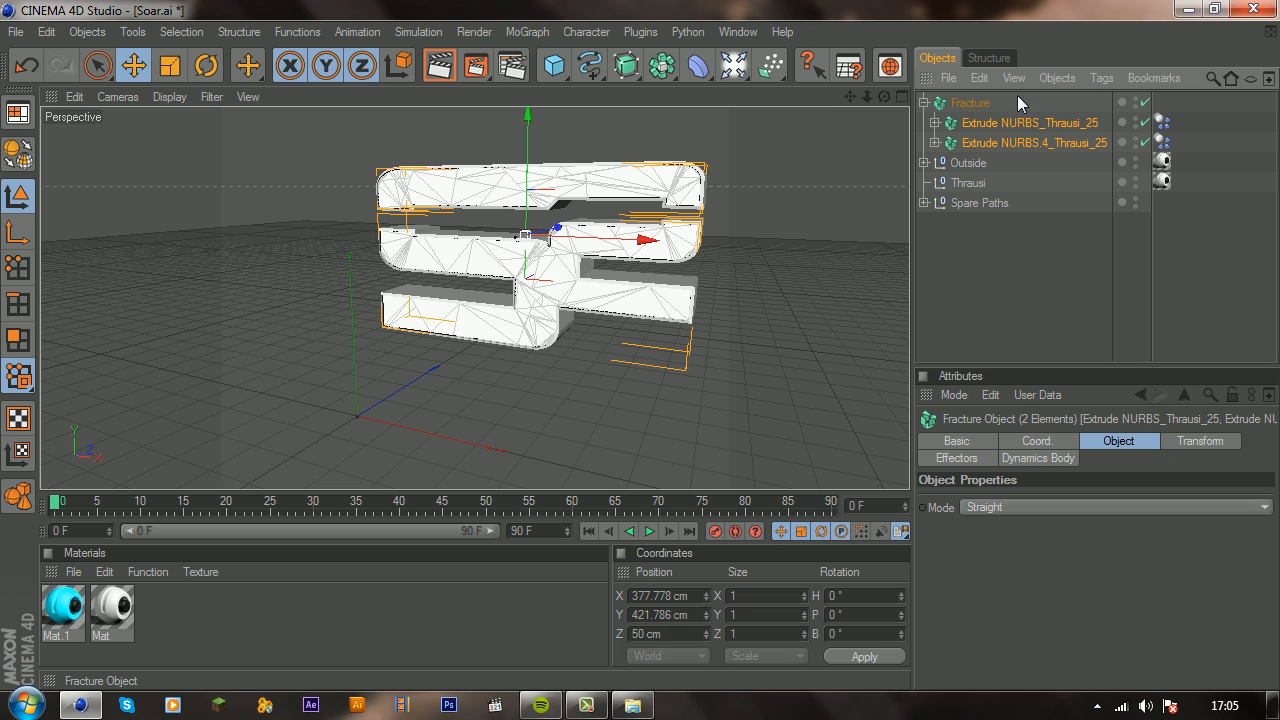
Step: Add a MoGraph Random effector to the scene
click(508, 33)
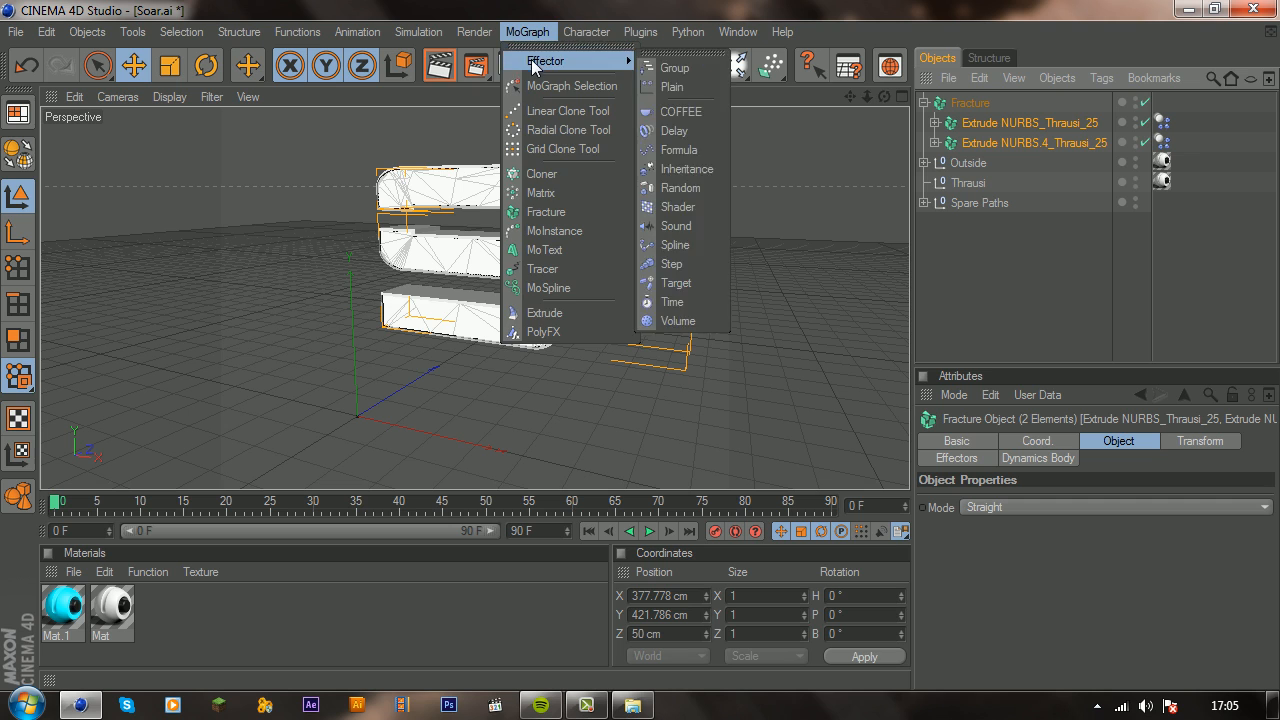
click(532, 34)
click(532, 34)
mouse_move(571, 63)
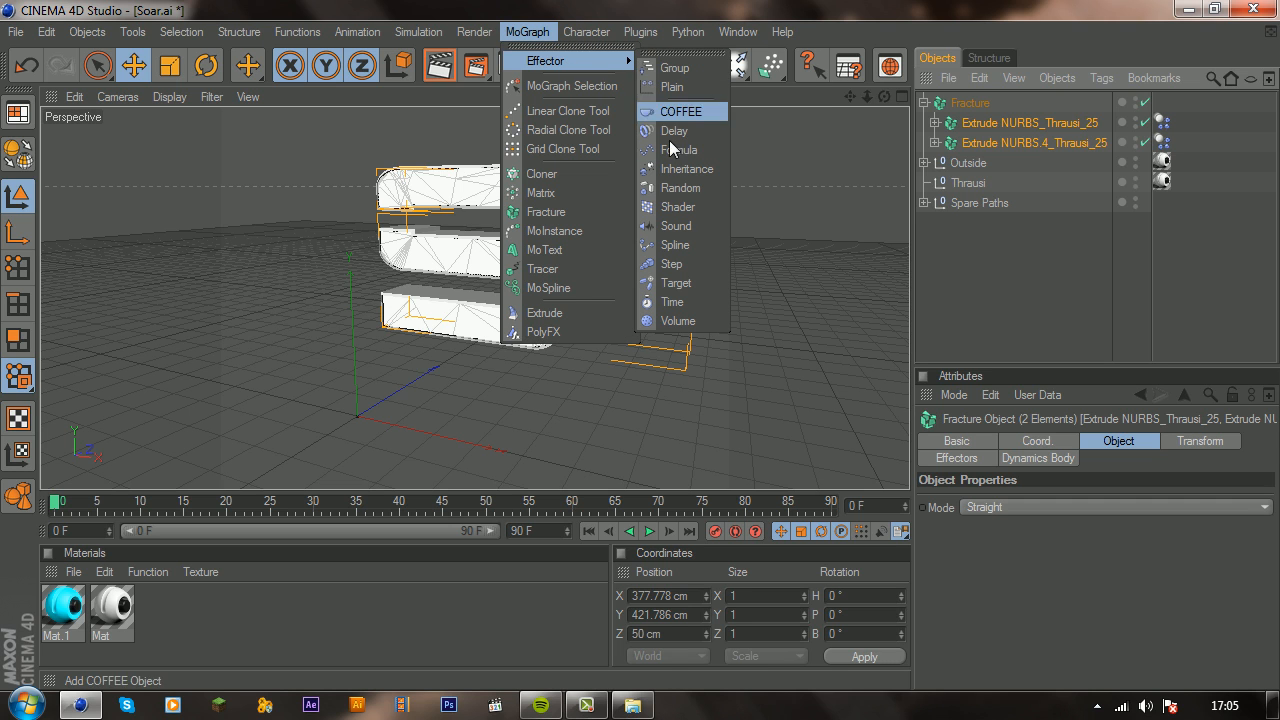
click(680, 187)
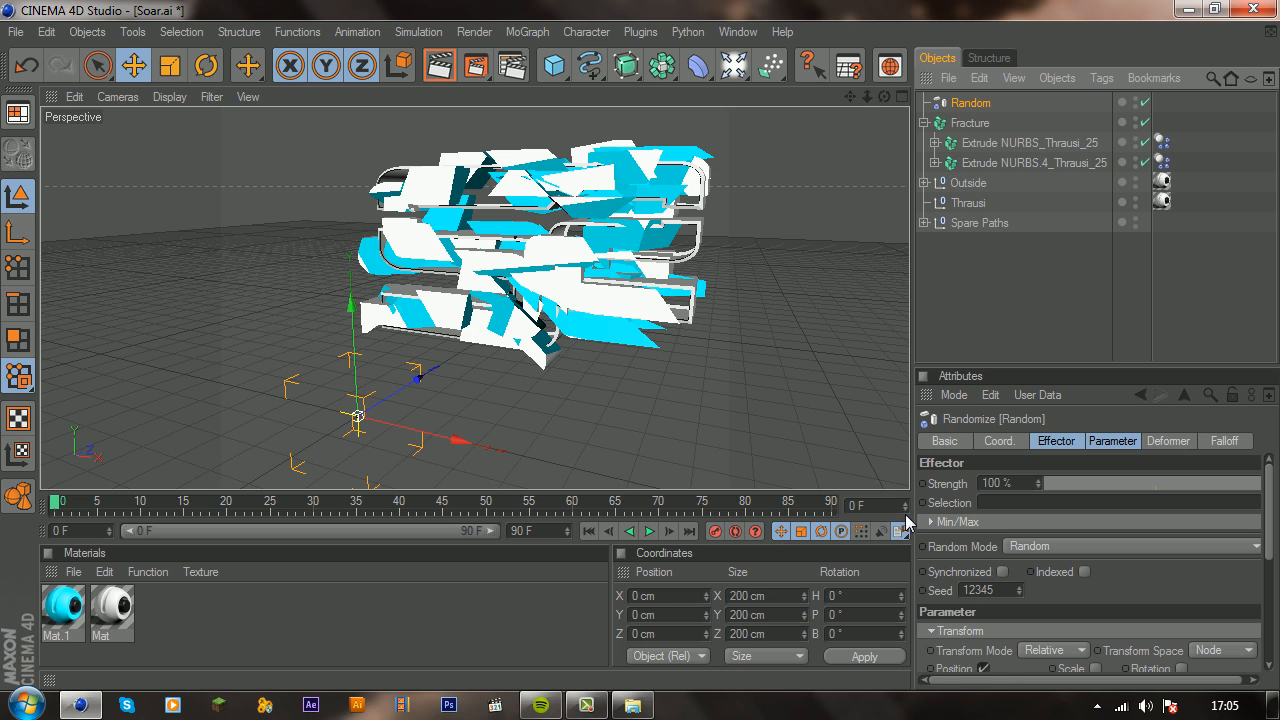
Step: Set the Random effector's seed to 0 and strength to 22 %, and enable Synchronized
click(1010, 594)
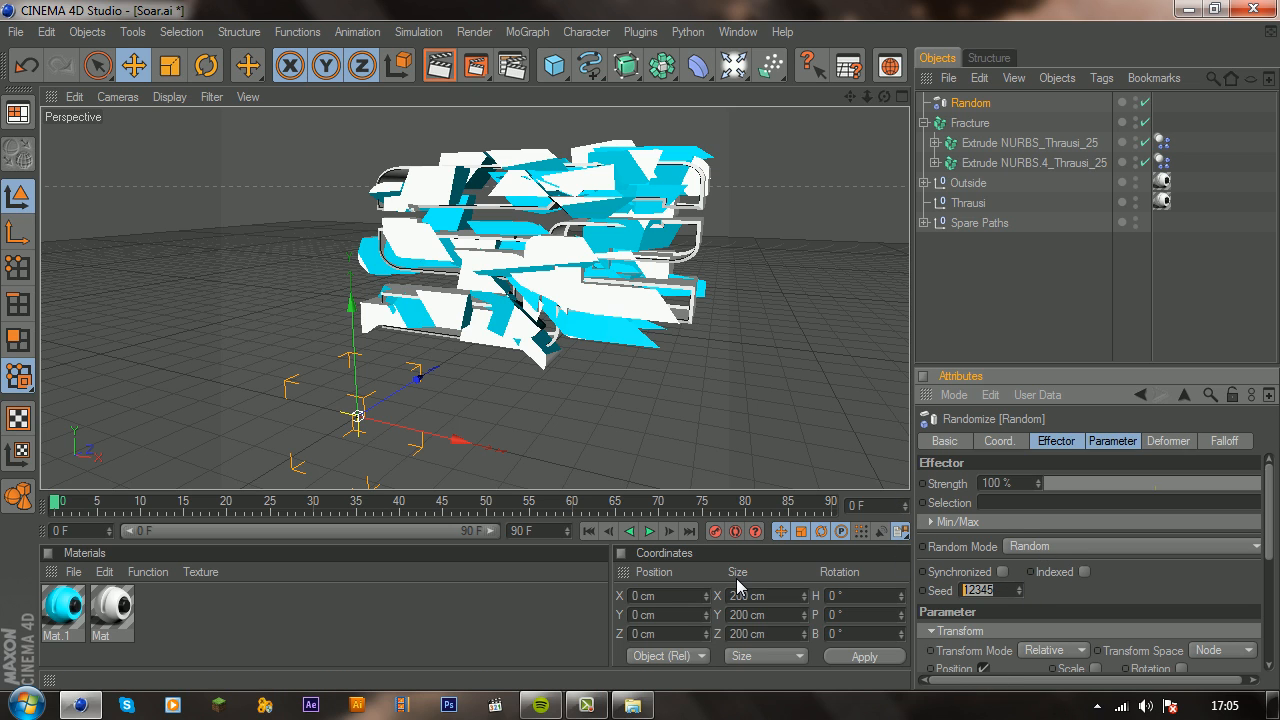
text(0)
key(Return)
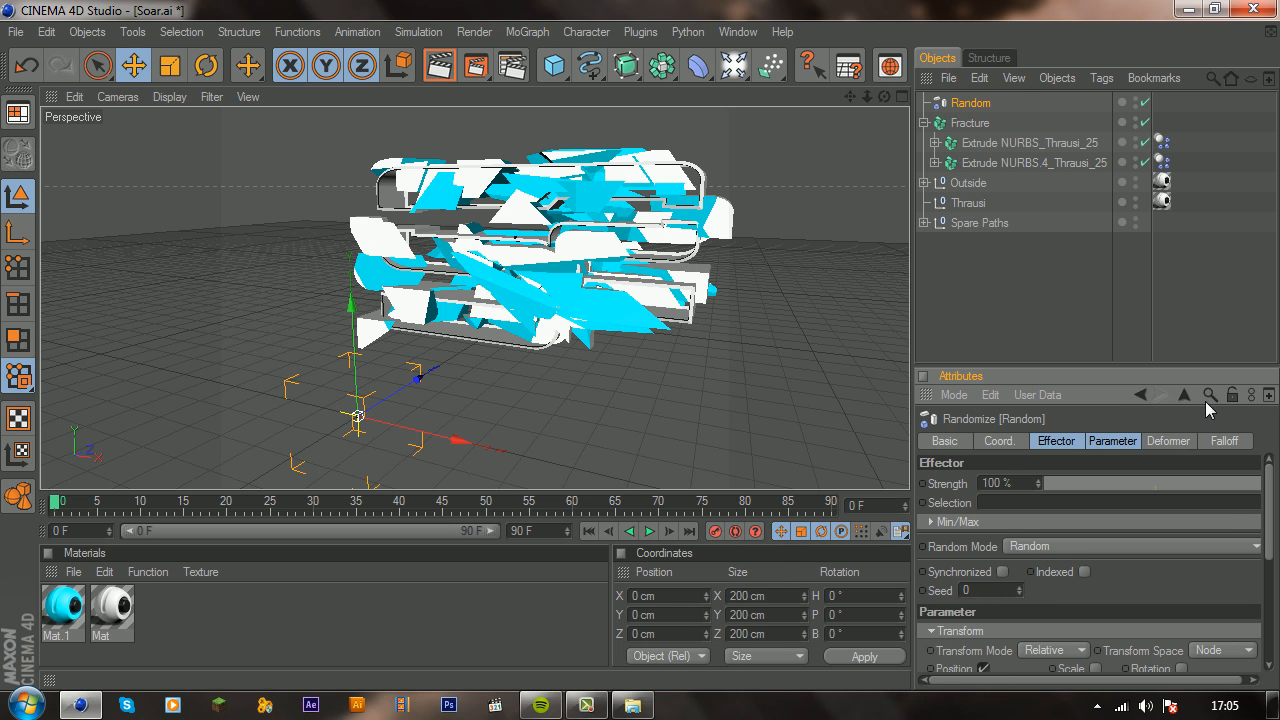
drag(1219, 476, 1087, 479)
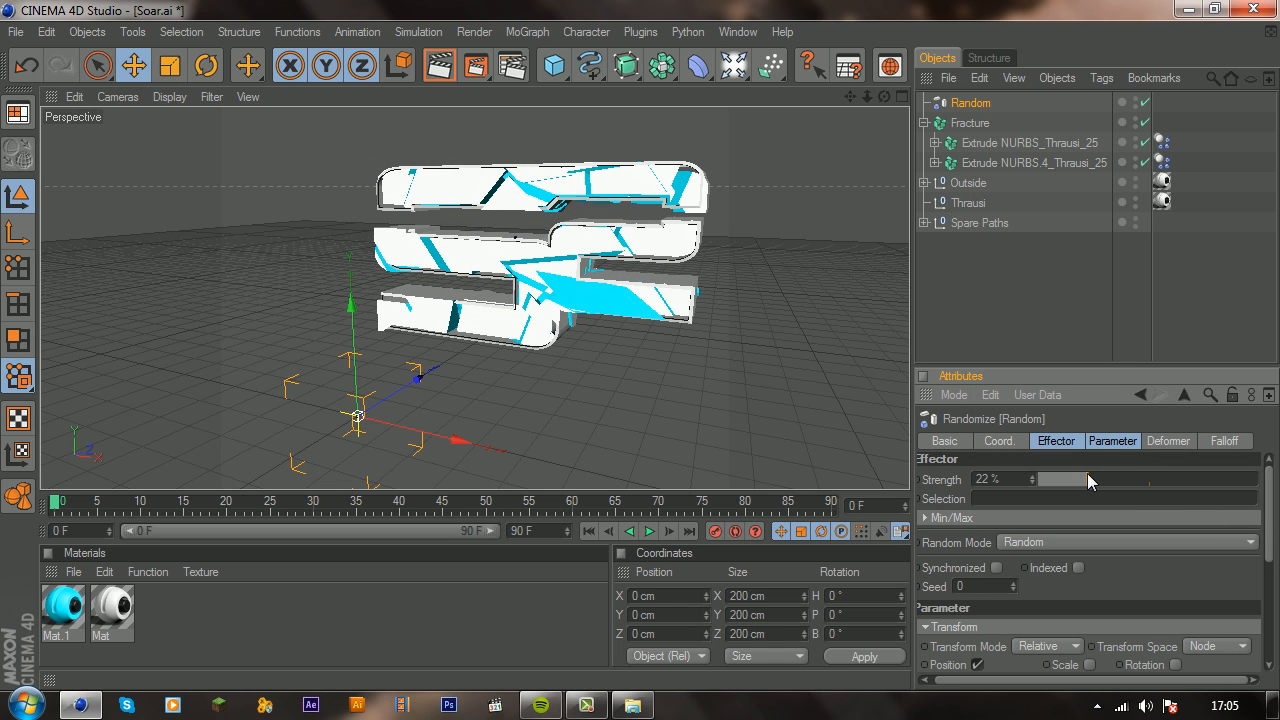
click(995, 568)
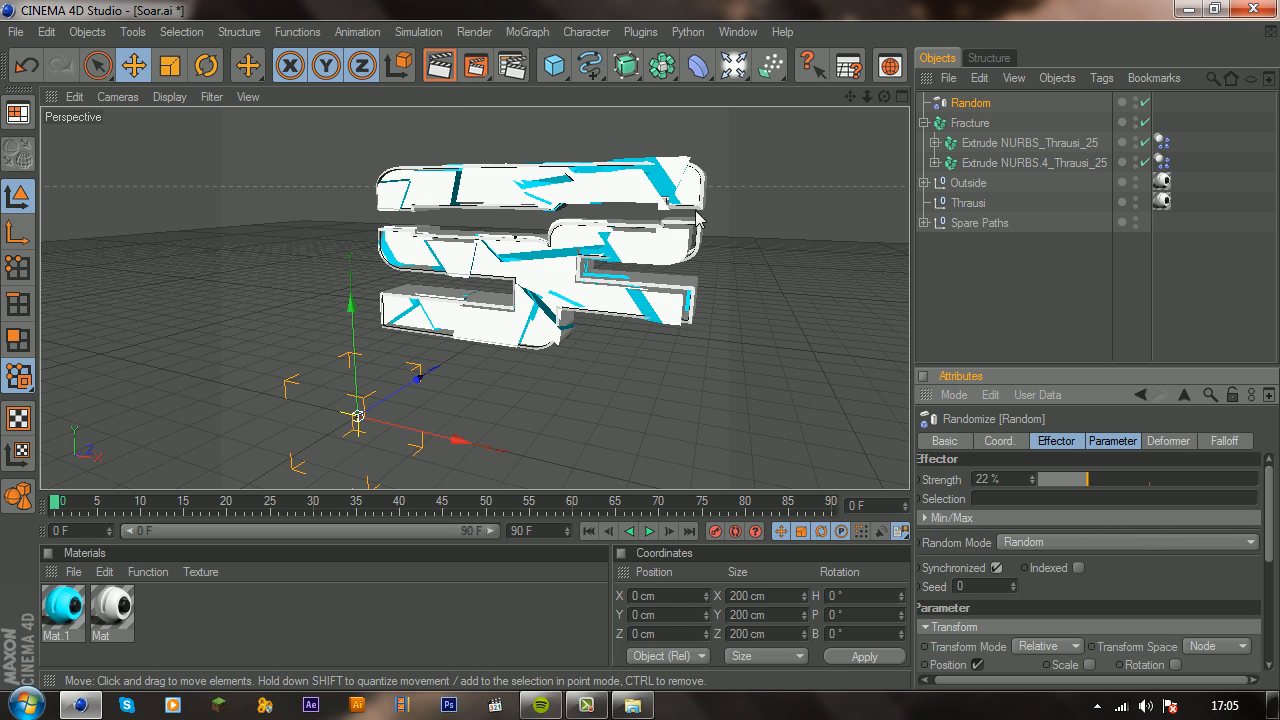
Step: Inspect the scattered logo pieces from a slightly different angle and render a preview in the viewport
scroll(697, 214, up, 3)
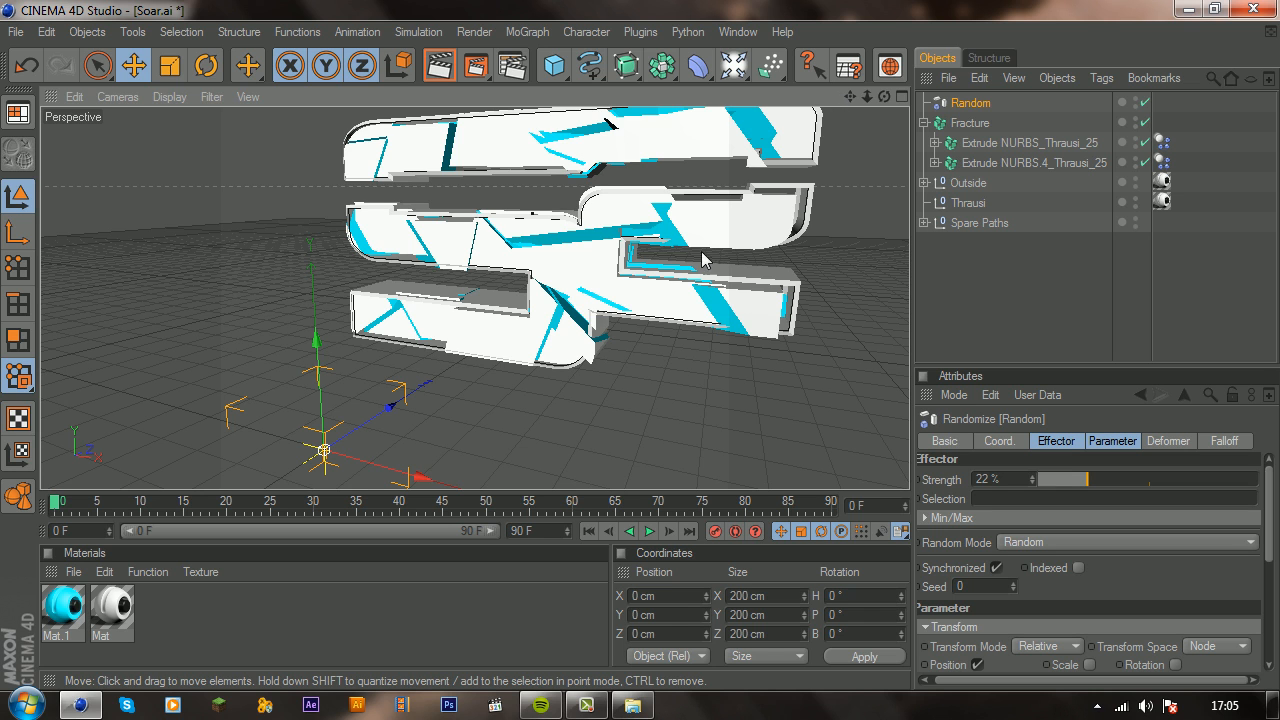
scroll(714, 251, down, 2)
drag(849, 97, 780, 132)
scroll(713, 221, up, 2)
scroll(711, 205, down, 3)
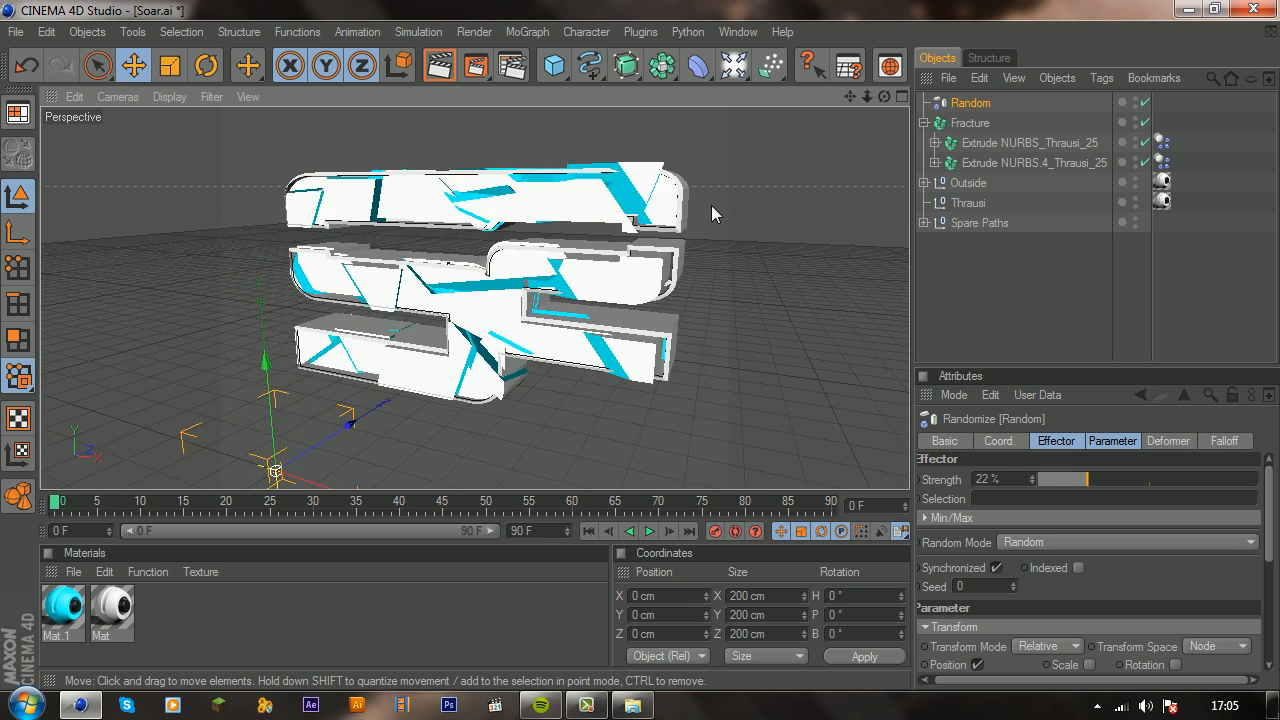
scroll(711, 203, up, 2)
drag(884, 97, 418, 337)
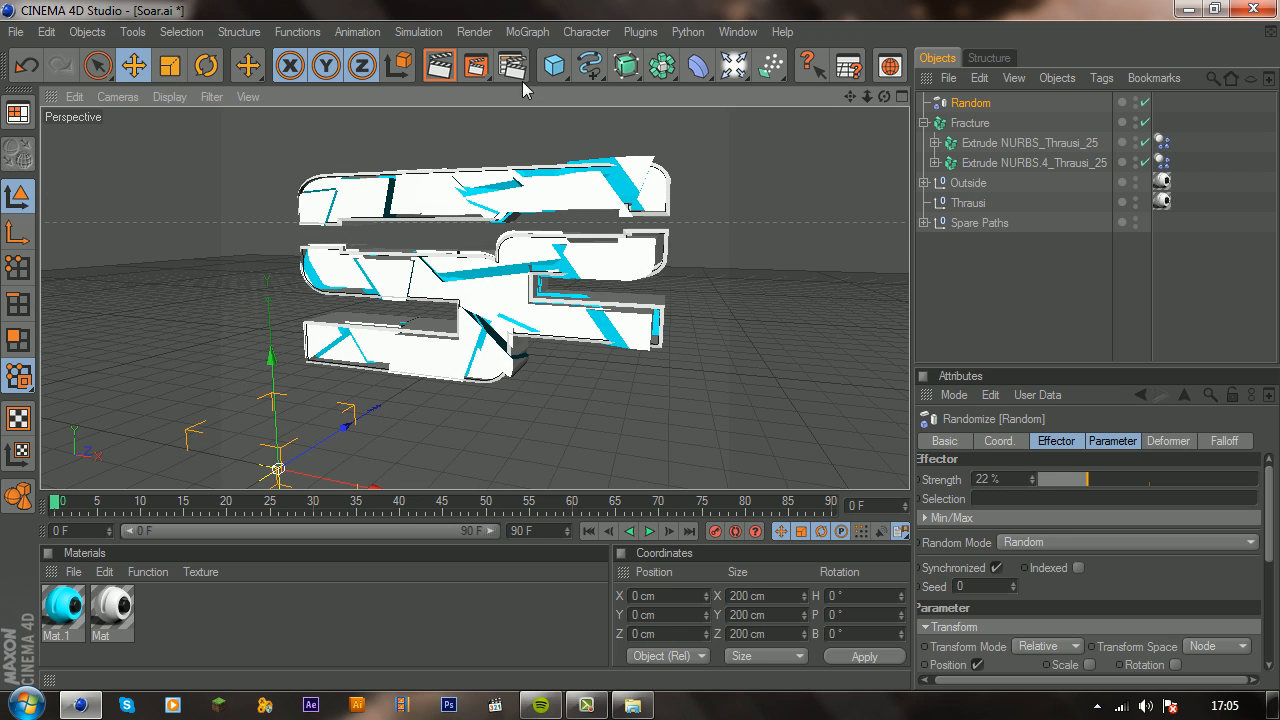
click(447, 68)
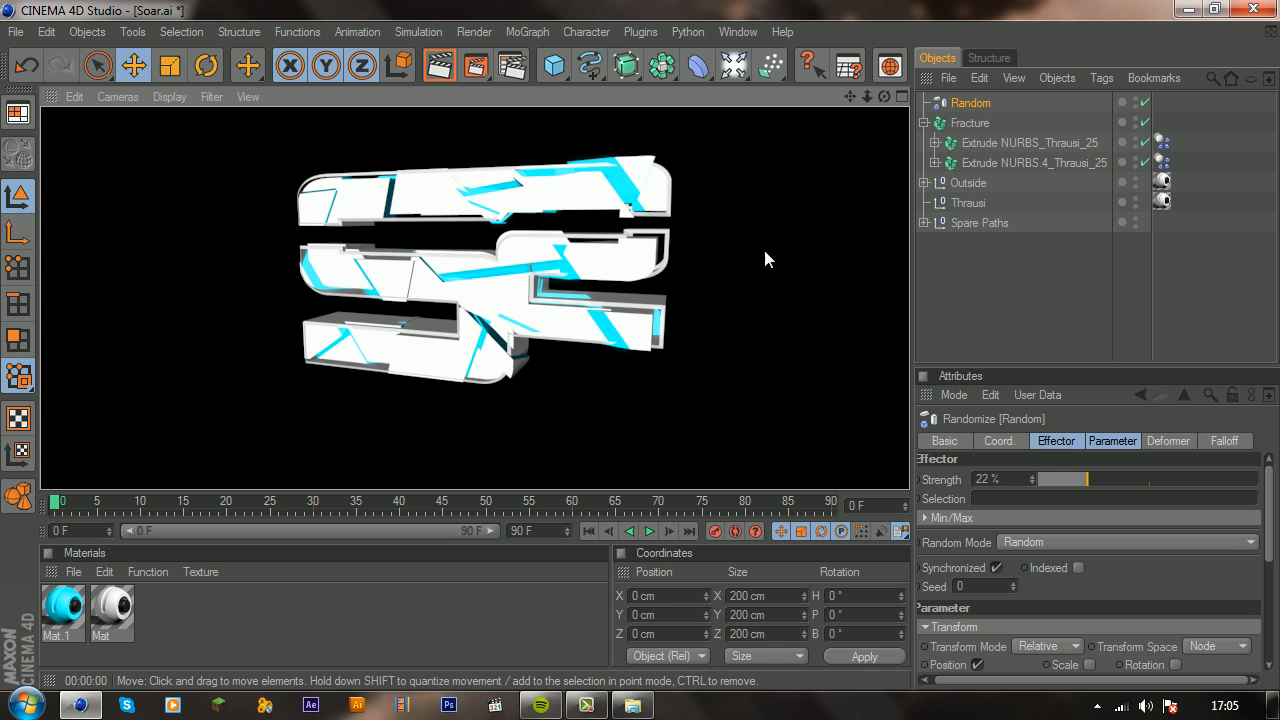
Step: Group every object from Random to Spare Paths into one null and name it Logo
click(1007, 279)
click(980, 224)
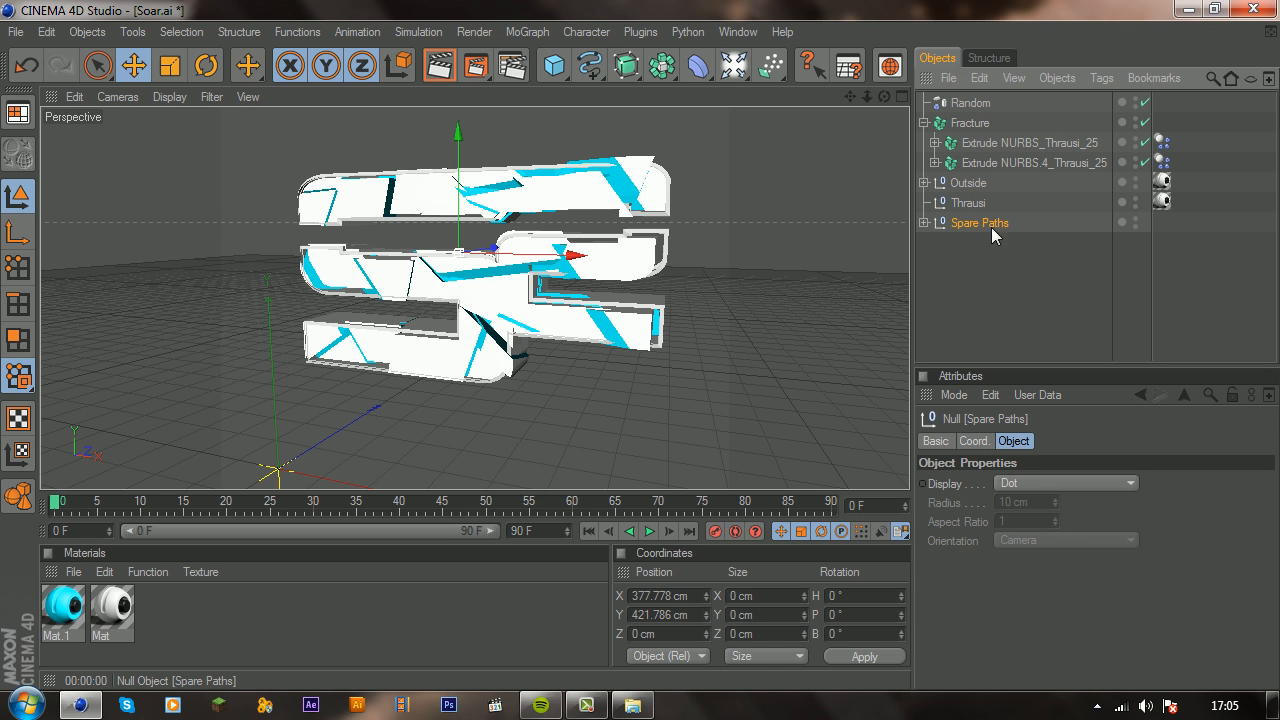
shift+click(970, 108)
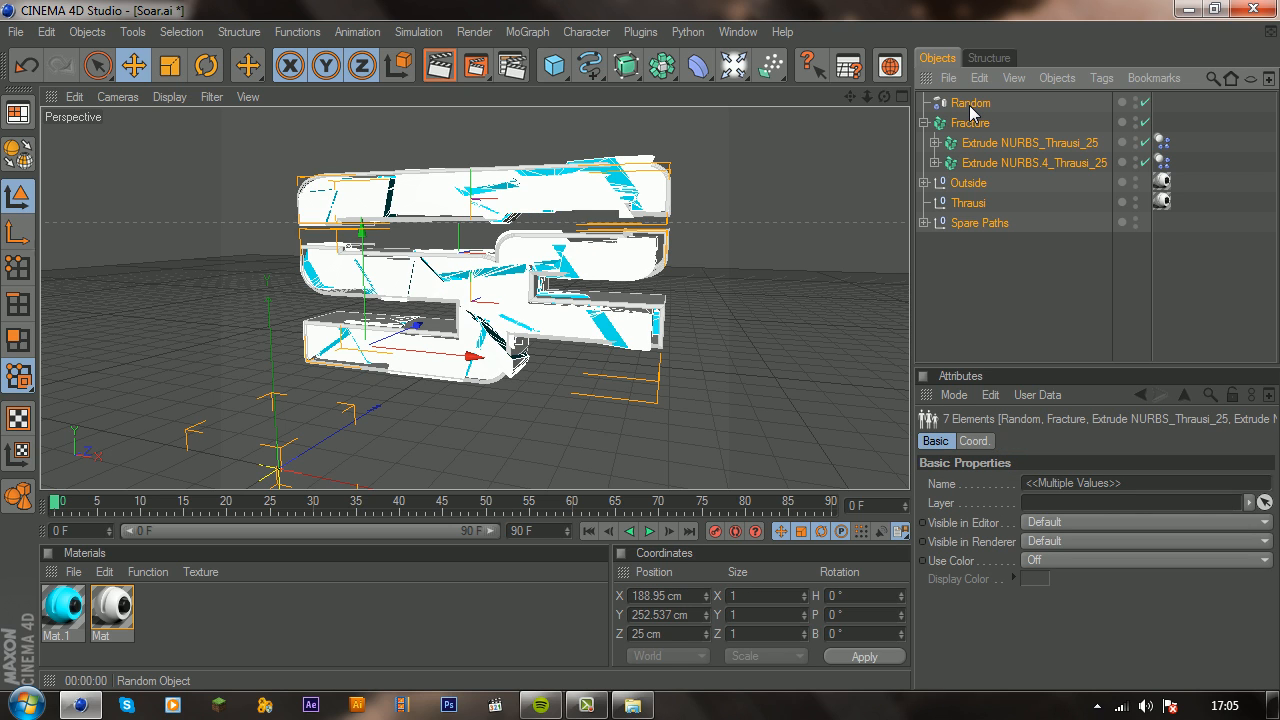
key(alt+g)
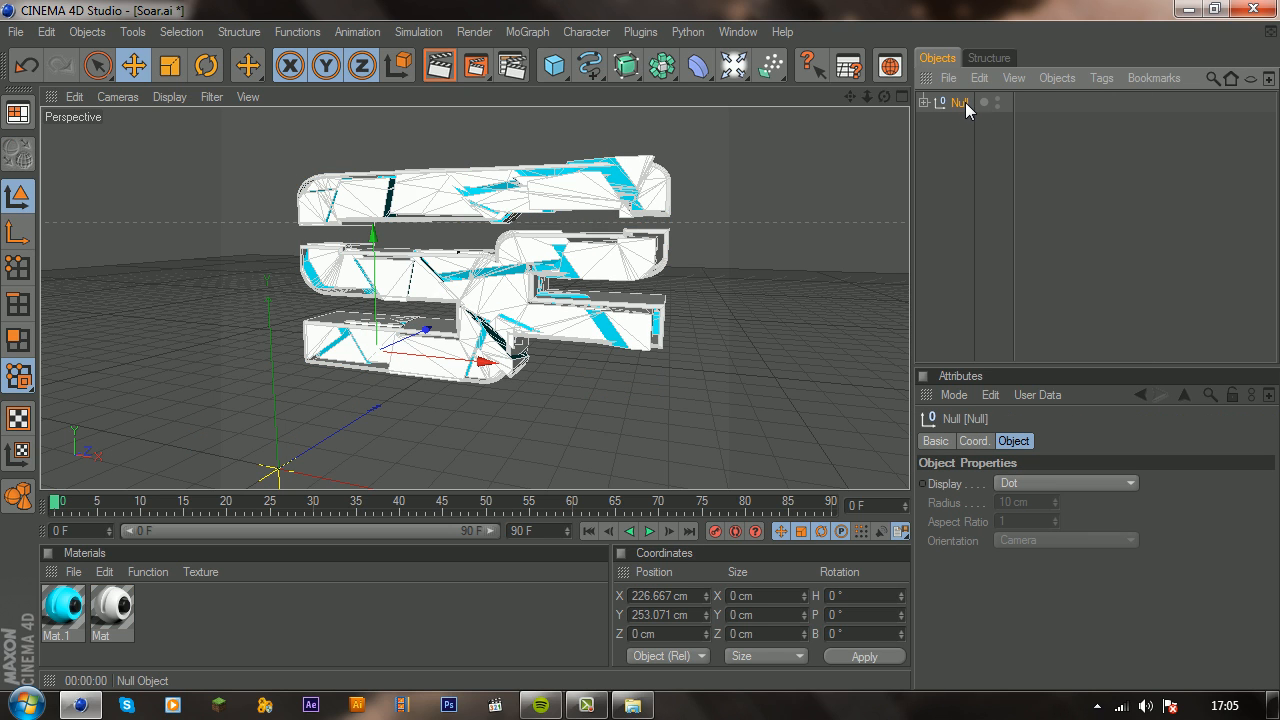
double_click(962, 102)
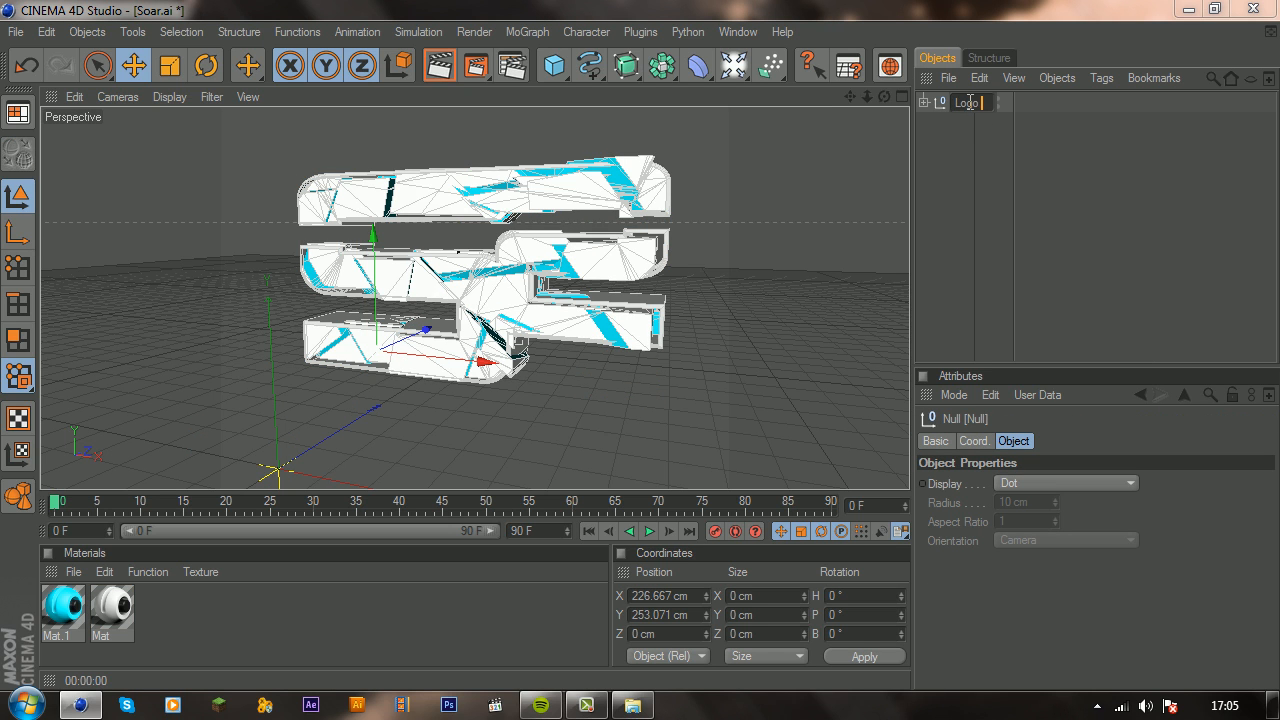
key(Return)
Step: Open the recent file Giveaway for Peeps.c4d and delete its top Null hierarchy, keeping the Light's group and Camera
click(738, 32)
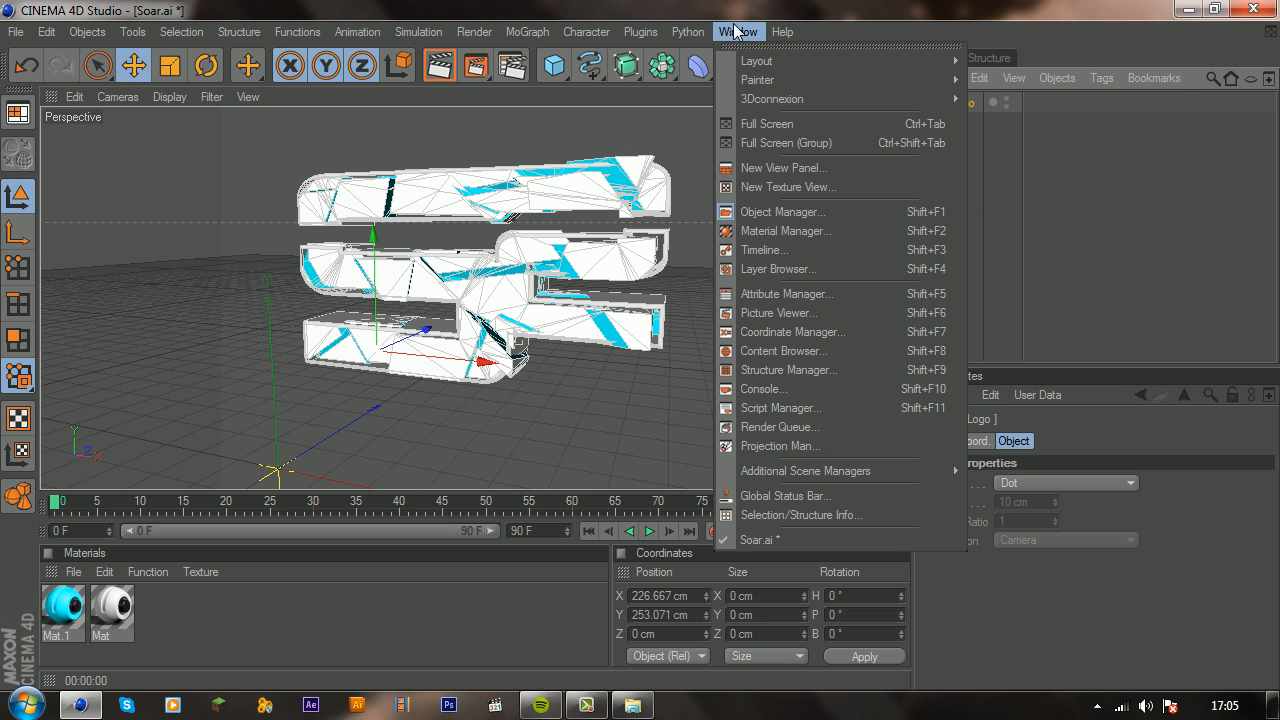
click(16, 32)
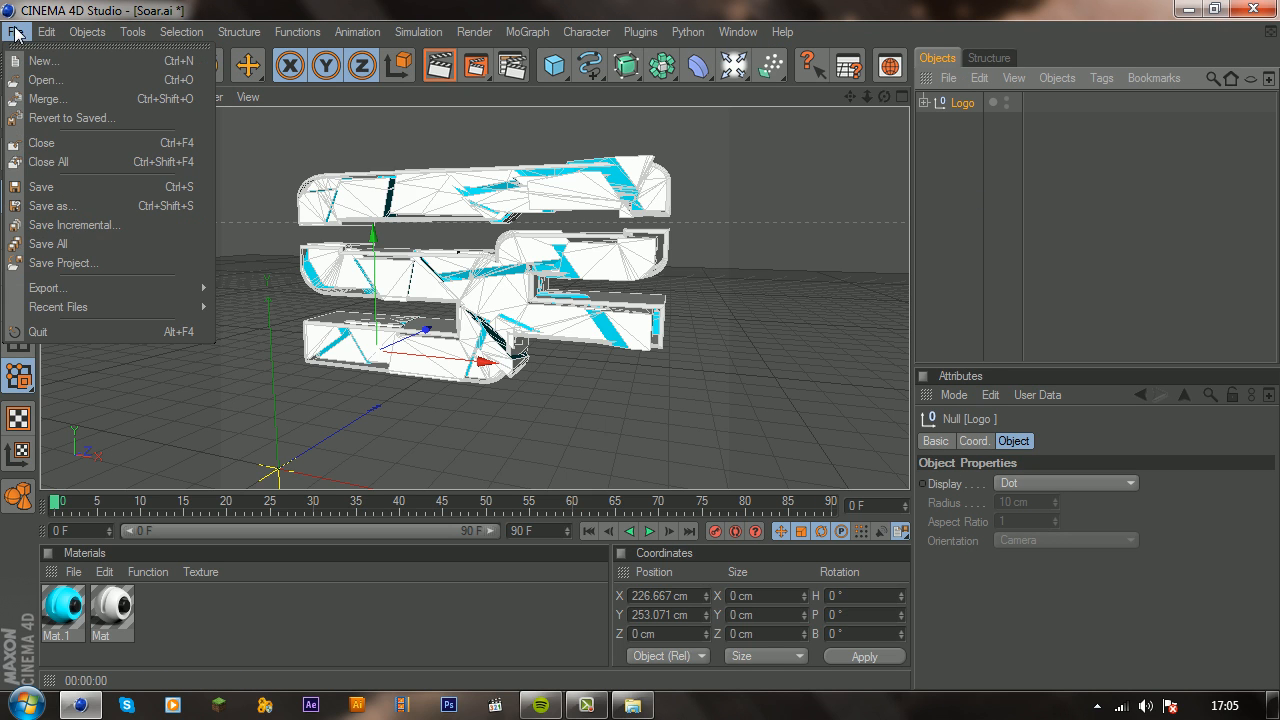
mouse_move(72, 308)
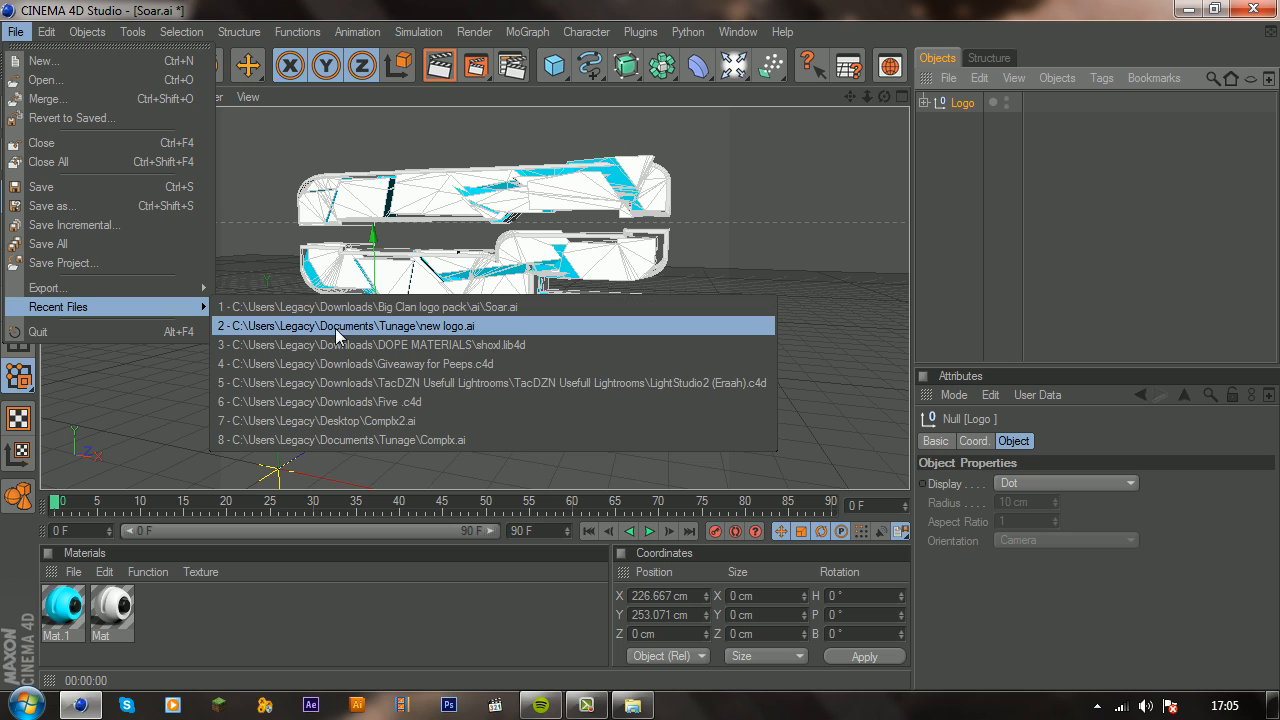
click(341, 363)
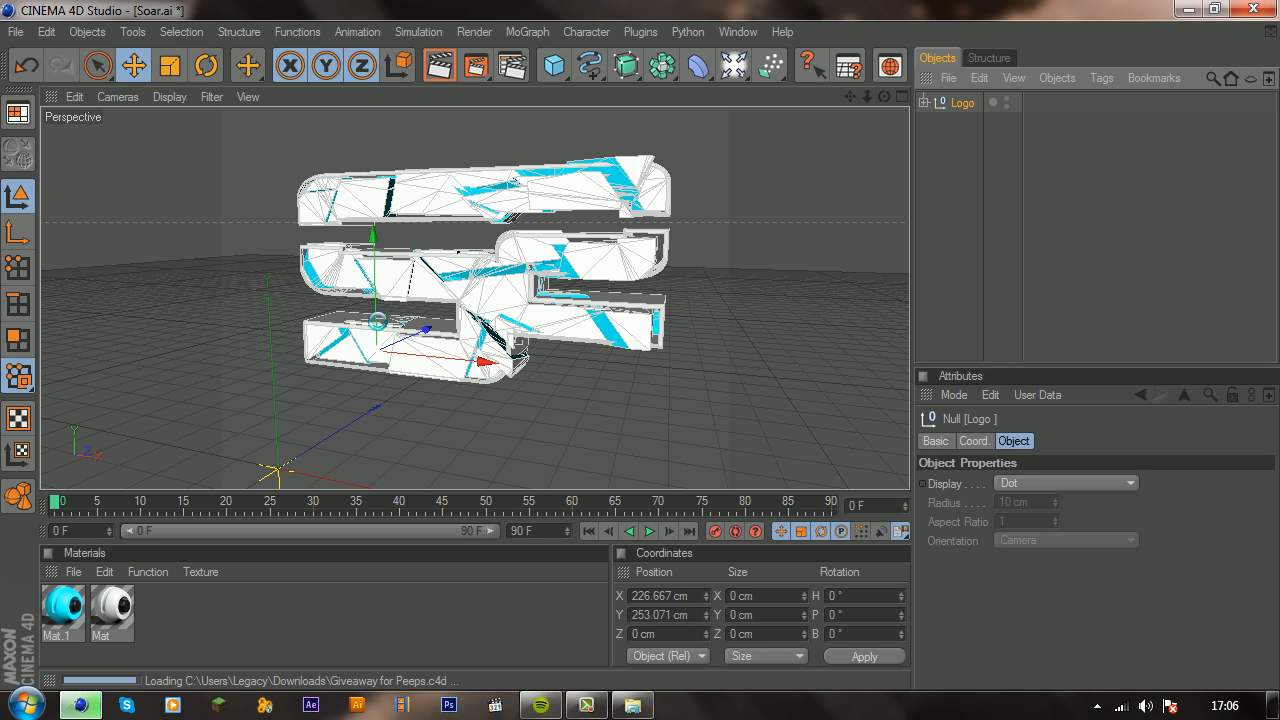
click(758, 438)
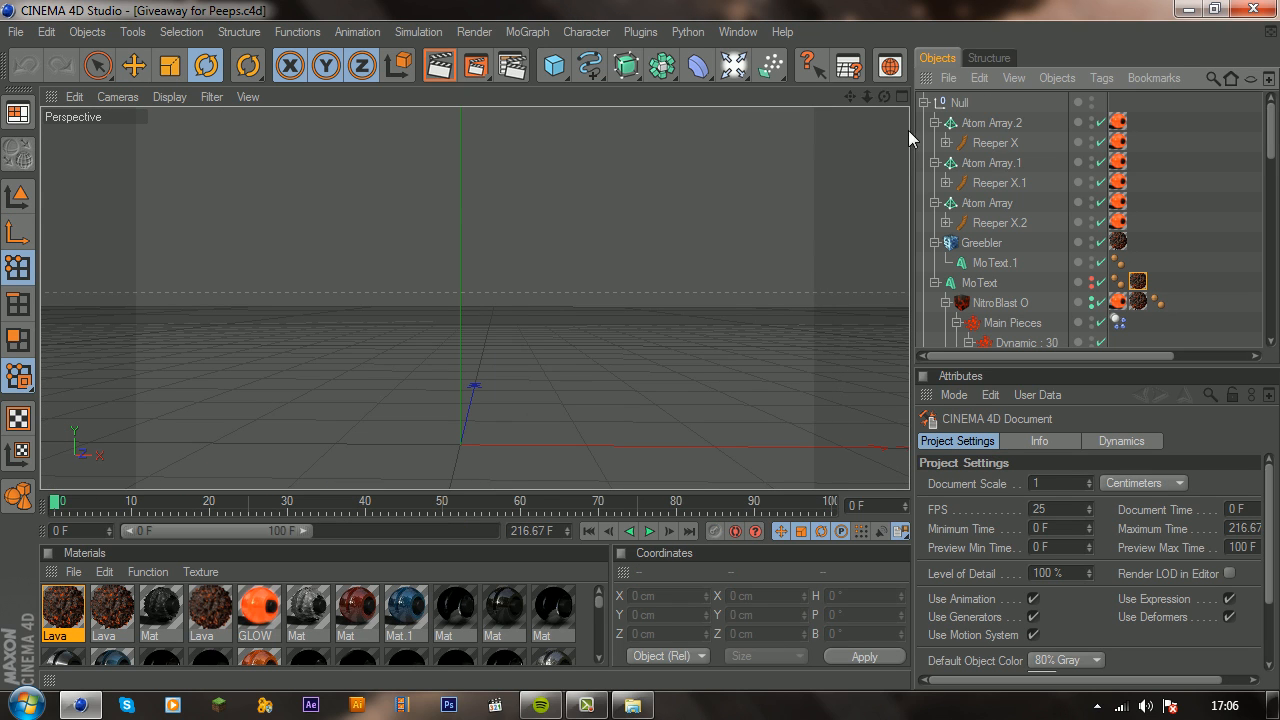
click(968, 105)
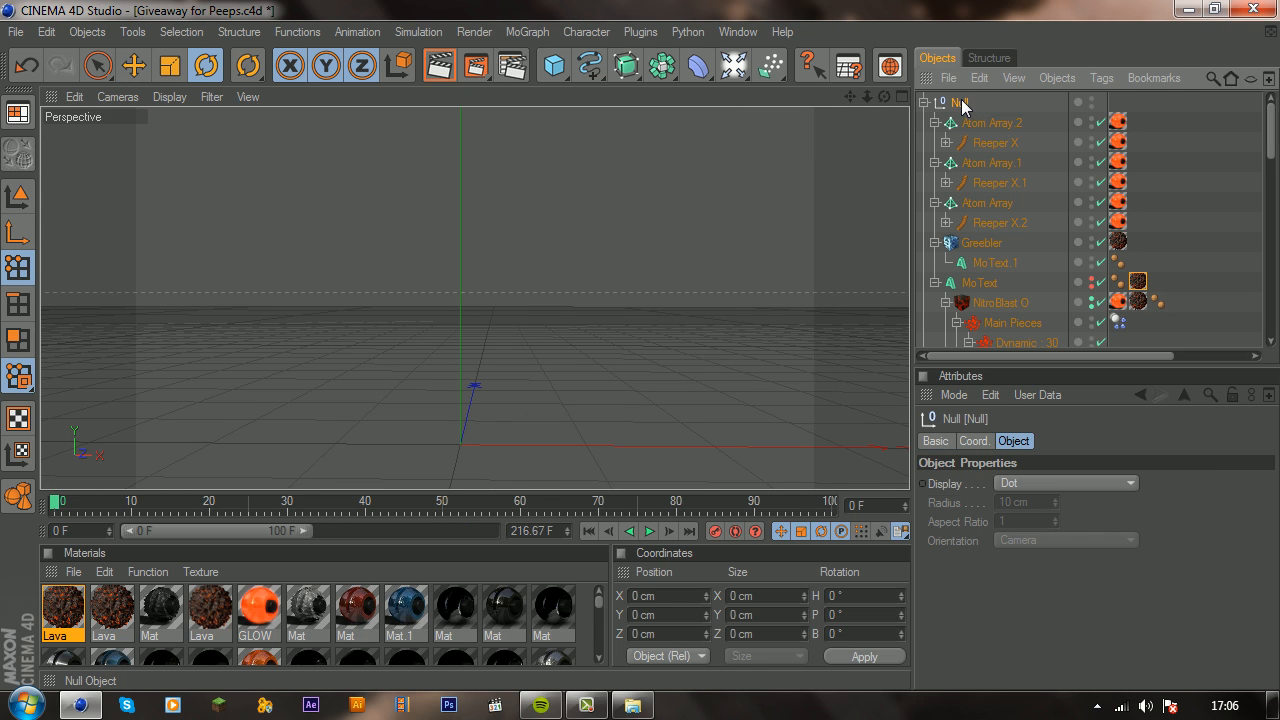
key(Delete)
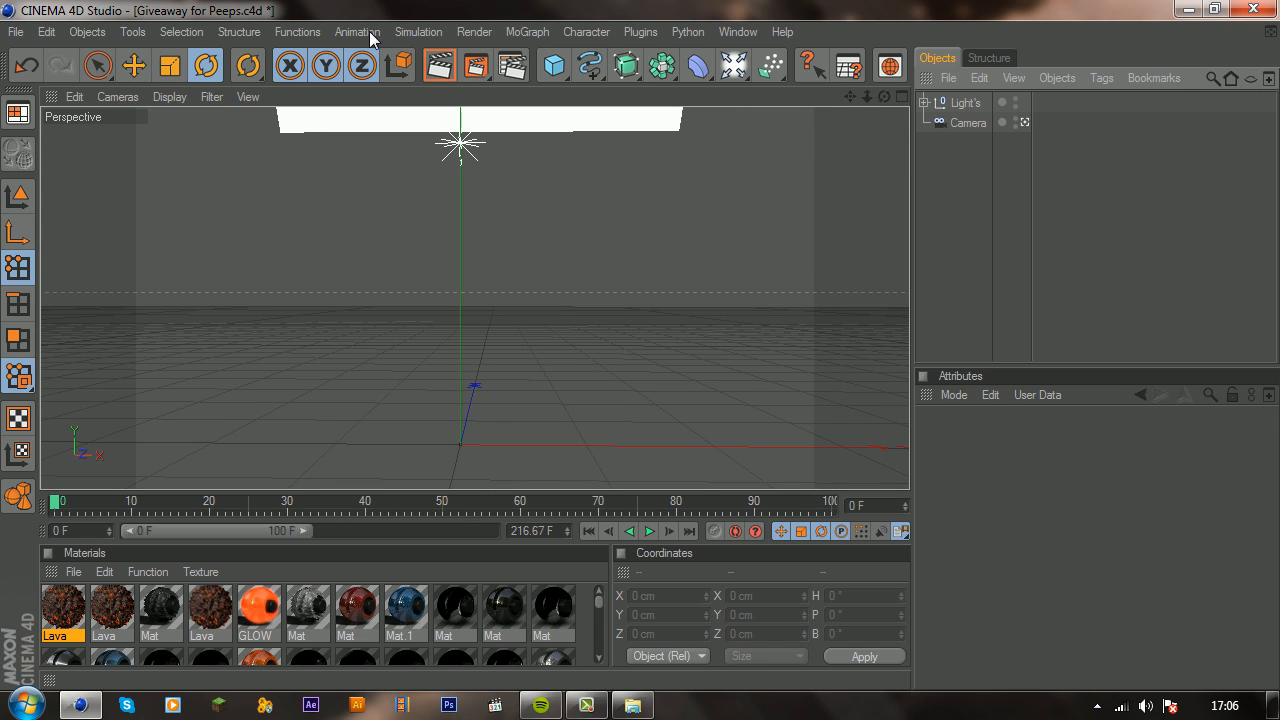
Step: Try to copy the Logo group from Soar.ai into Giveaway for Peeps.c4d, and undo the paste
click(738, 31)
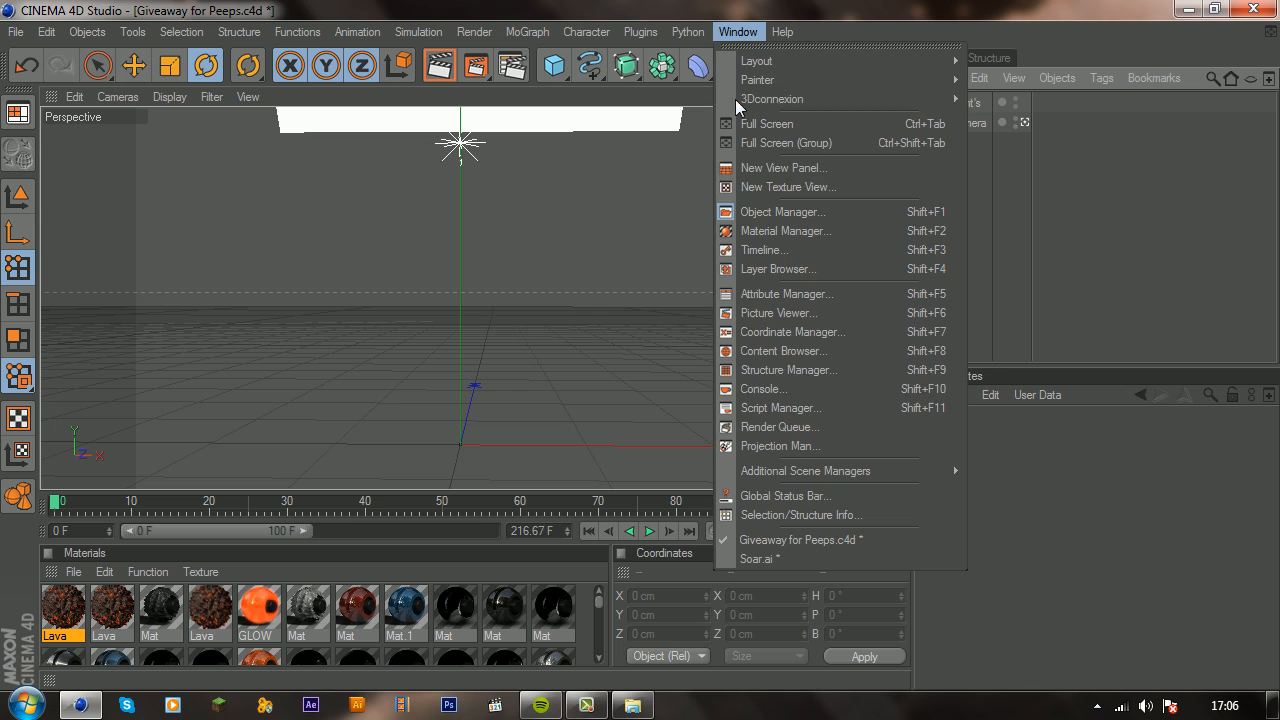
click(757, 558)
double_click(965, 102)
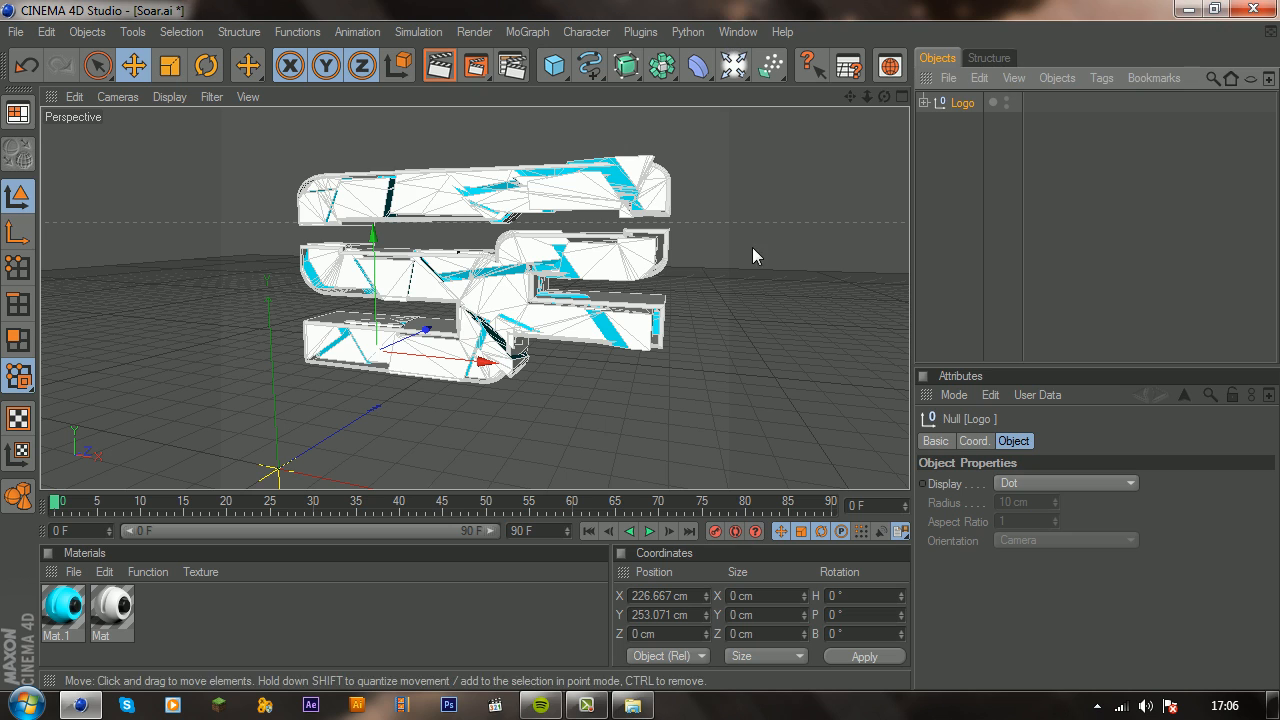
click(738, 31)
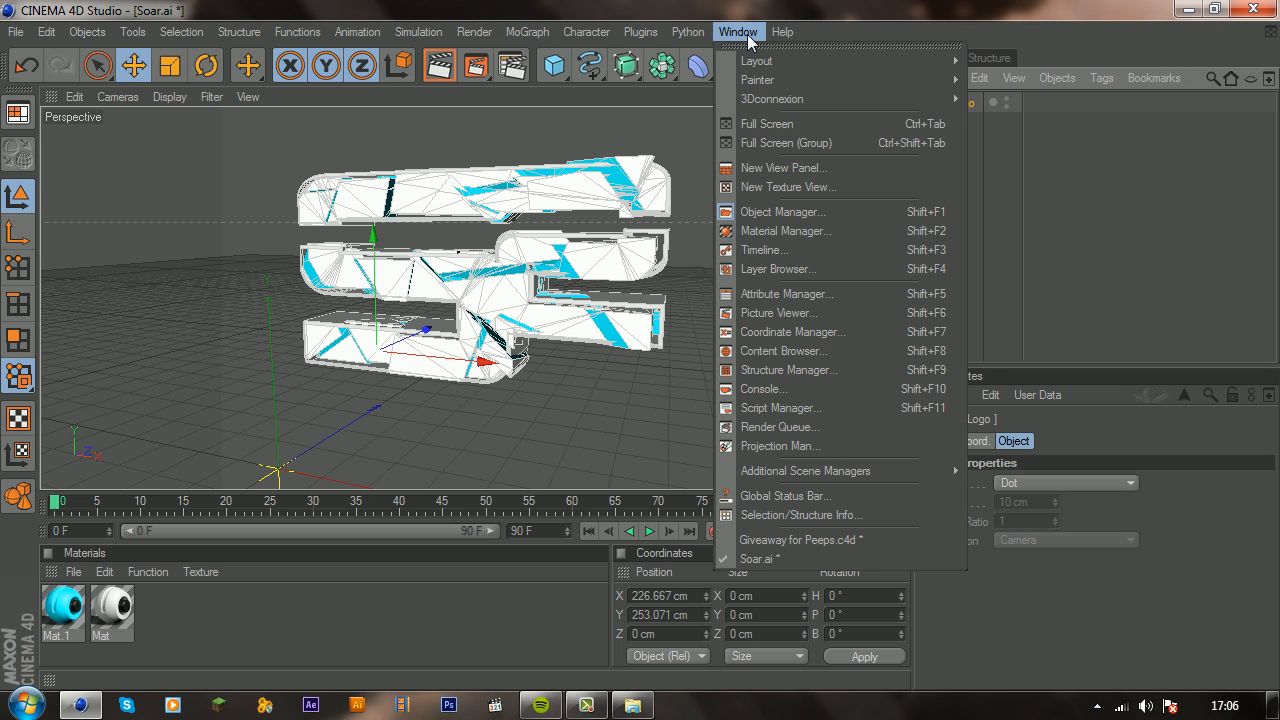
click(765, 540)
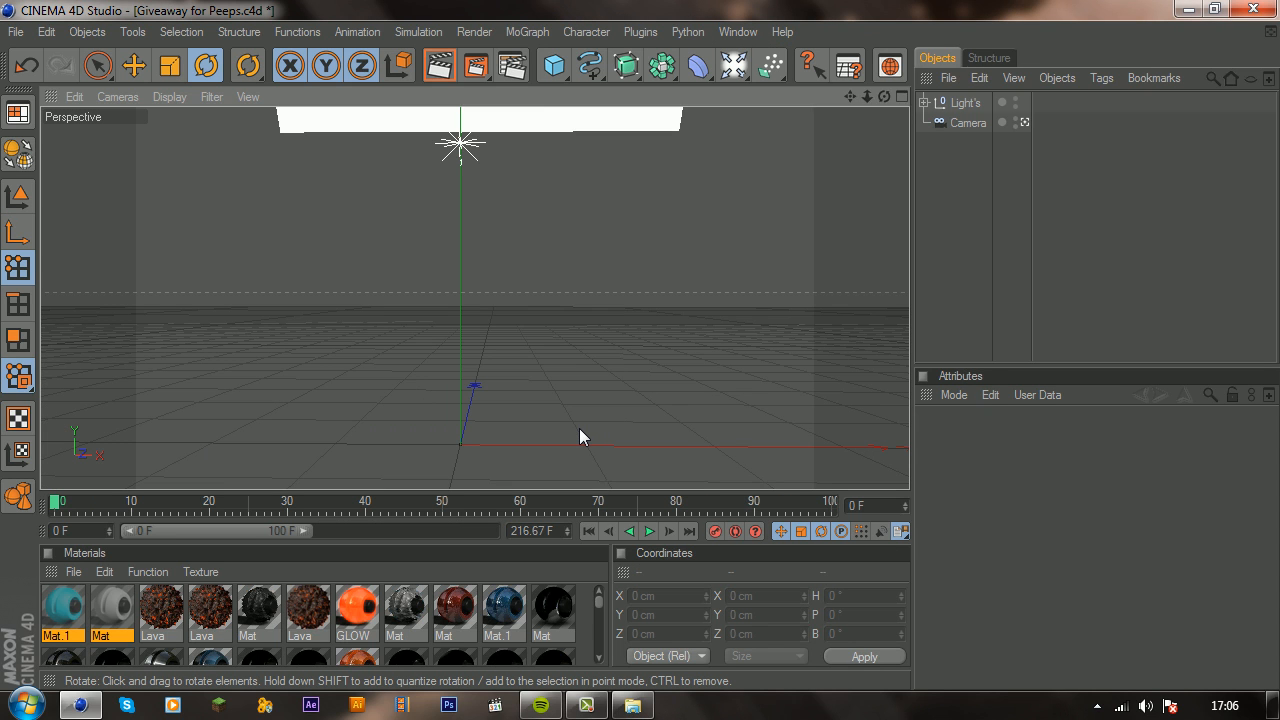
key(ctrl+v)
scroll(814, 183, down, 6)
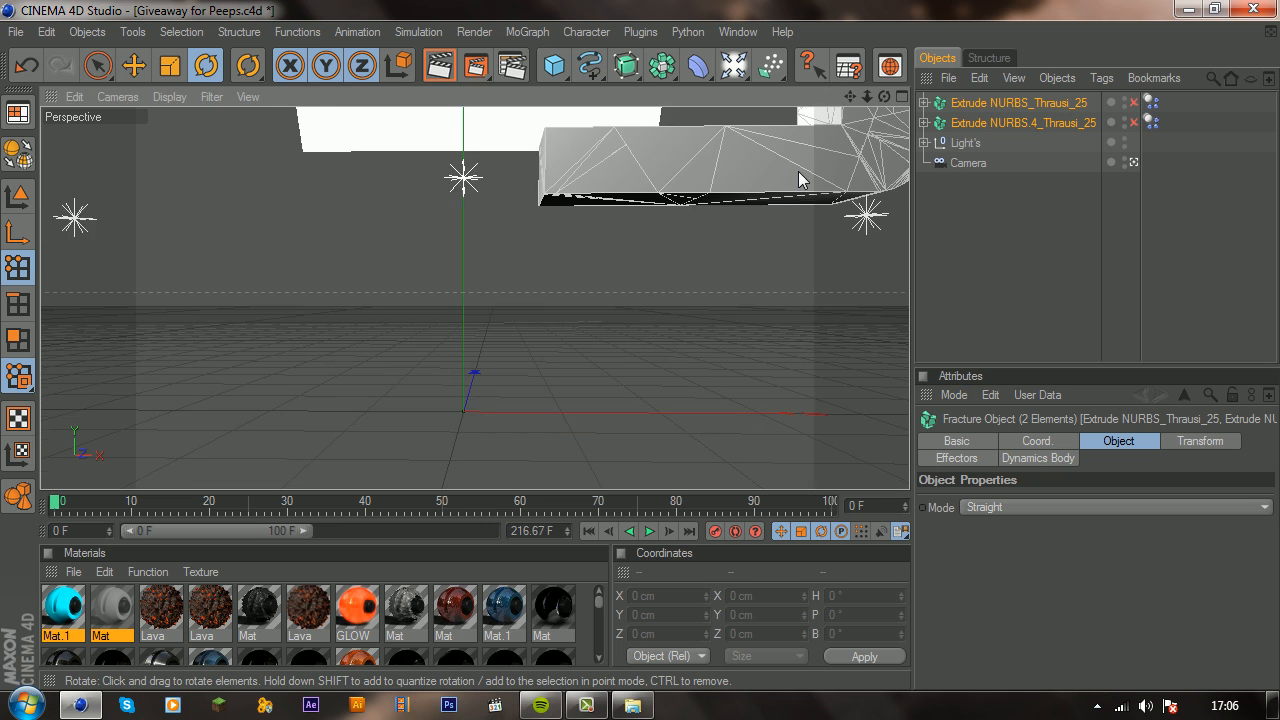
scroll(791, 172, up, 2)
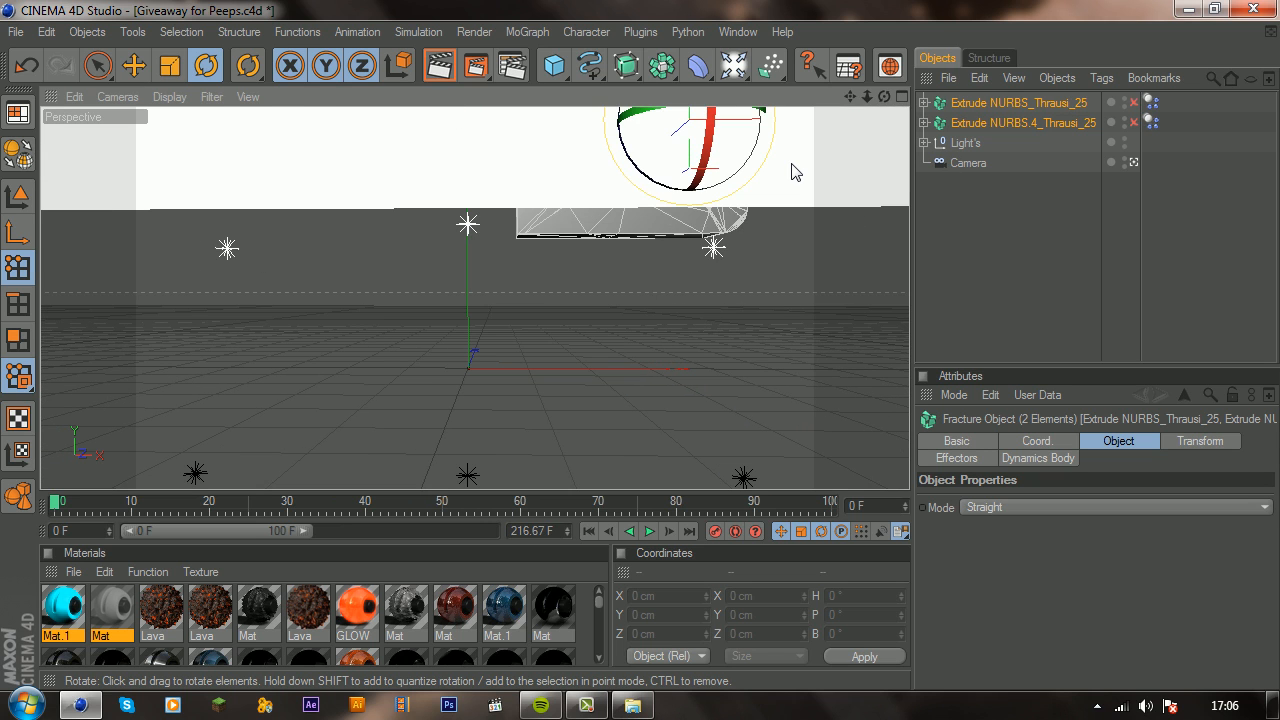
key(ctrl+z)
Step: Copy the Logo group from Soar.ai and paste it into Giveaway for Peeps.c4d
click(738, 31)
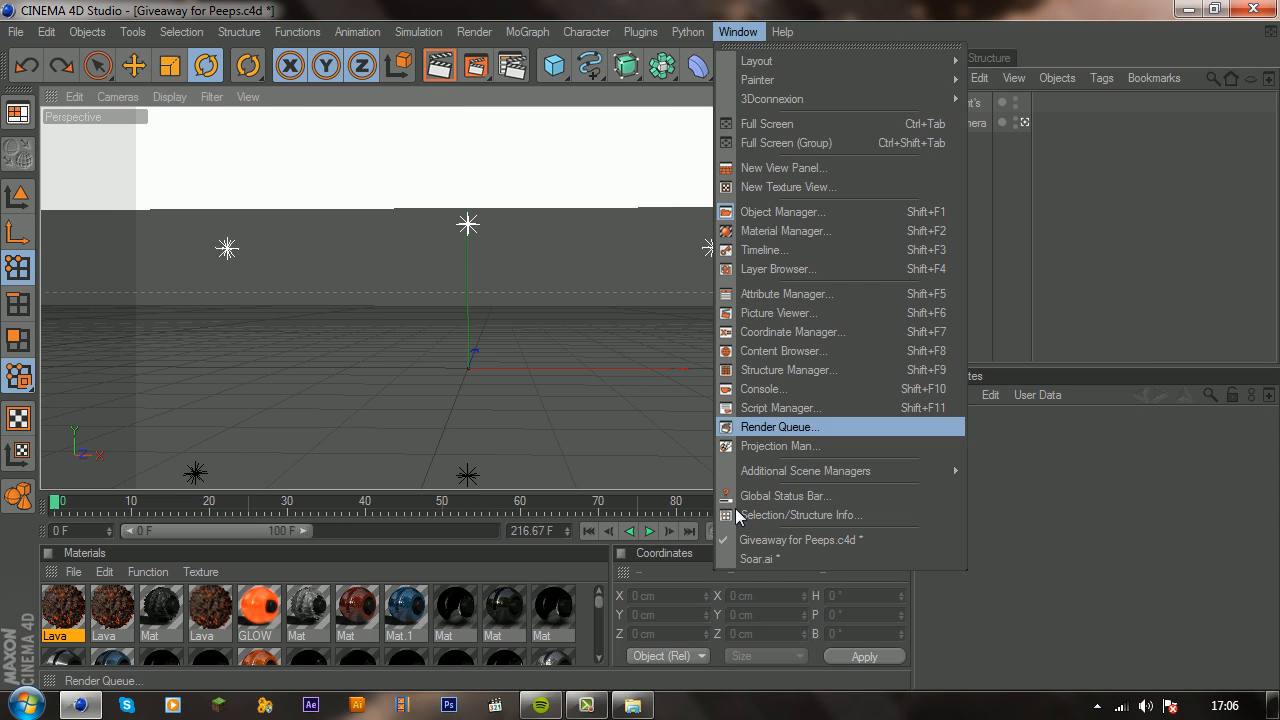
click(748, 560)
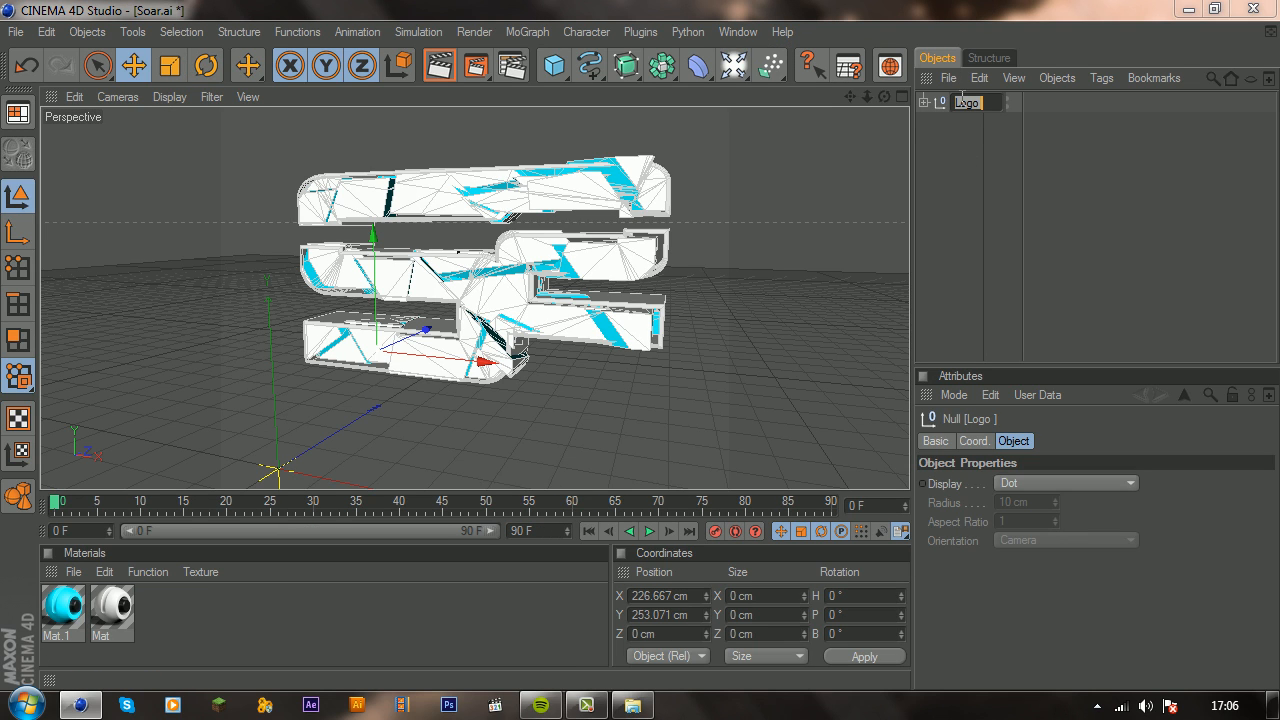
click(747, 30)
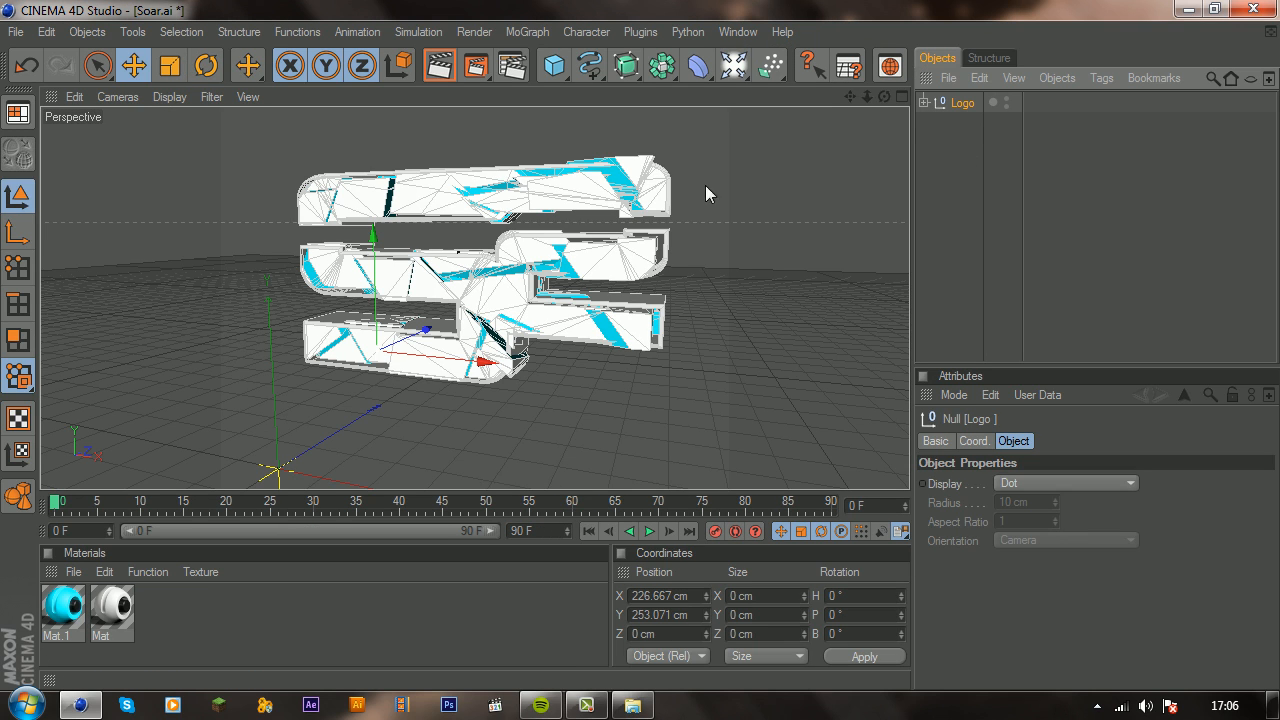
click(743, 32)
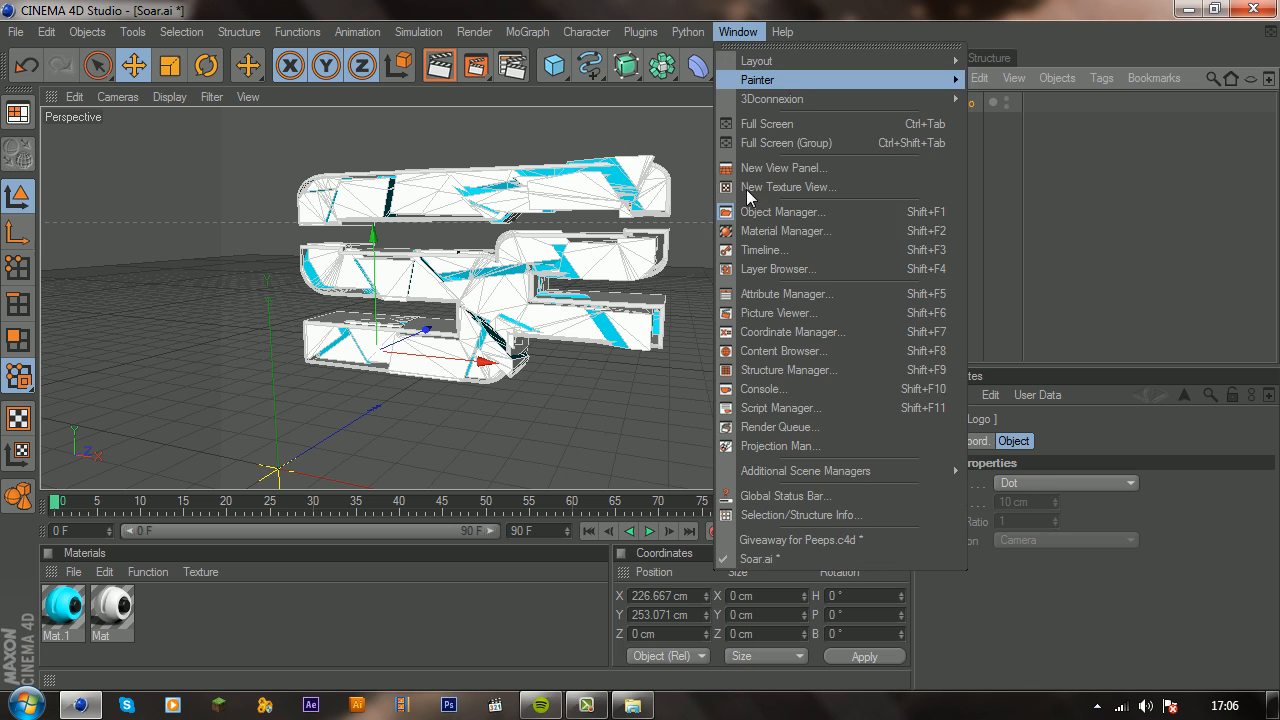
click(772, 538)
key(ctrl+v)
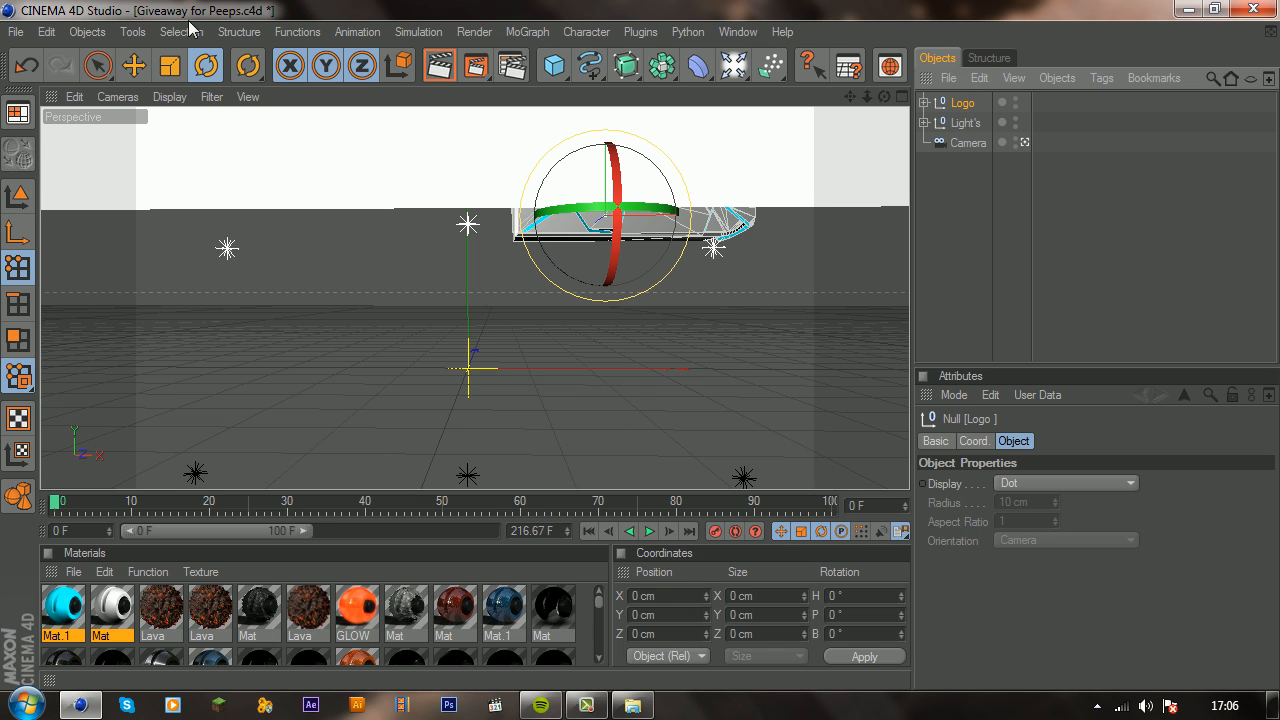
Step: Move the Logo group down and sideways until it sits centred among the lights, and render a preview in the viewport
click(133, 65)
drag(683, 224, 552, 224)
drag(475, 145, 482, 340)
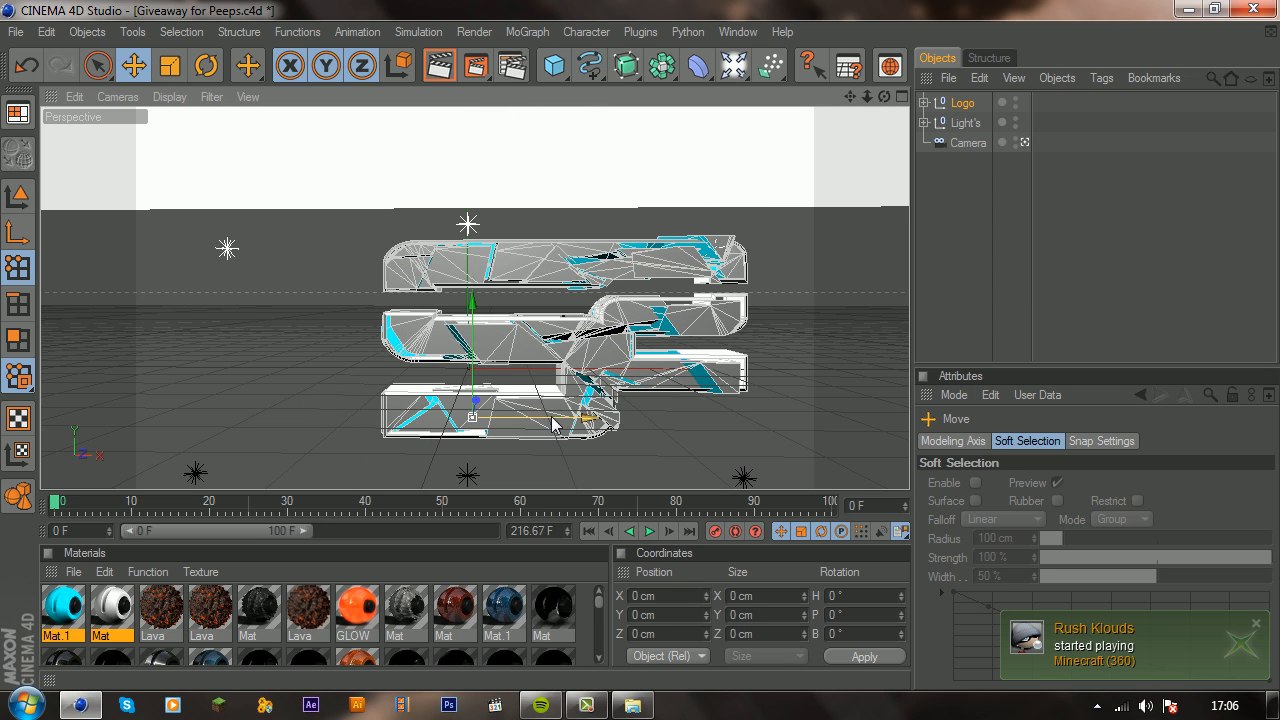
drag(551, 425, 464, 425)
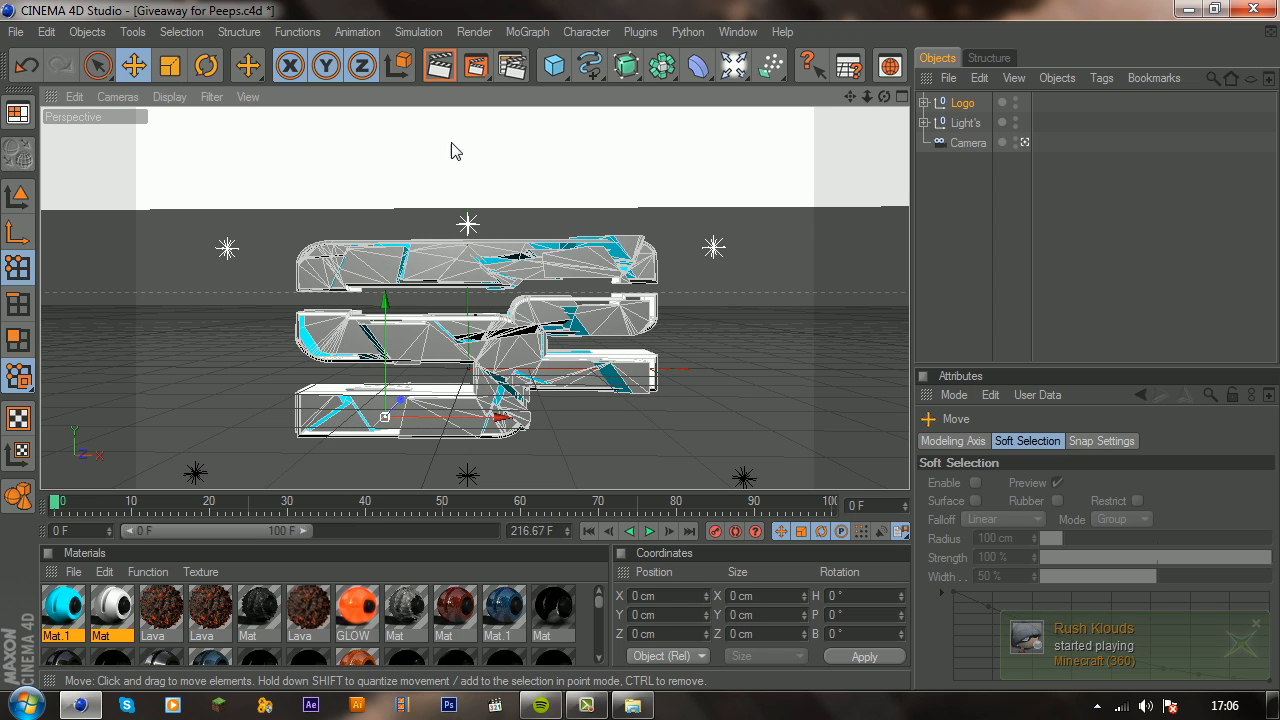
click(440, 66)
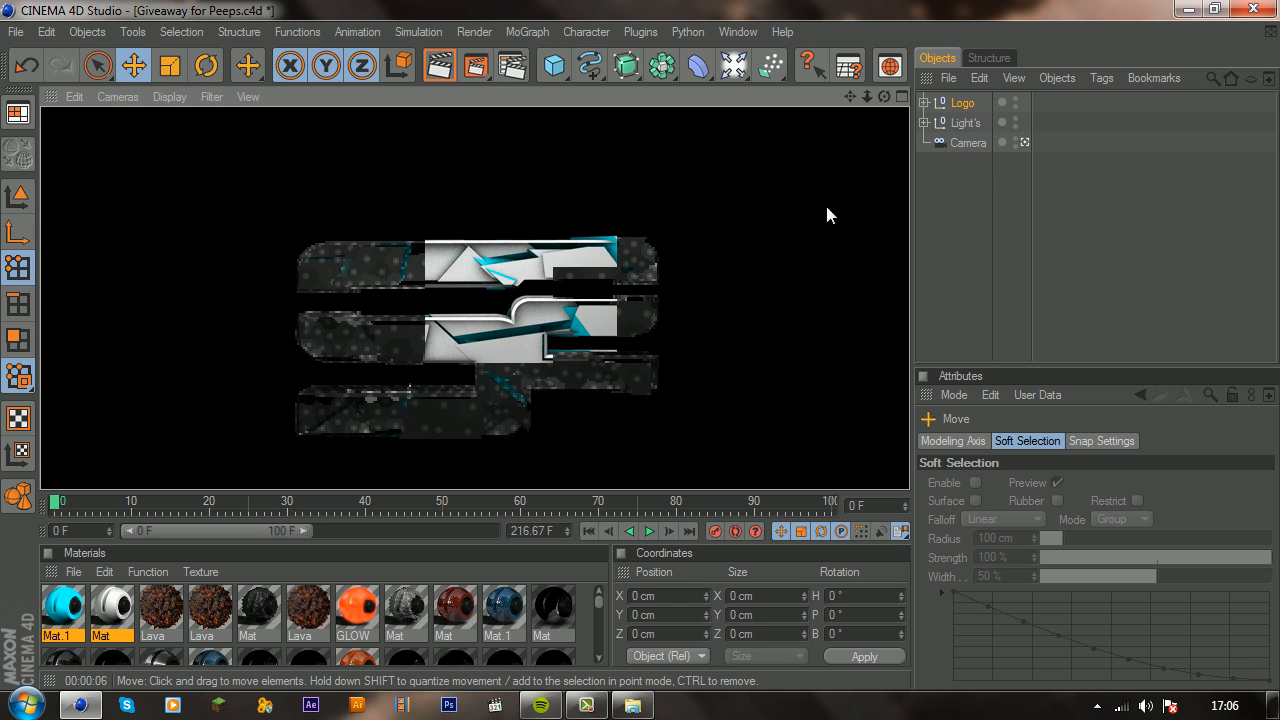
Step: Move the Logo group back along its Z axis so it stands behind the row of lights
drag(884, 96, 1000, 117)
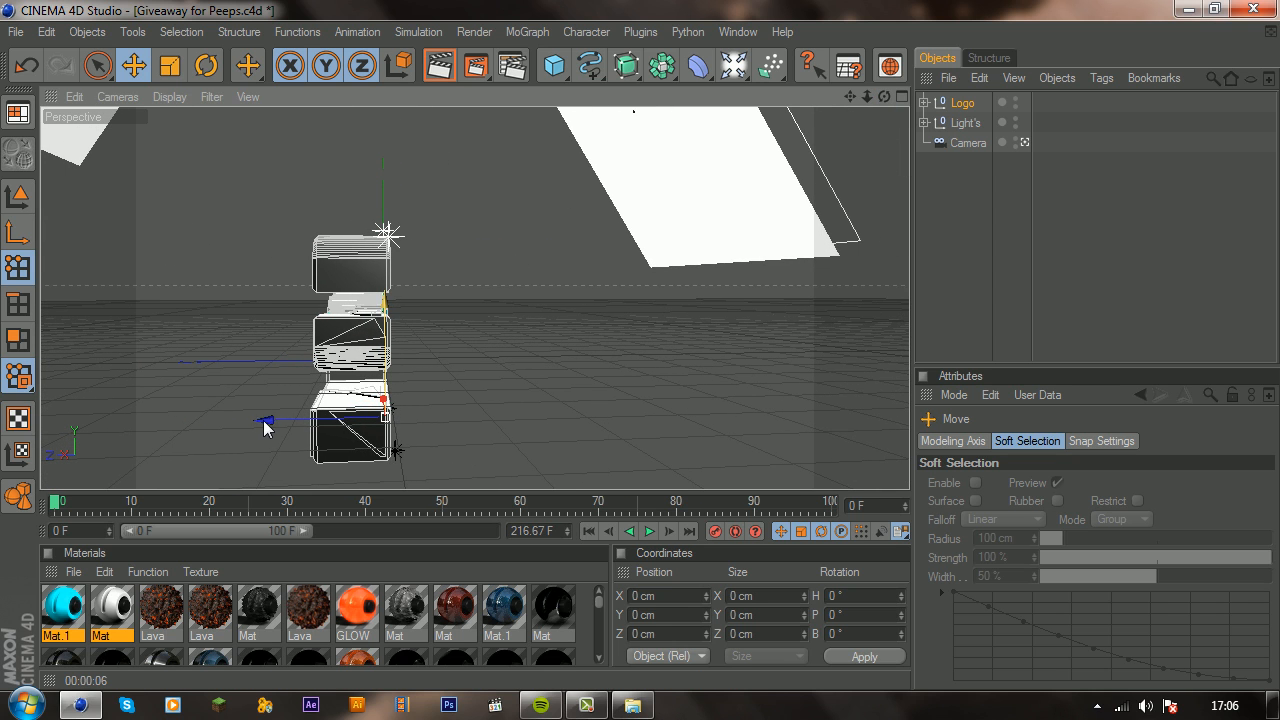
drag(266, 427, 358, 420)
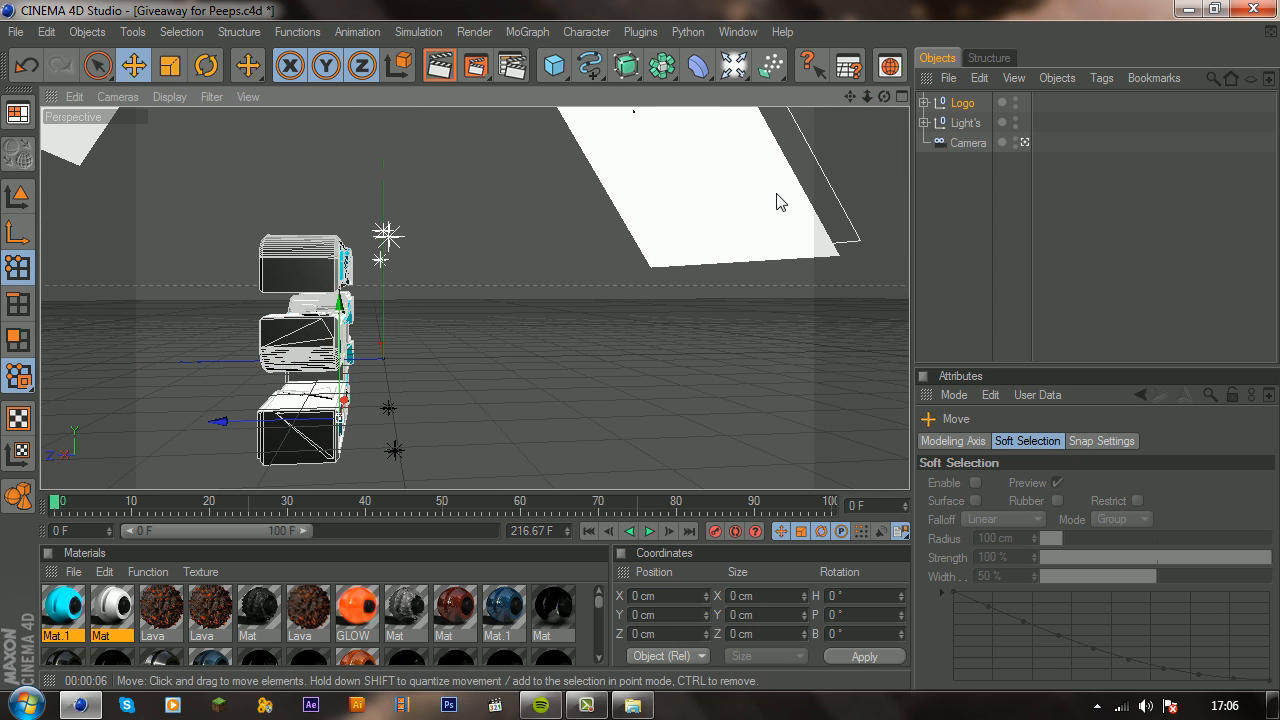
drag(884, 96, 1010, 160)
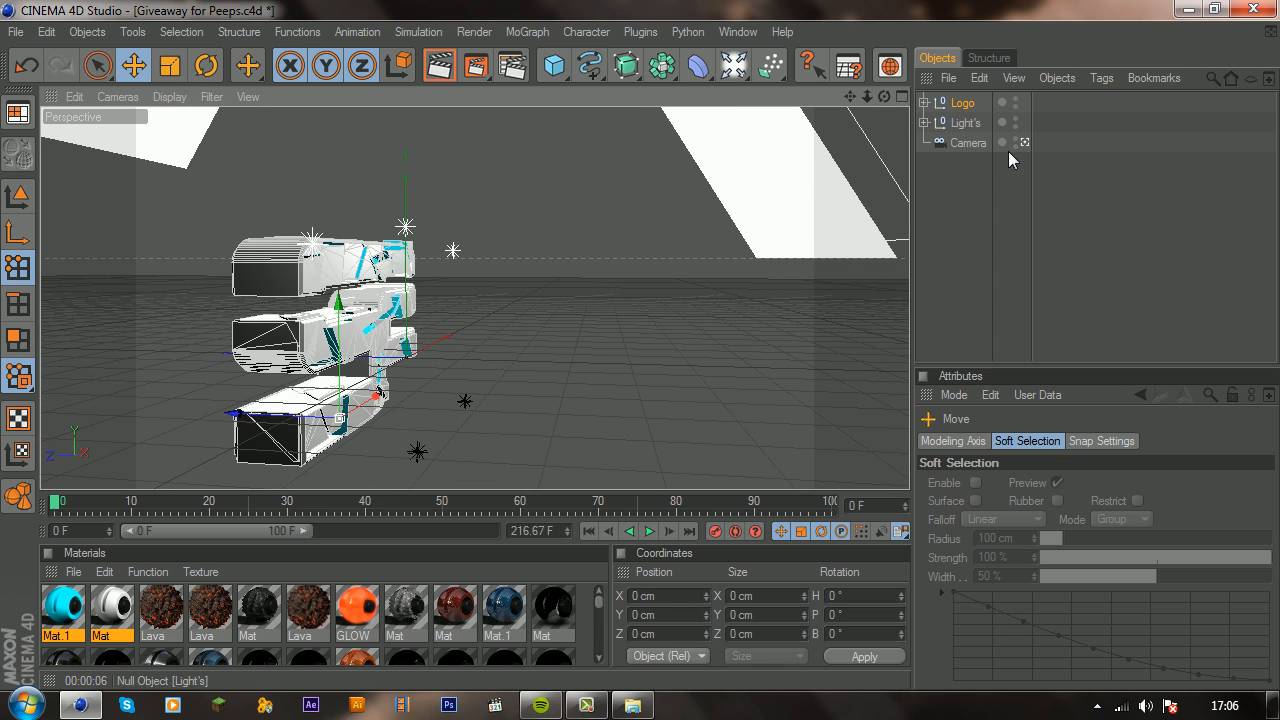
Step: Frame the logo closely from the front and rotate the Logo group slightly about its vertical axis
drag(884, 96, 907, 64)
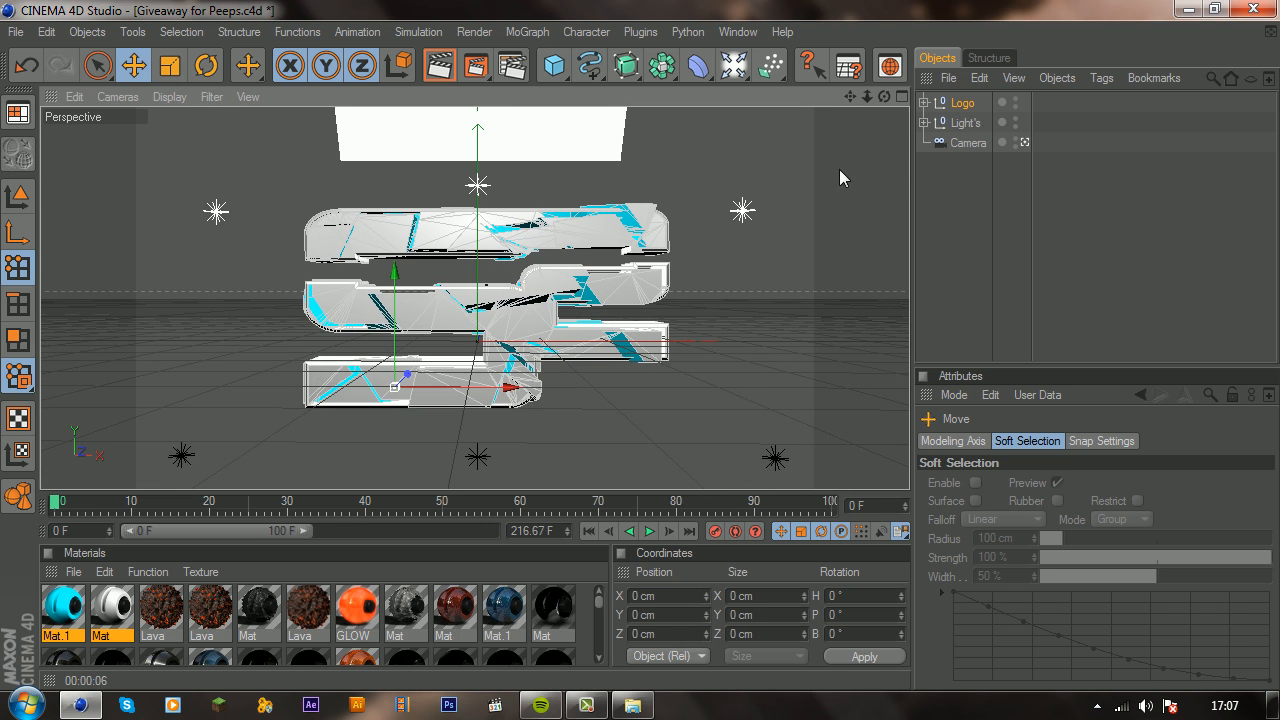
scroll(811, 204, up, 2)
drag(849, 97, 834, 84)
click(206, 65)
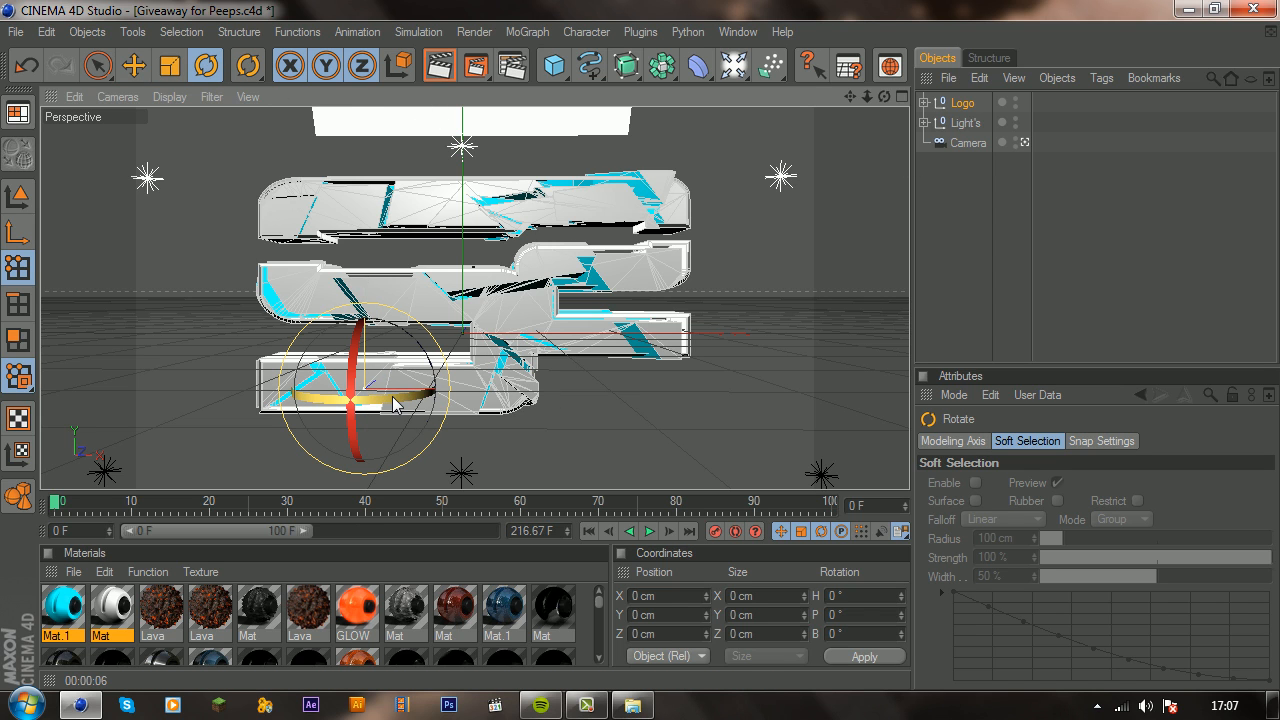
drag(393, 404, 484, 413)
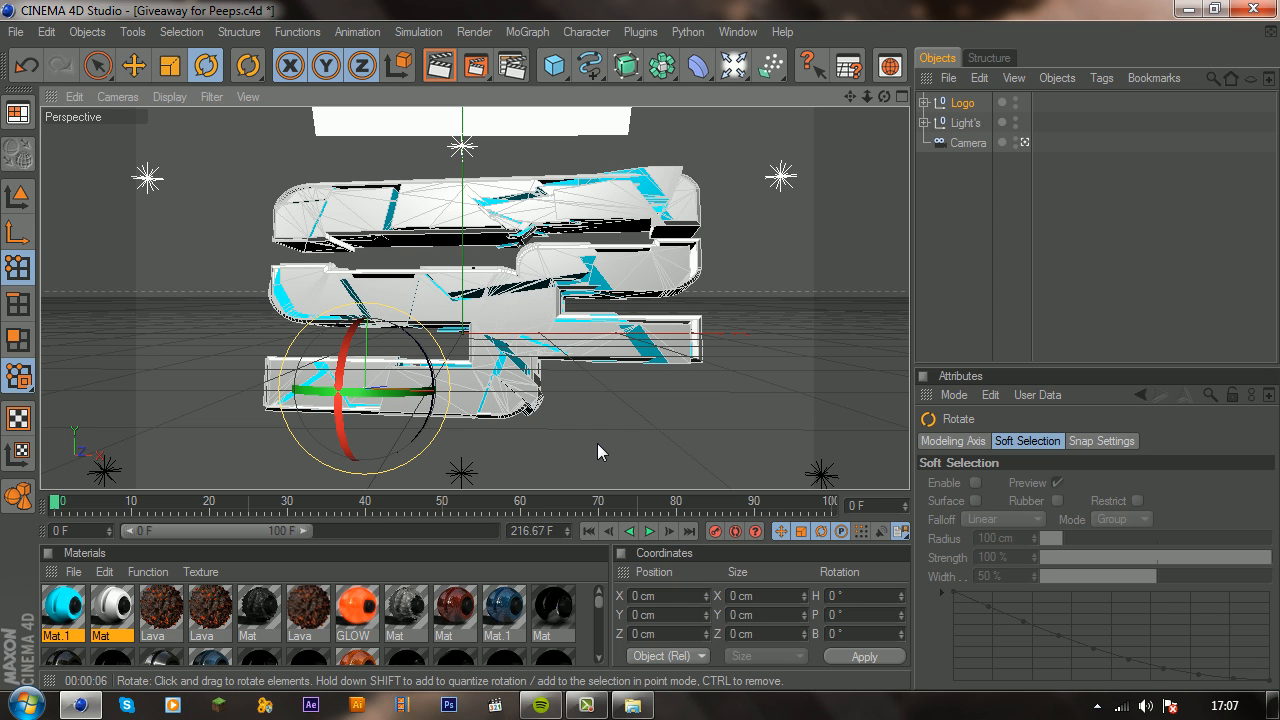
click(477, 68)
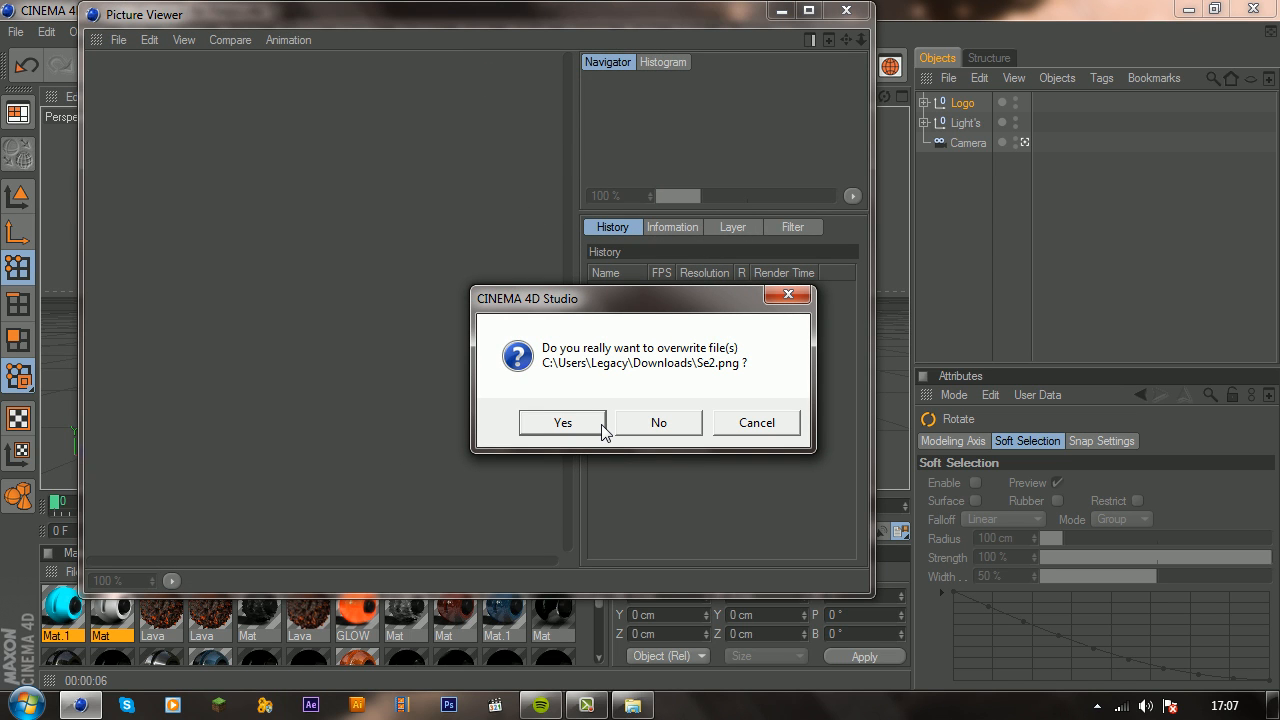
click(766, 423)
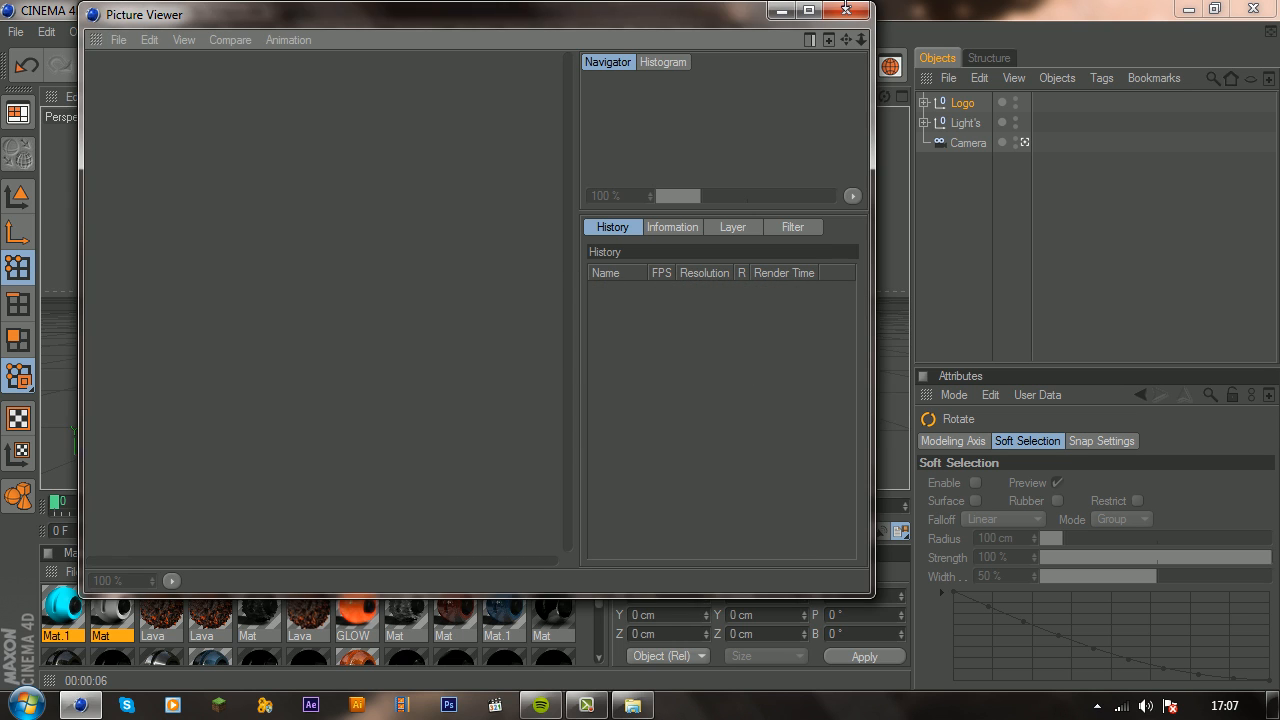
click(846, 10)
Step: Set the render's save file to Thrausi Tutorial Ep1.png in the Pictures library's tutorial folder, agreeing to replace the existing file
click(496, 70)
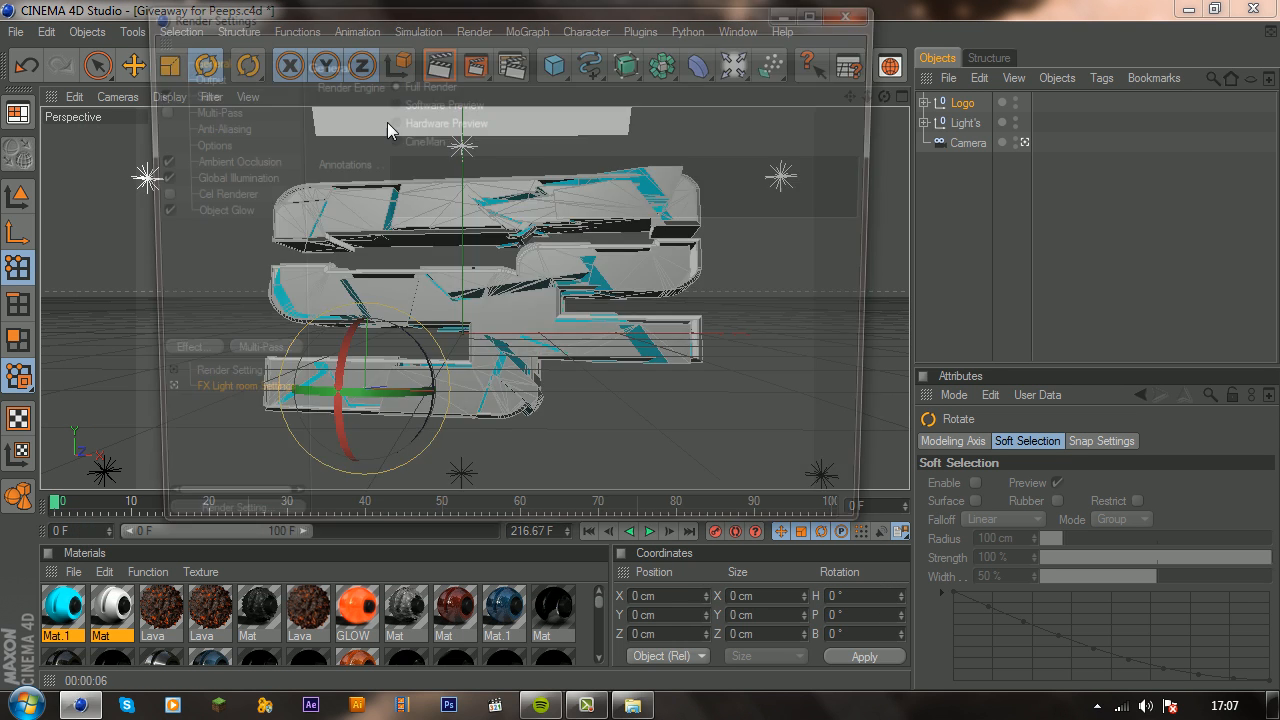
click(193, 76)
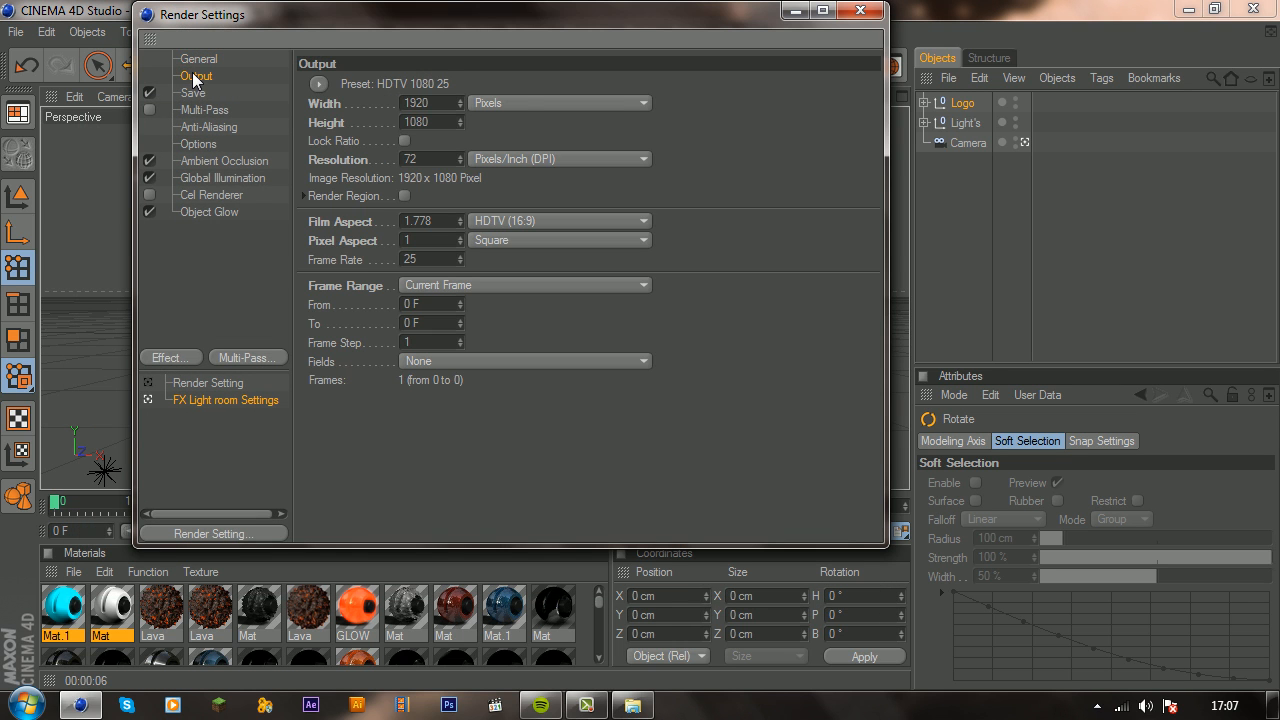
click(860, 10)
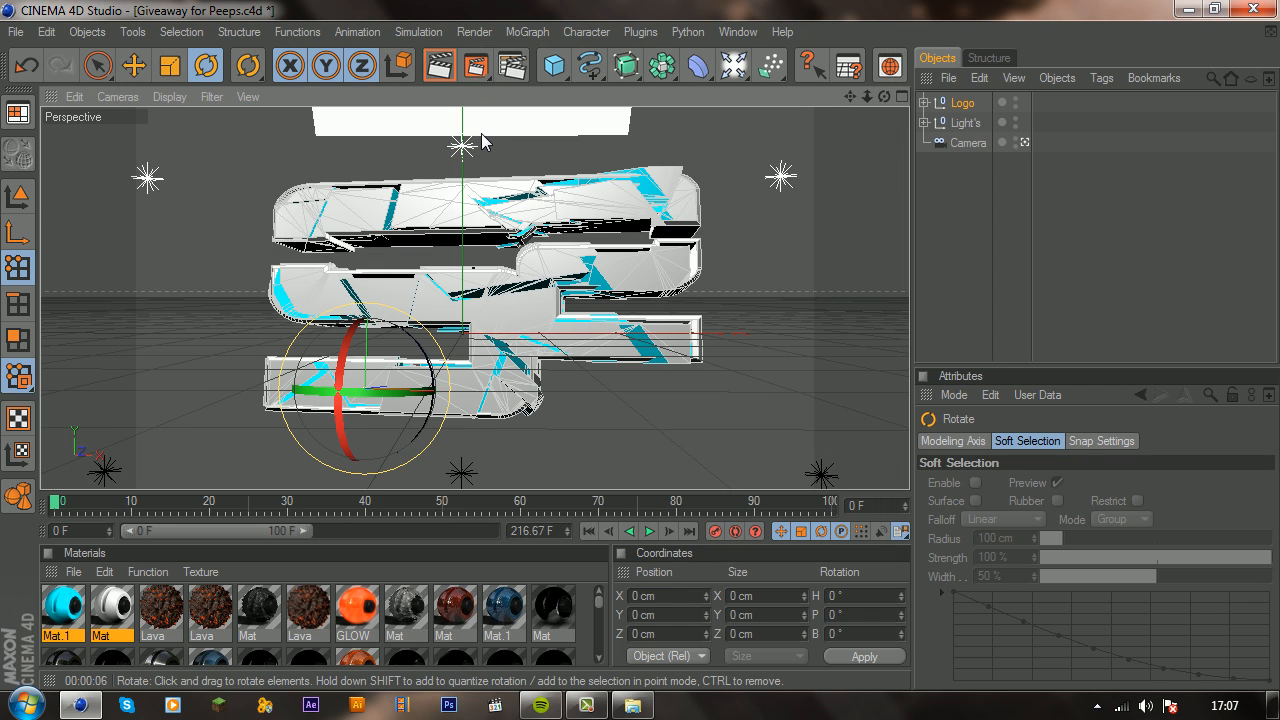
click(512, 66)
click(190, 94)
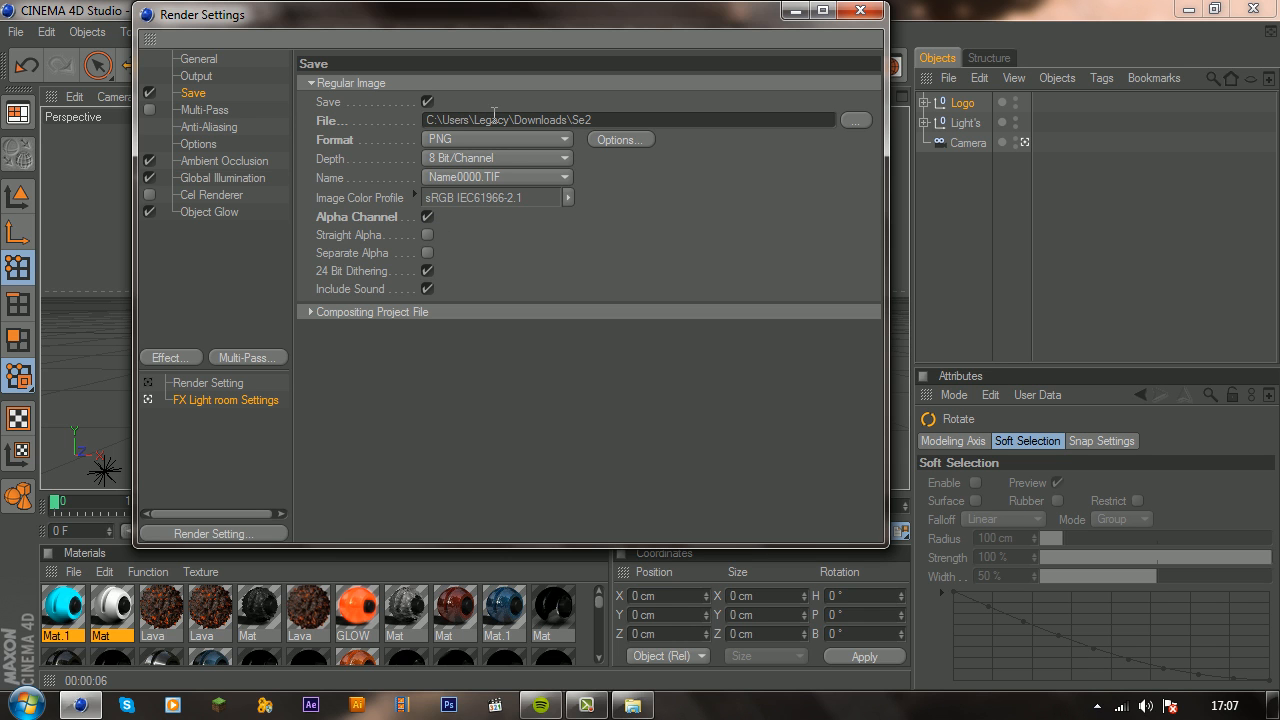
click(858, 119)
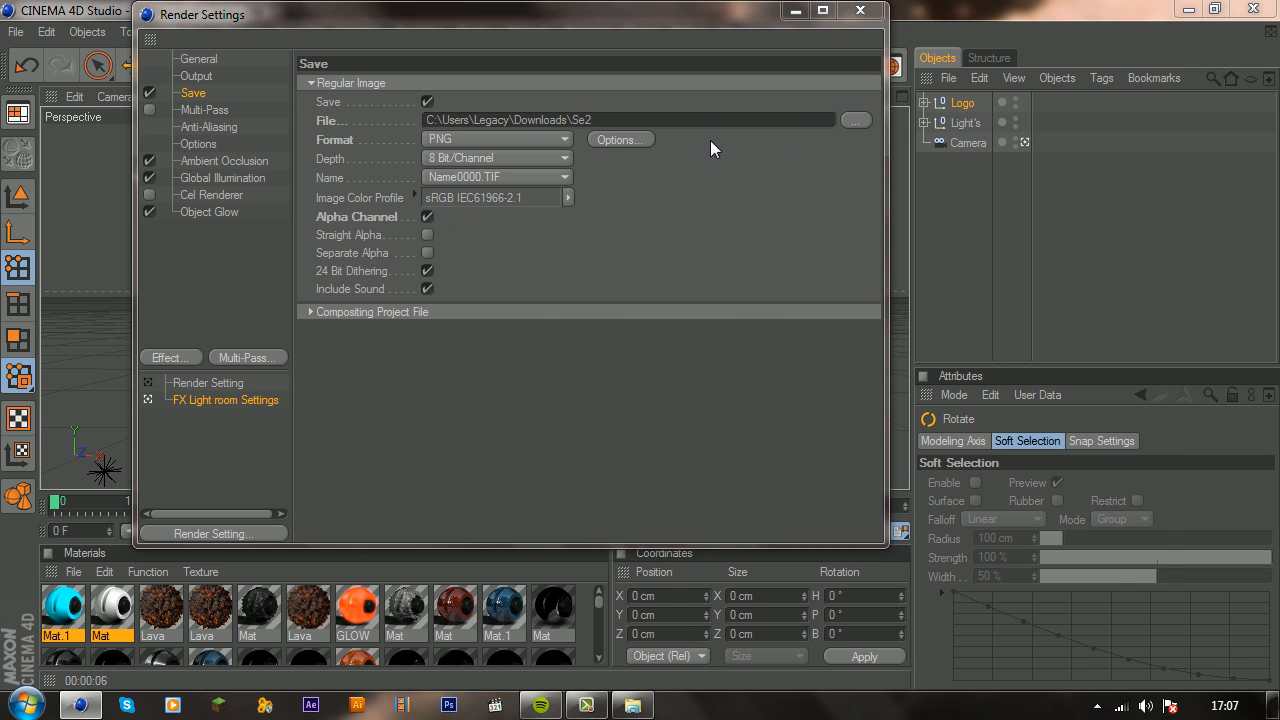
click(229, 325)
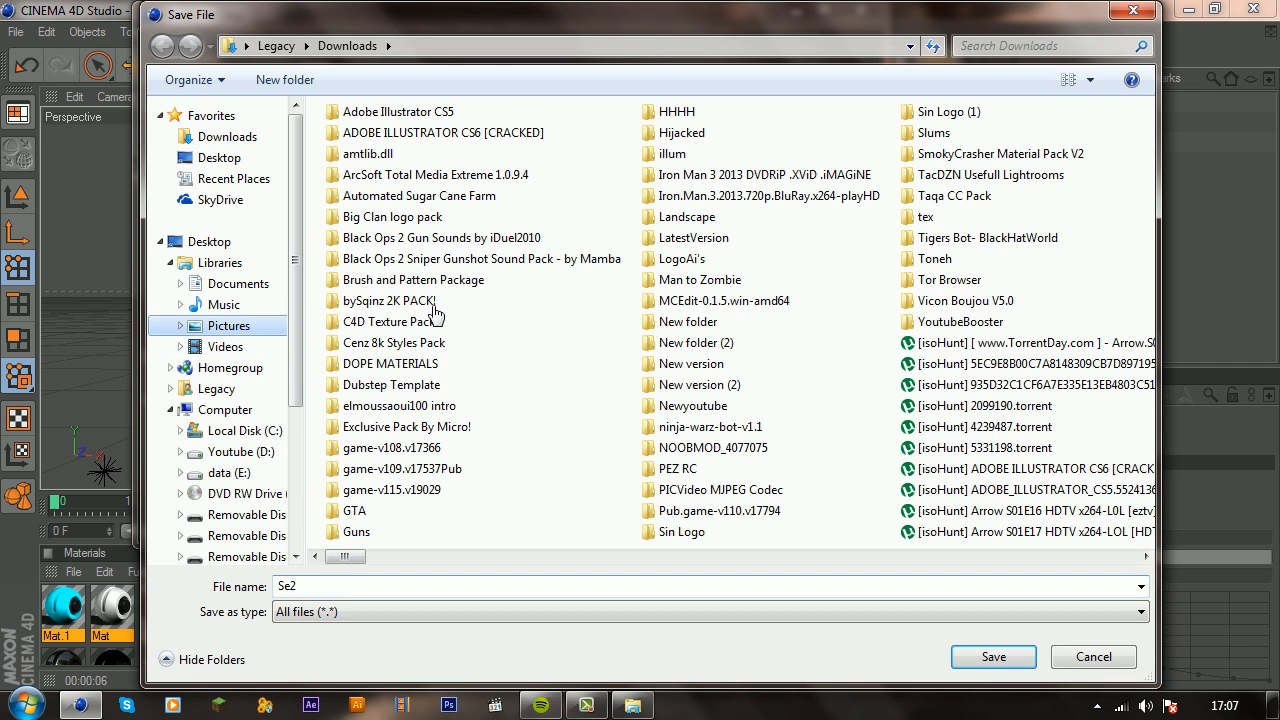
double_click(945, 350)
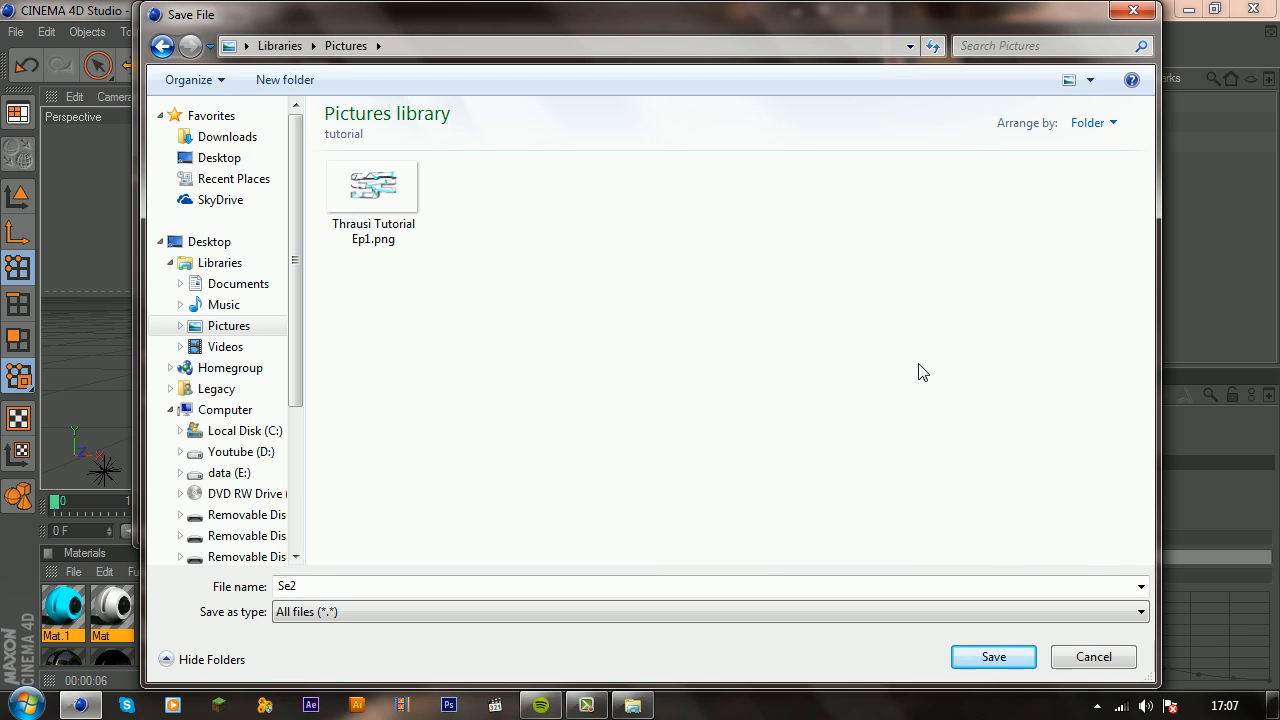
click(337, 213)
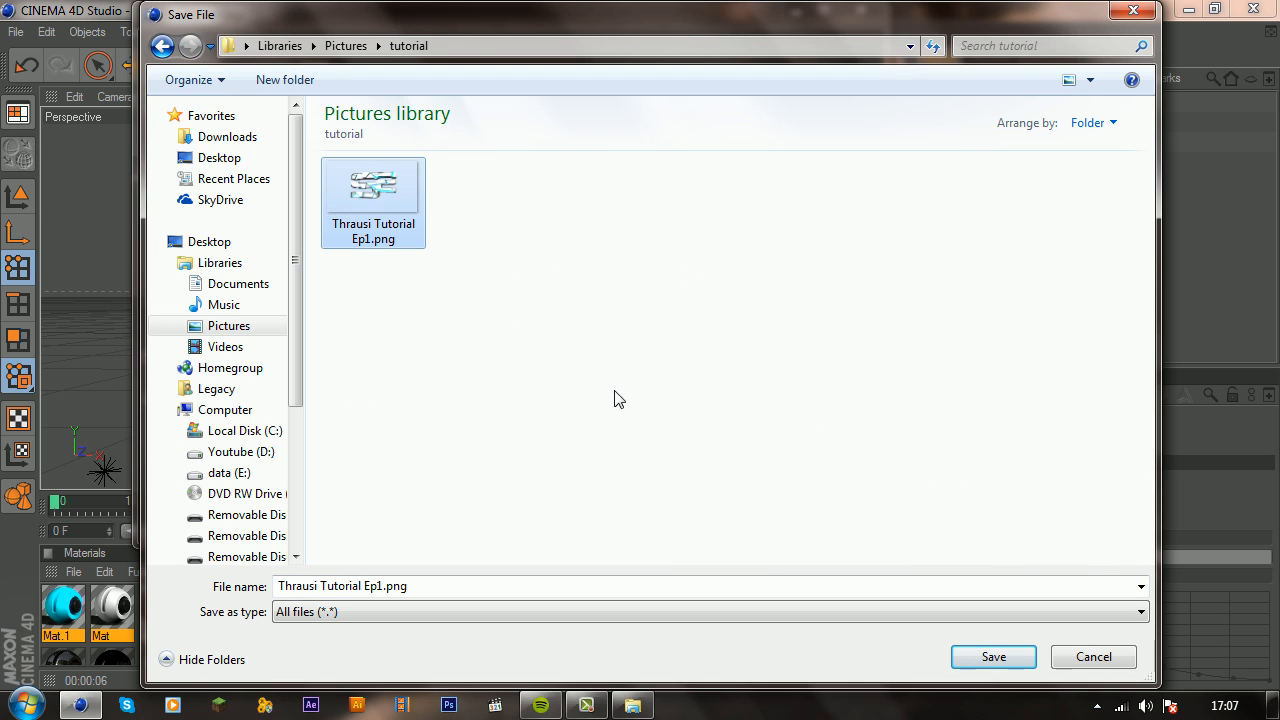
click(1005, 654)
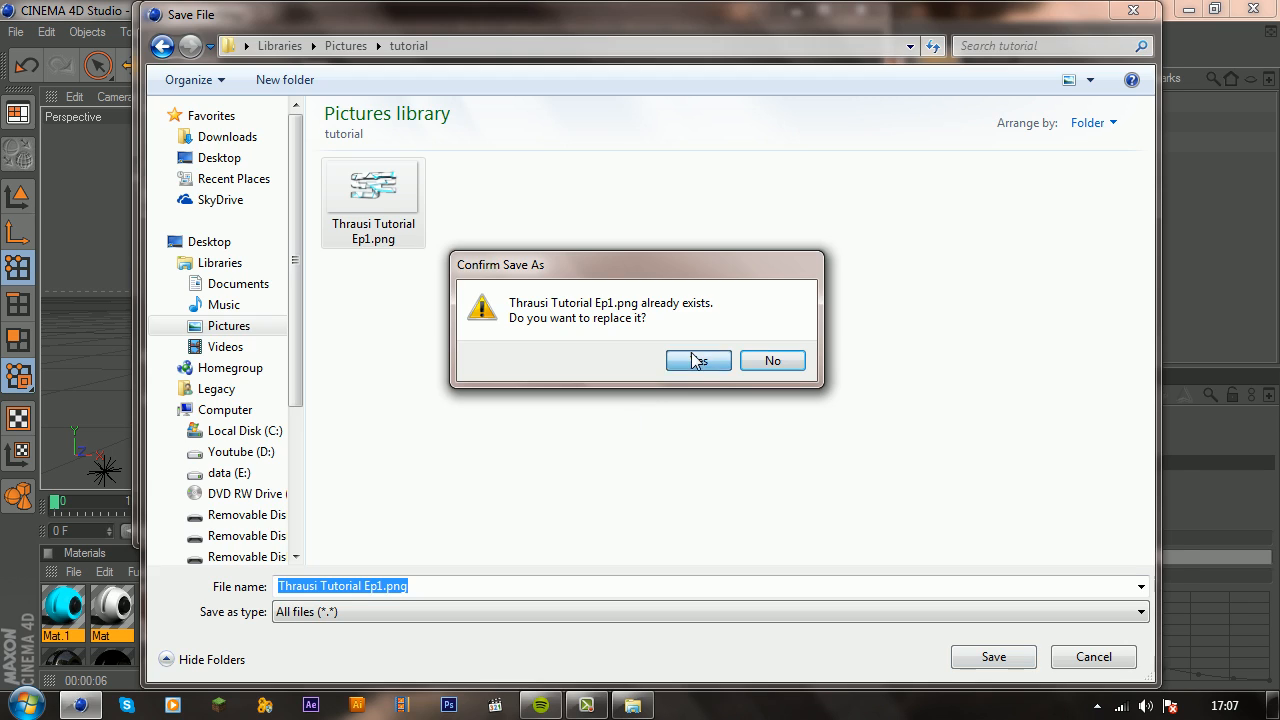
click(697, 360)
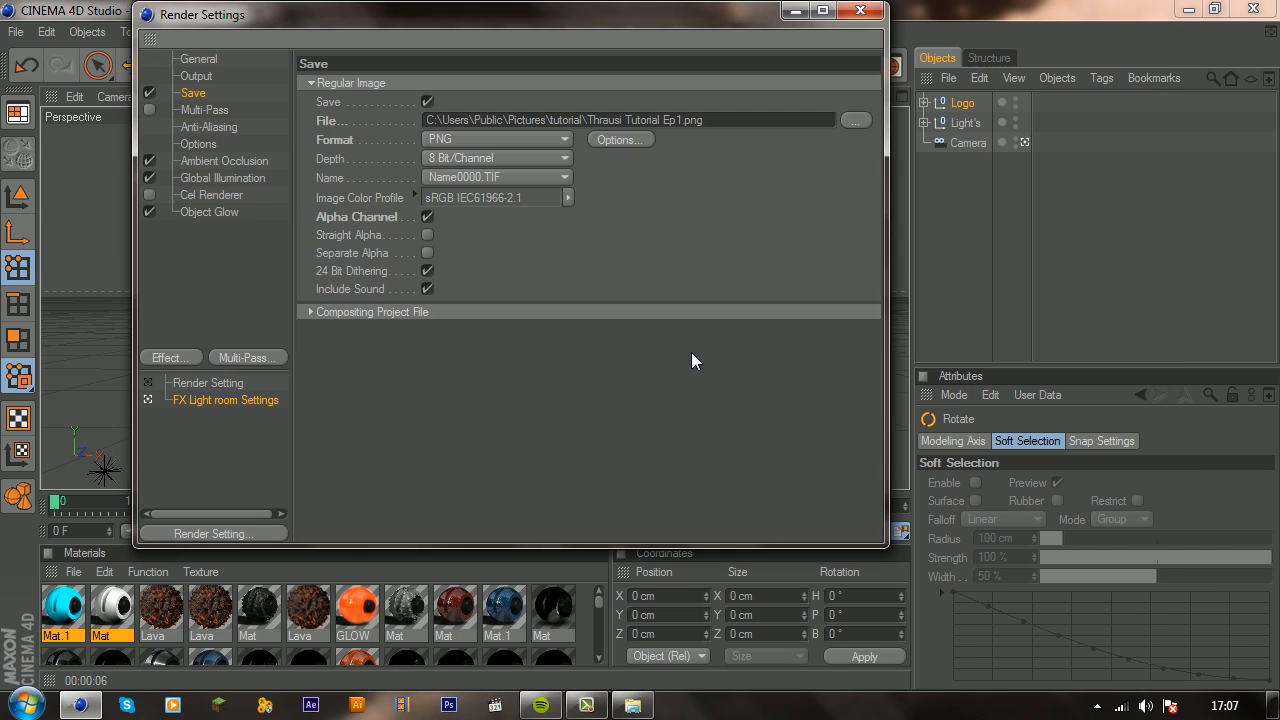
Step: Review the Ambient Occlusion, Global Illumination and Object Glow render settings
click(195, 161)
click(199, 179)
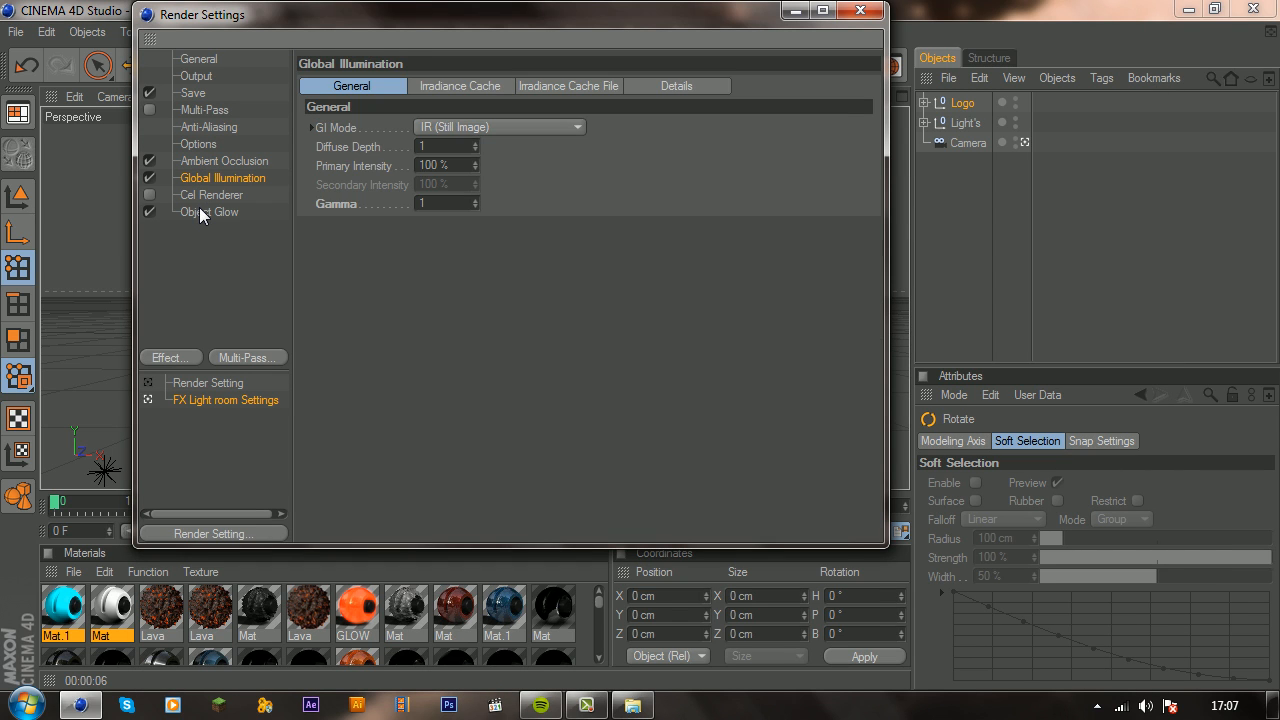
click(200, 212)
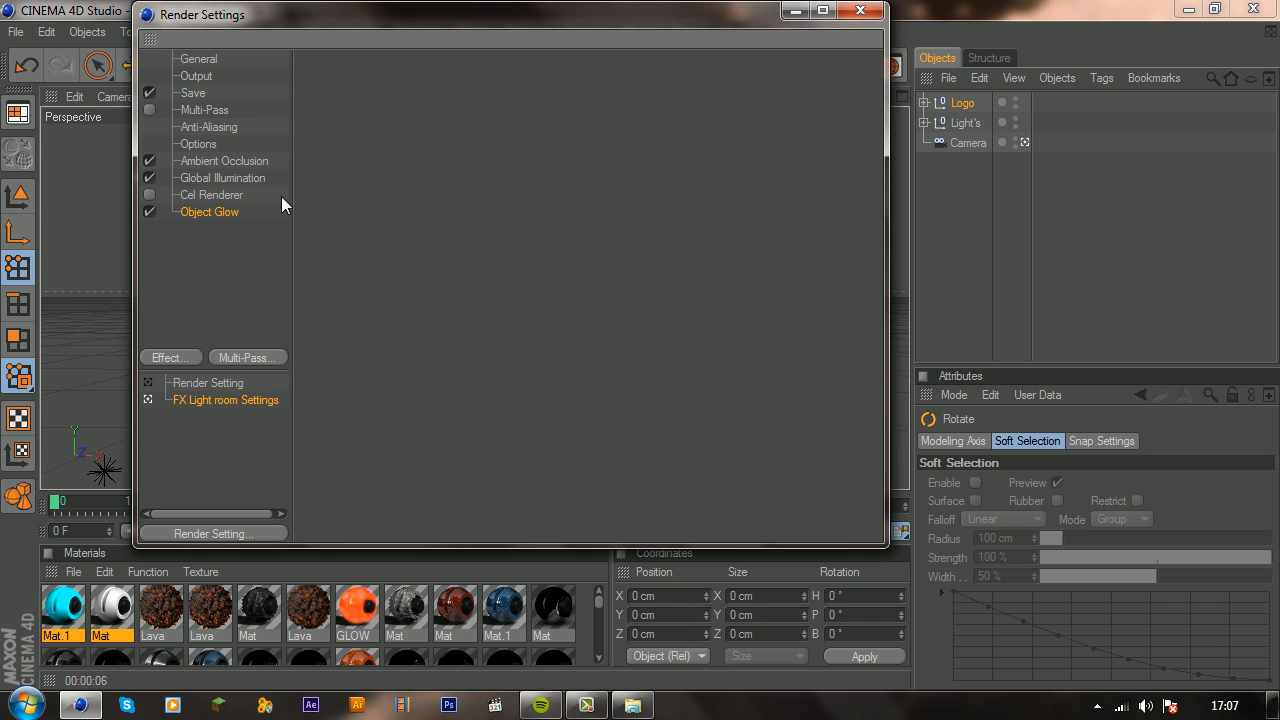
click(859, 11)
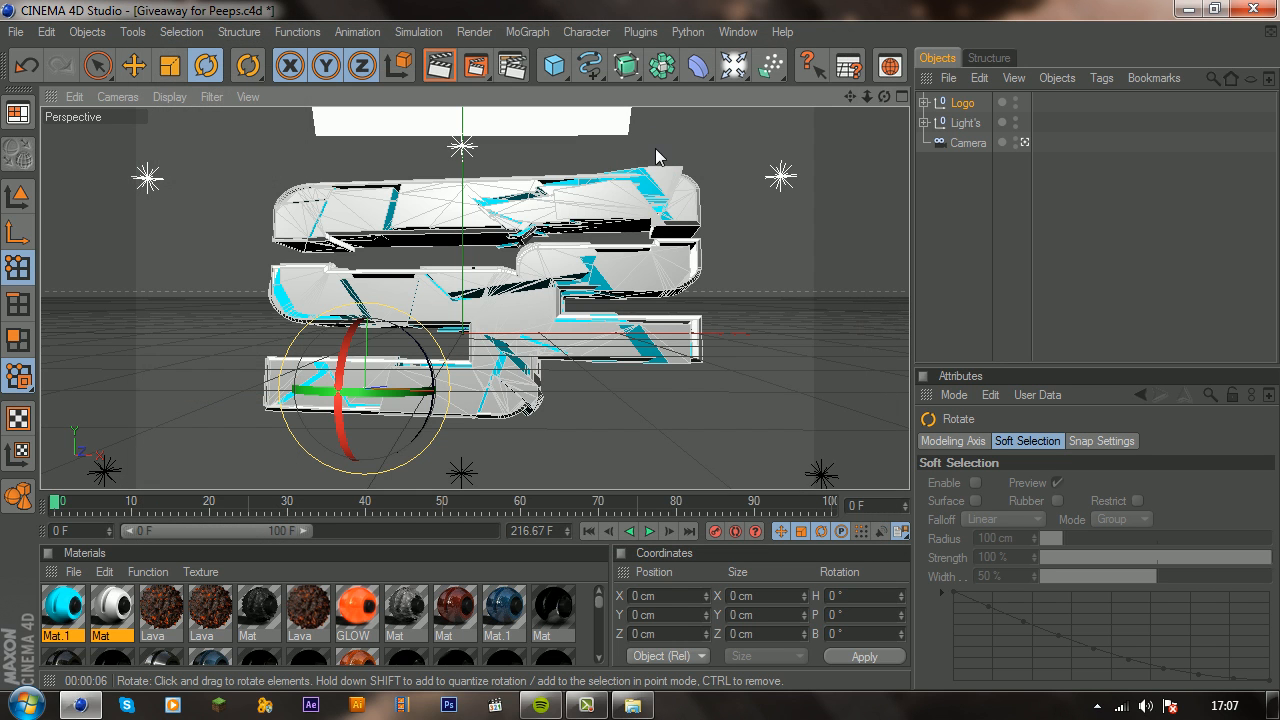
Step: Render the logo to the Picture Viewer, overwriting Thrausi Tutorial Ep1.png, and enlarge the viewer and the image
click(480, 67)
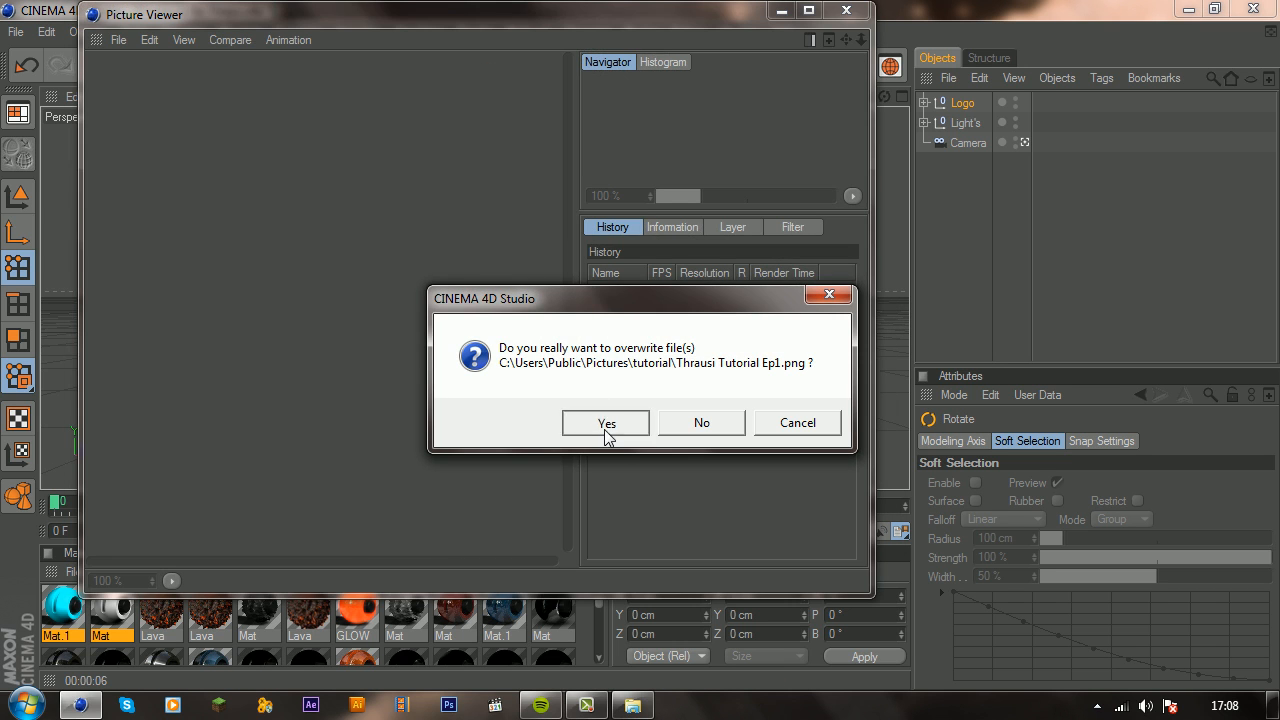
click(605, 426)
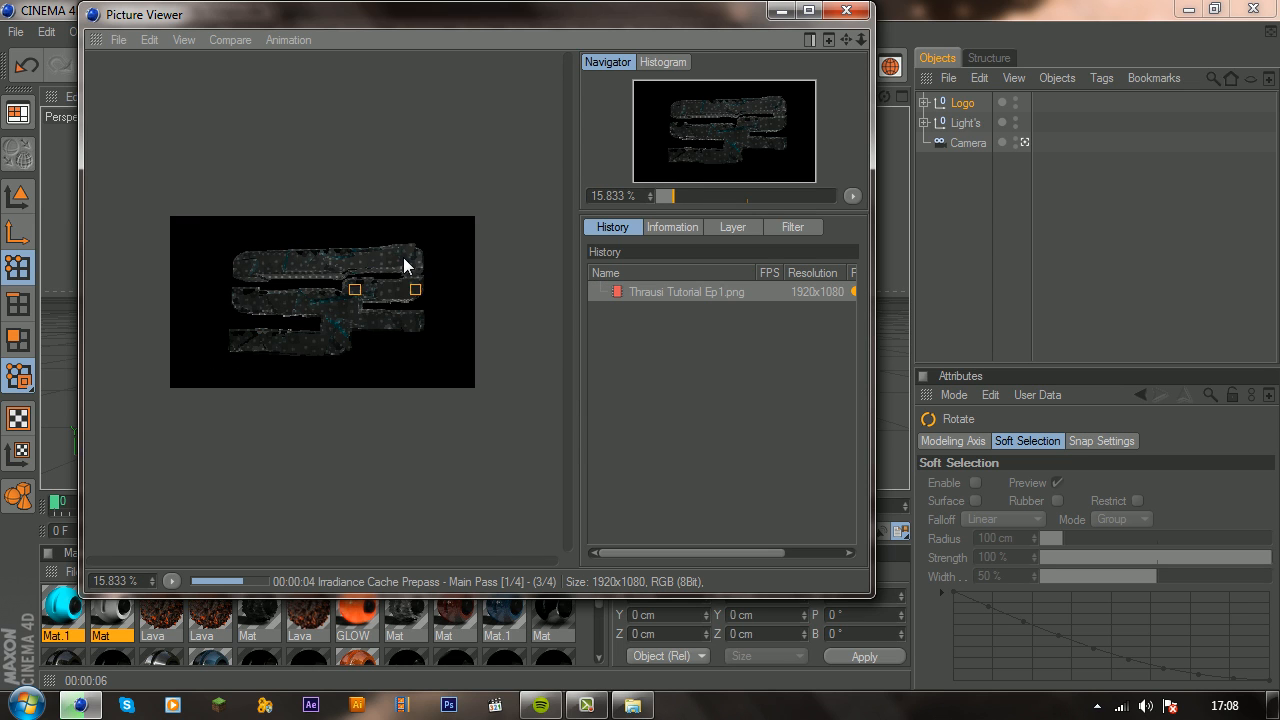
scroll(404, 258, up, 1)
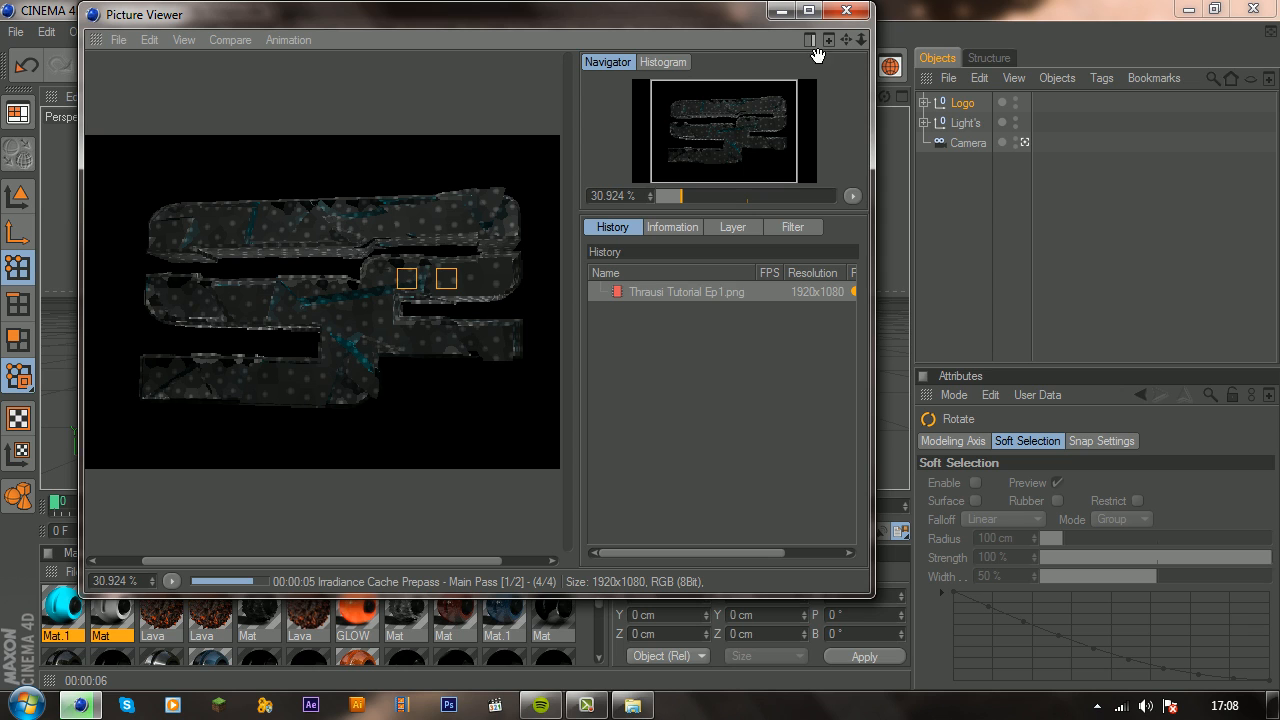
click(809, 10)
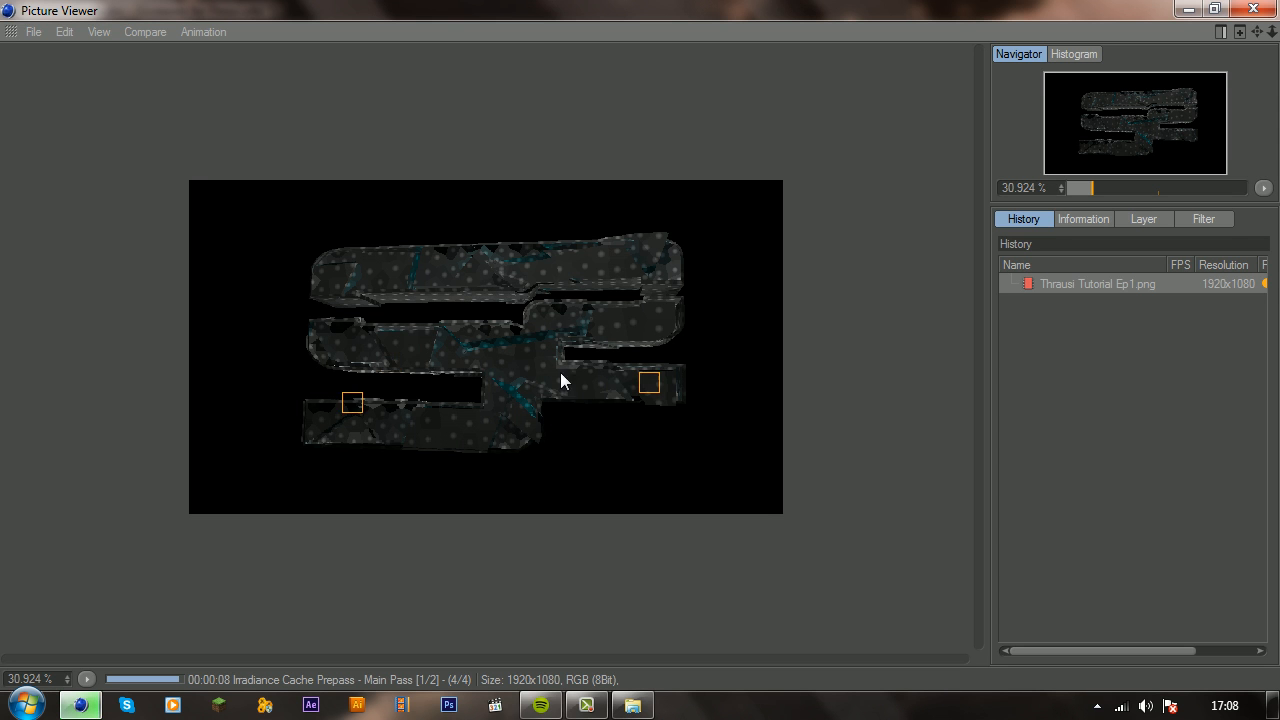
scroll(499, 362, up, 2)
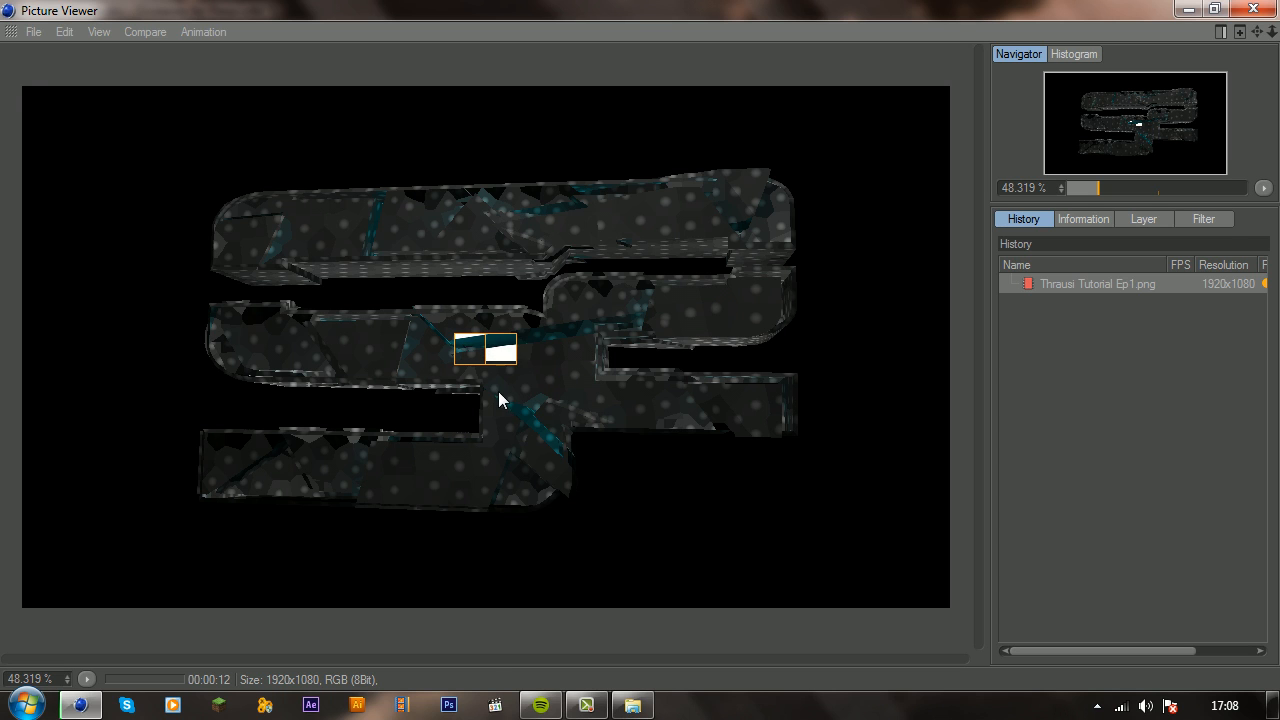
click(578, 706)
click(1182, 613)
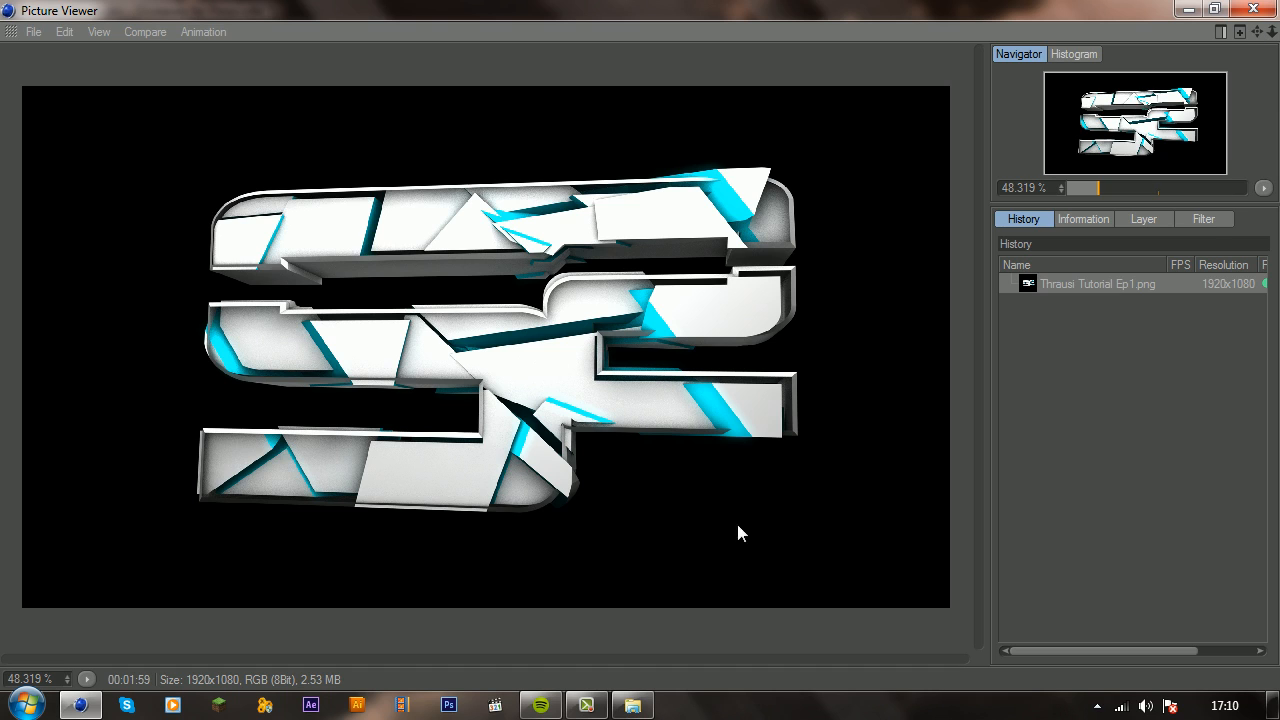
click(587, 705)
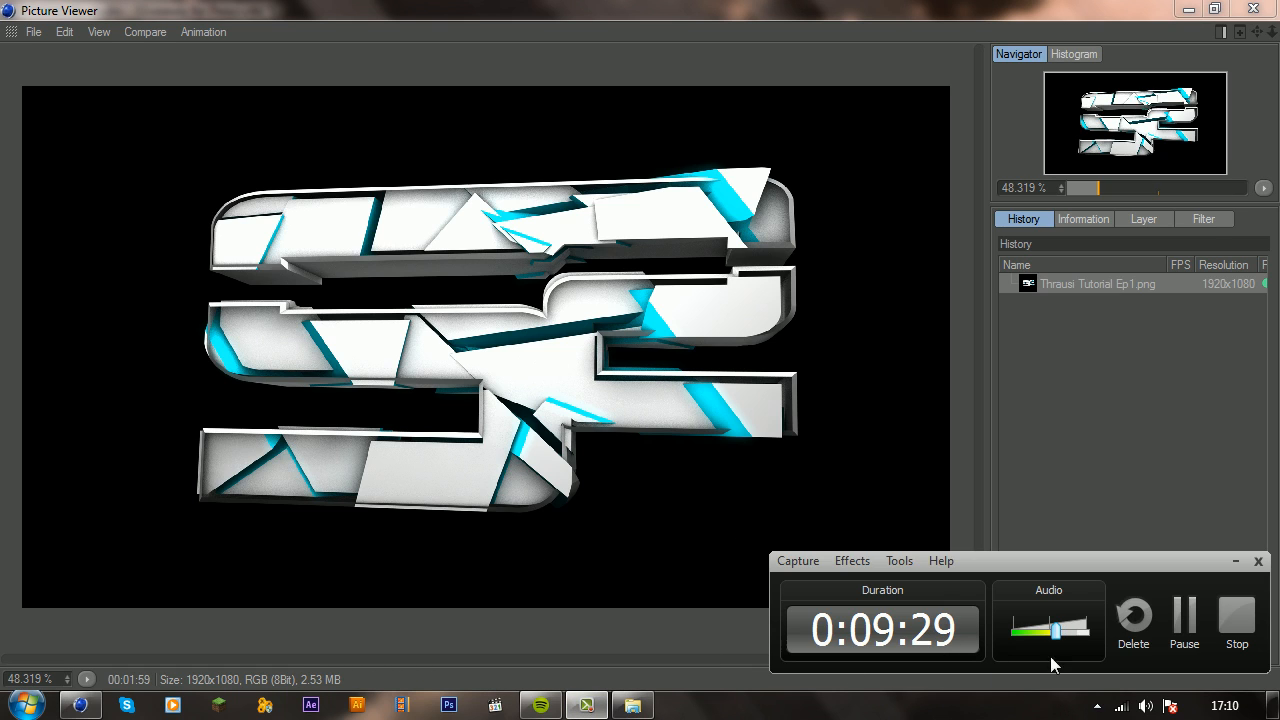